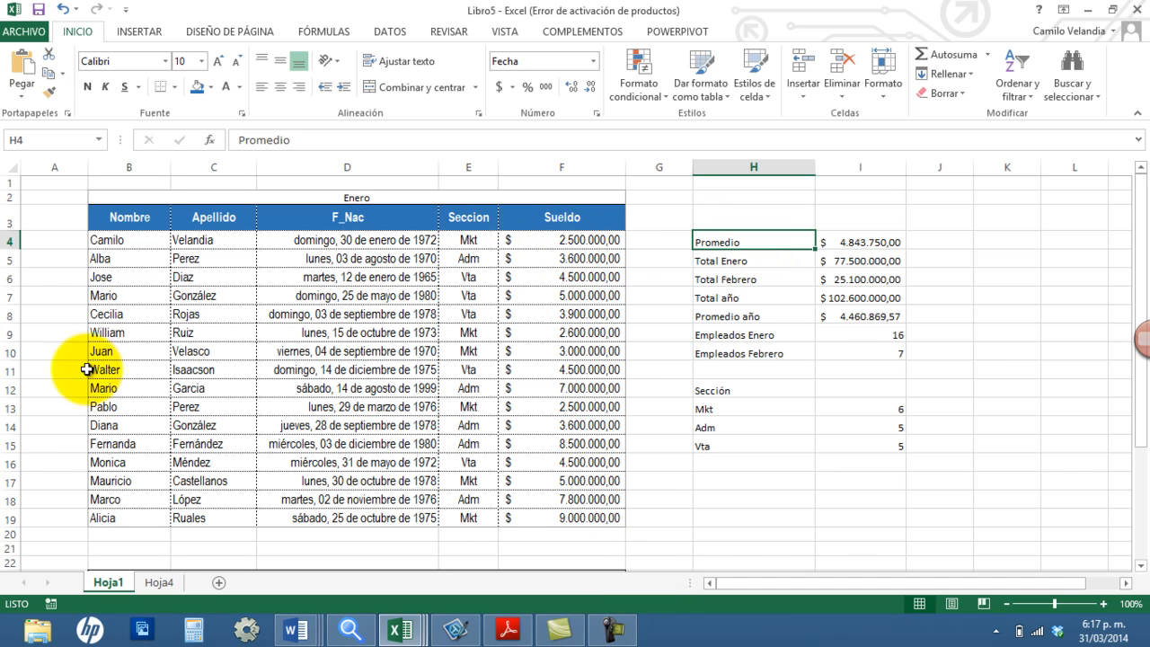
Step: Copy the cell format of the Enero table's name entries onto H4:I10 and onto the section counts in H13:I15
{"action": "left_click_drag", "start_coordinate": [107, 239], "coordinate": [188, 334]}
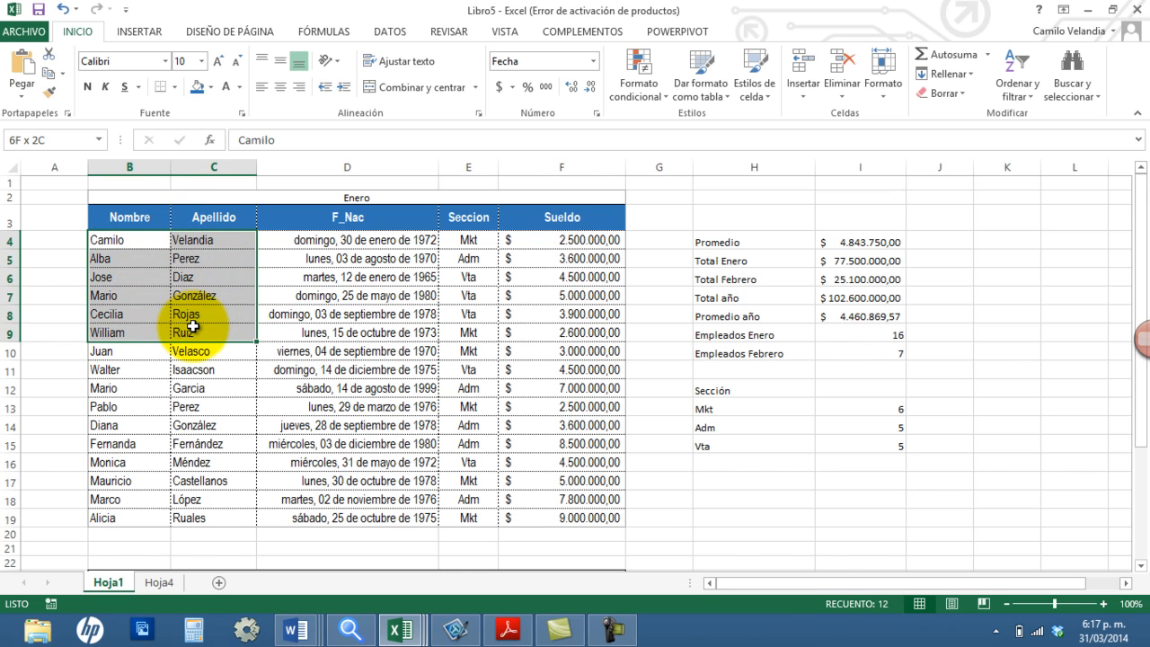
{"action": "left_click", "coordinate": [50, 94]}
{"action": "mouse_move", "coordinate": [725, 243]}
{"action": "left_mouse_down"}
{"action": "mouse_move", "coordinate": [867, 297]}
{"action": "mouse_move", "coordinate": [889, 347]}
{"action": "mouse_move", "coordinate": [878, 358]}
{"action": "left_mouse_up"}
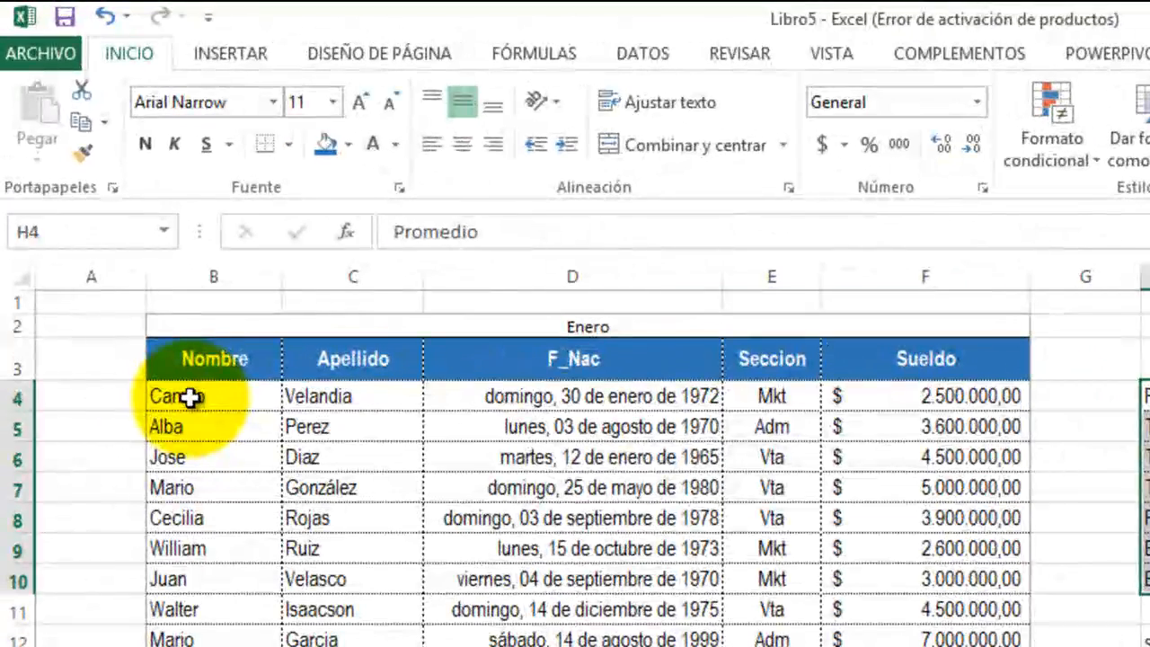
{"action": "left_click", "coordinate": [115, 239]}
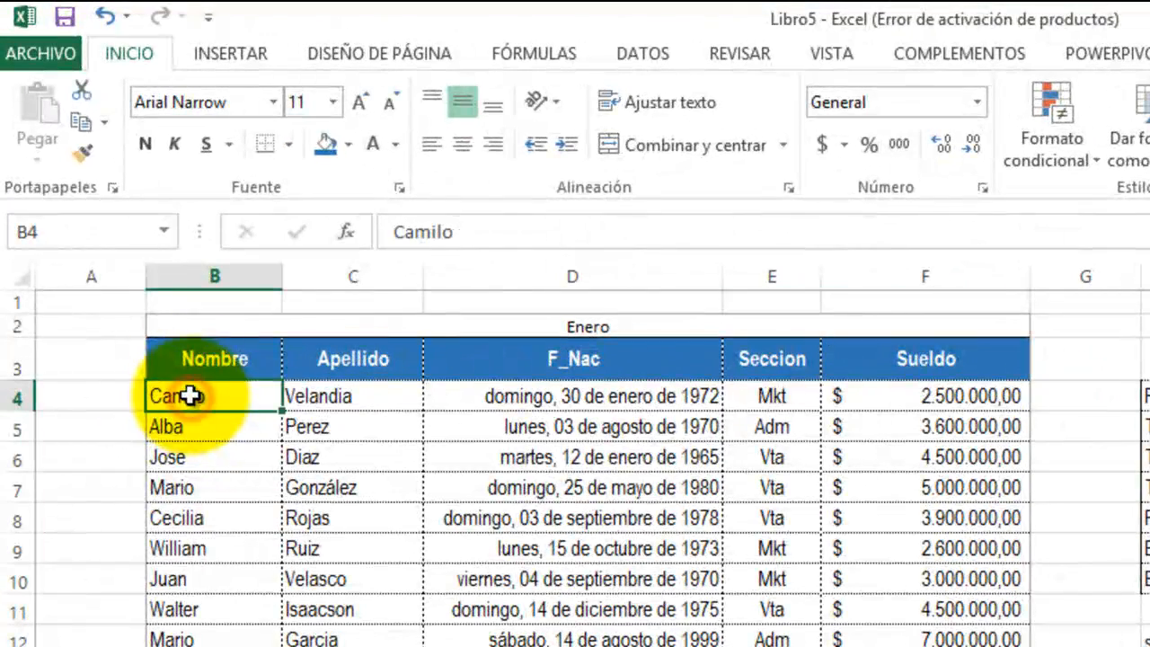
{"action": "left_click", "coordinate": [82, 151]}
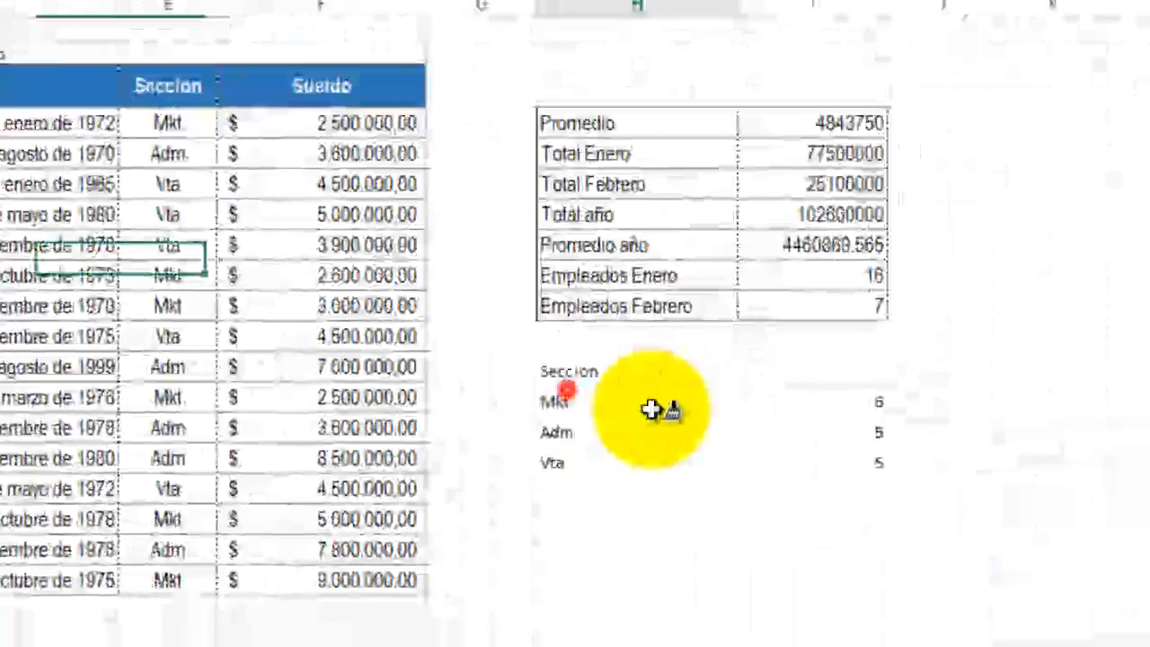
{"action": "left_click_drag", "start_coordinate": [655, 410], "coordinate": [815, 455]}
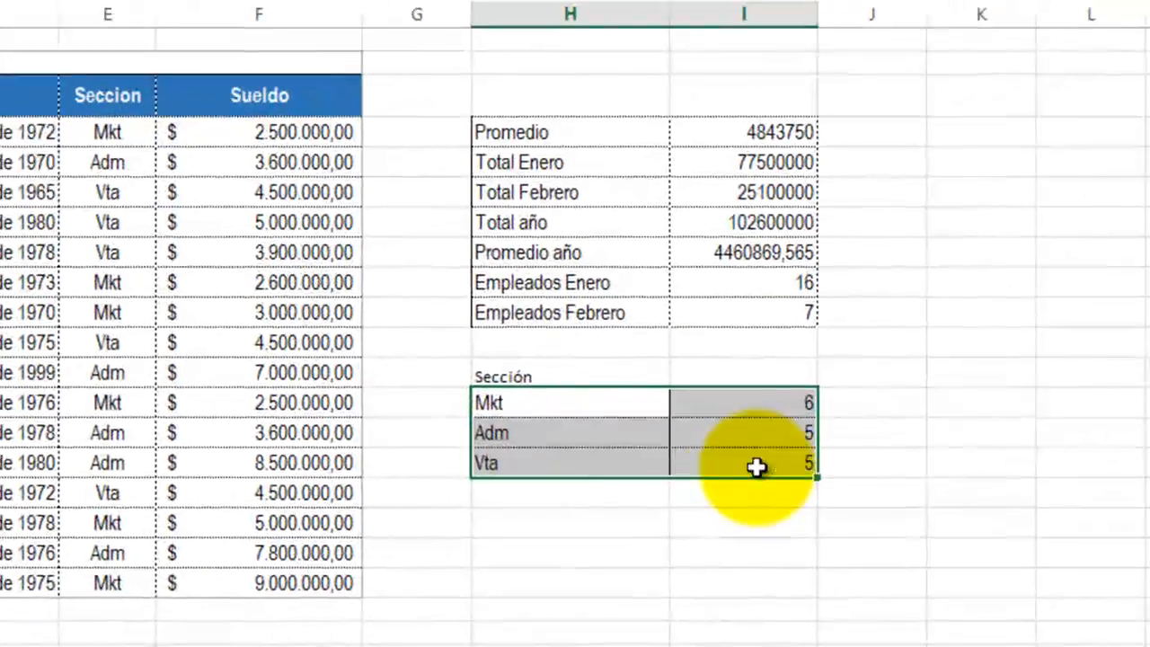
Step: Merge and center the Sección title across H12:I12 and apply the format of the Sueldo header to it
{"action": "left_click_drag", "start_coordinate": [528, 364], "coordinate": [704, 364]}
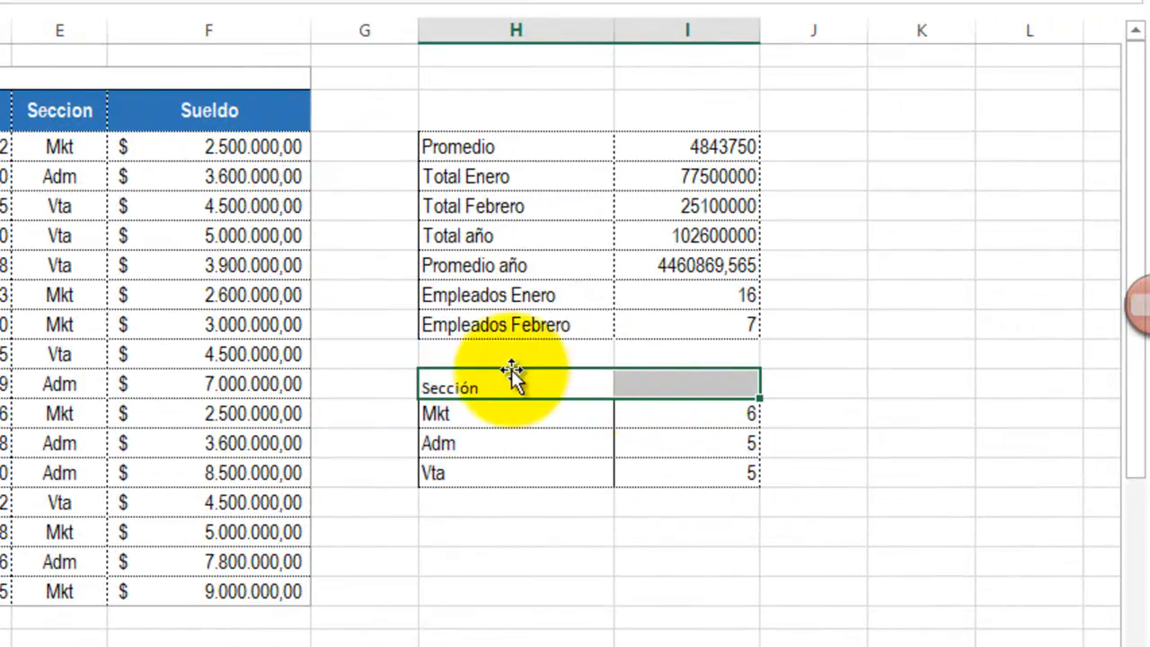
{"action": "left_click", "coordinate": [167, 113]}
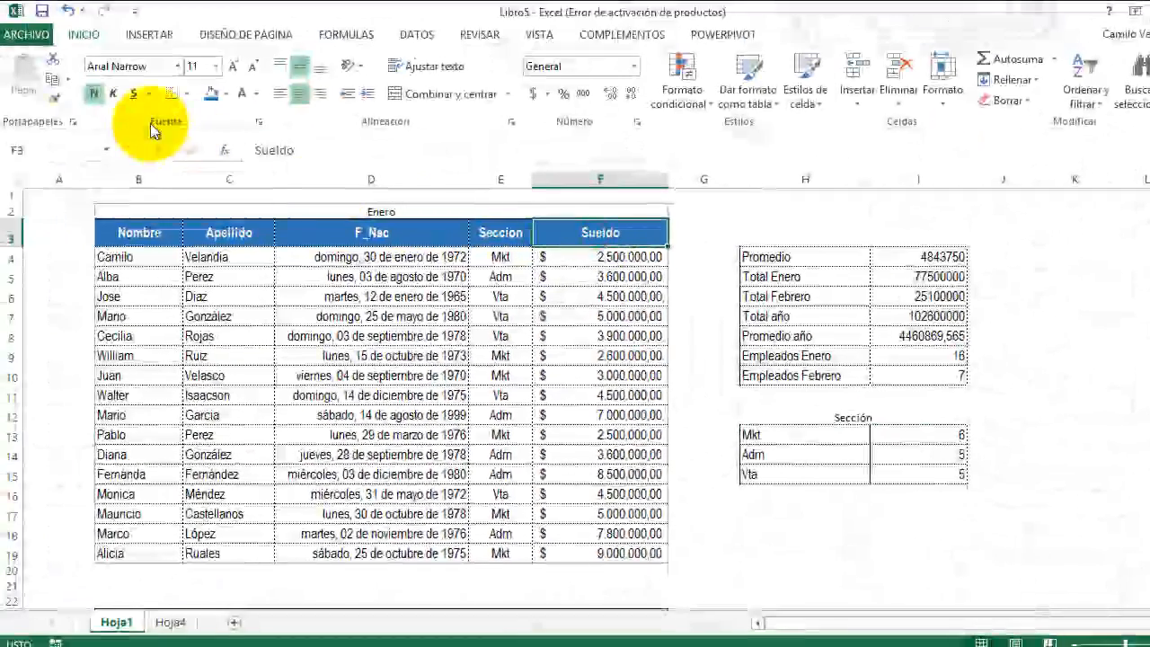
{"action": "left_click", "coordinate": [51, 99]}
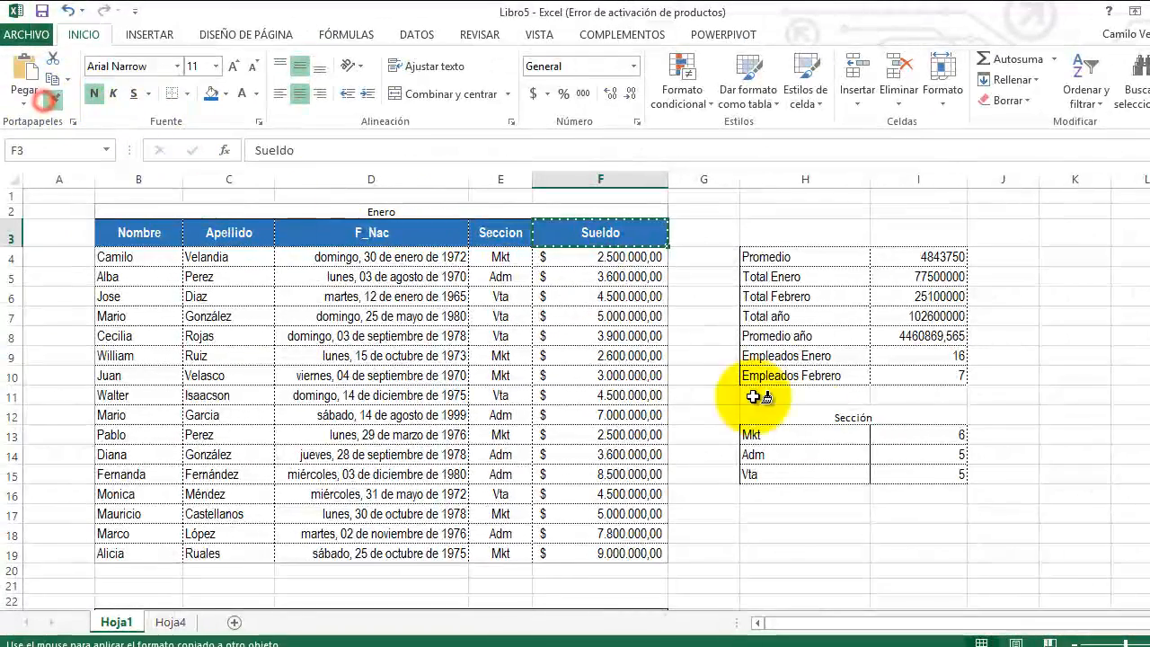
{"action": "left_click", "coordinate": [837, 417]}
{"action": "left_click", "coordinate": [438, 93]}
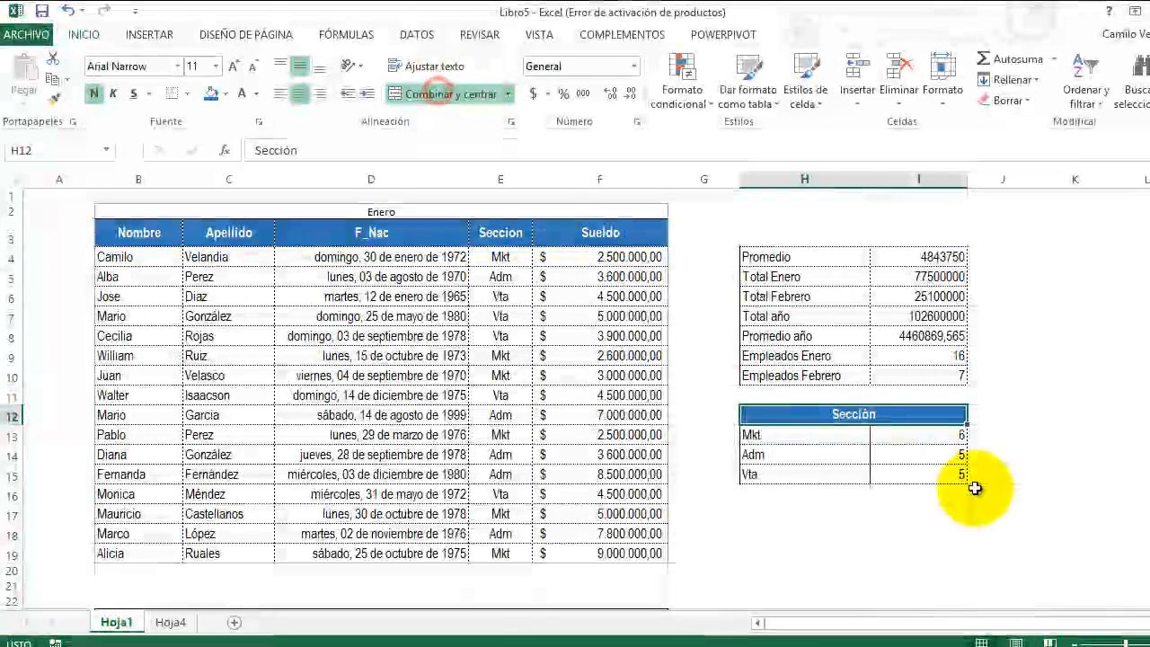
{"action": "left_click", "coordinate": [813, 452]}
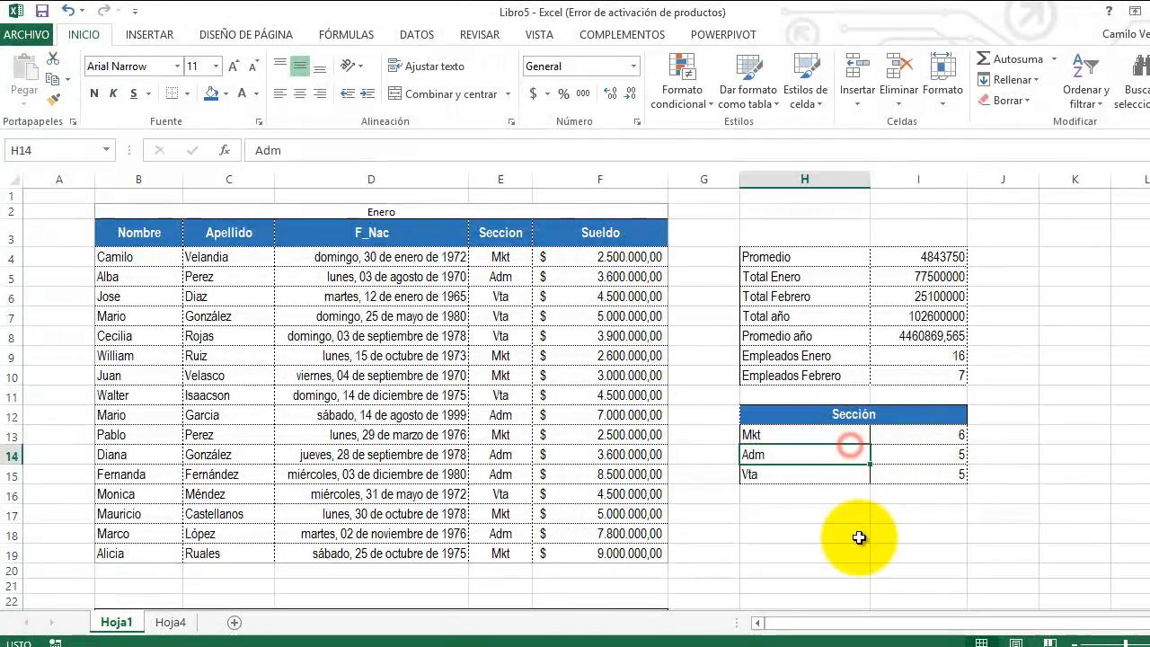
{"action": "scroll", "coordinate": [839, 516], "scroll_direction": "down", "scroll_amount": 1}
{"action": "scroll", "coordinate": [809, 471], "scroll_direction": "up", "scroll_amount": 1}
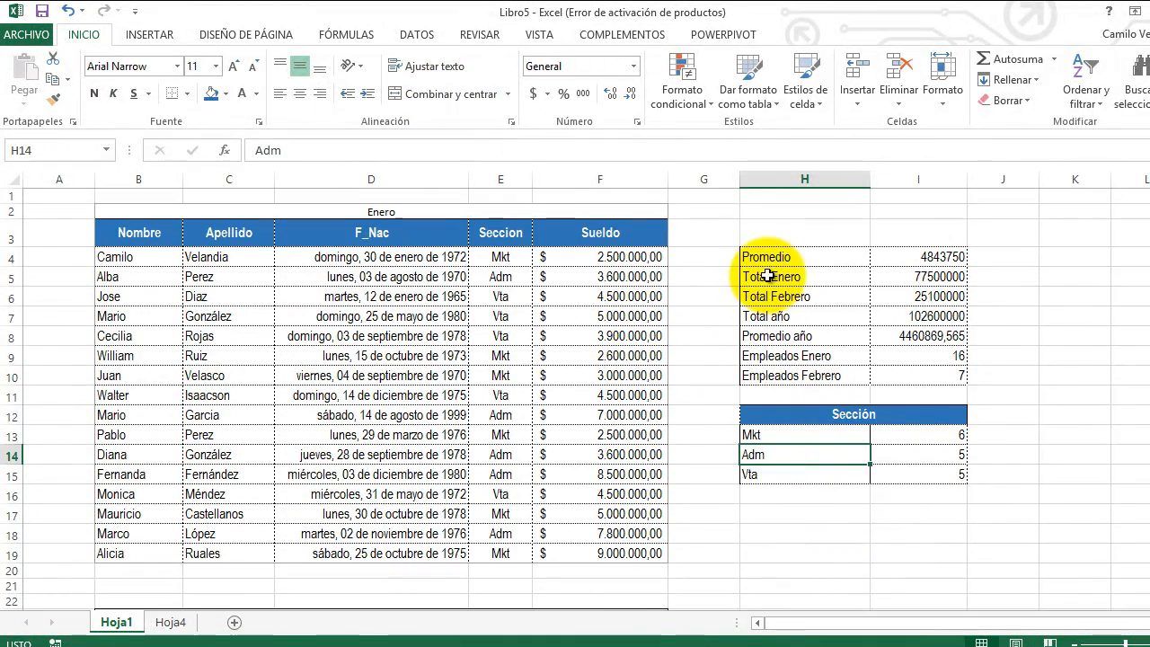
Step: Remove the left border of H4:I10 and give the range solid top and bottom borders
{"action": "left_click_drag", "start_coordinate": [765, 257], "coordinate": [941, 375]}
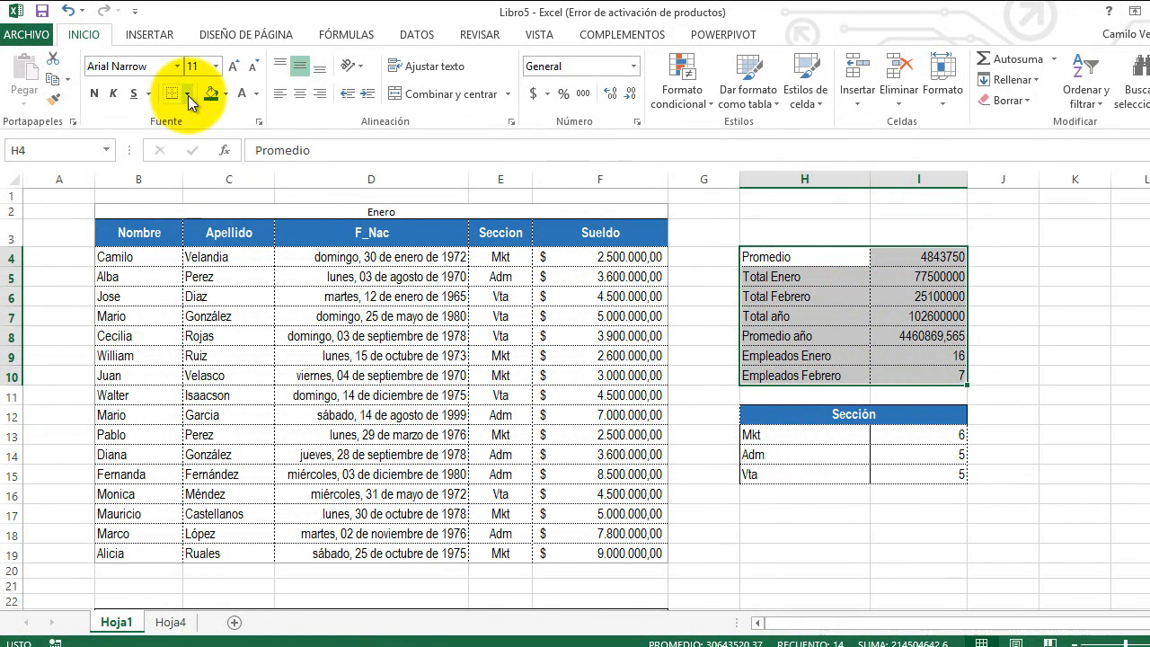
{"action": "left_click", "coordinate": [188, 95]}
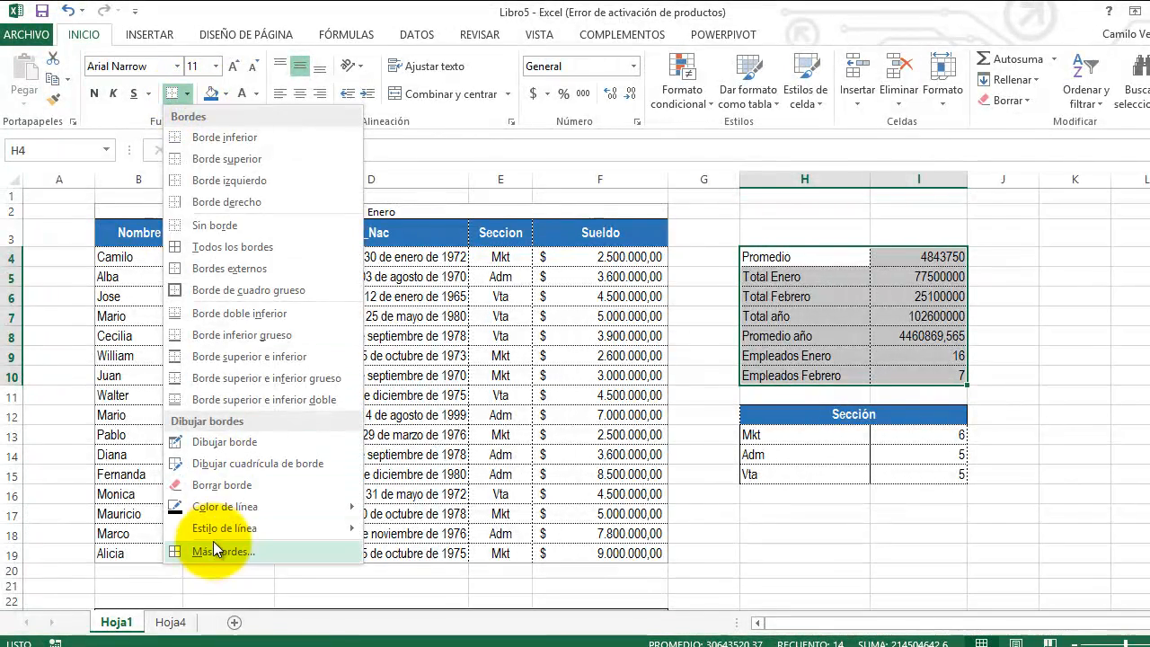
{"action": "left_click", "coordinate": [220, 550]}
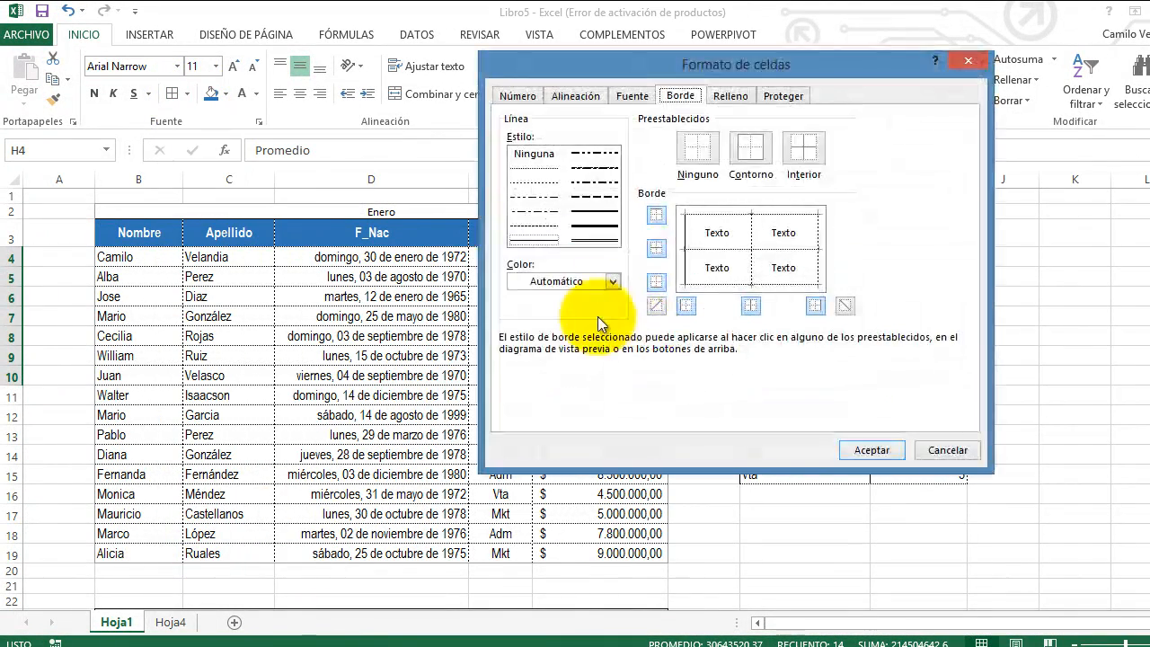
{"action": "left_click", "coordinate": [684, 254]}
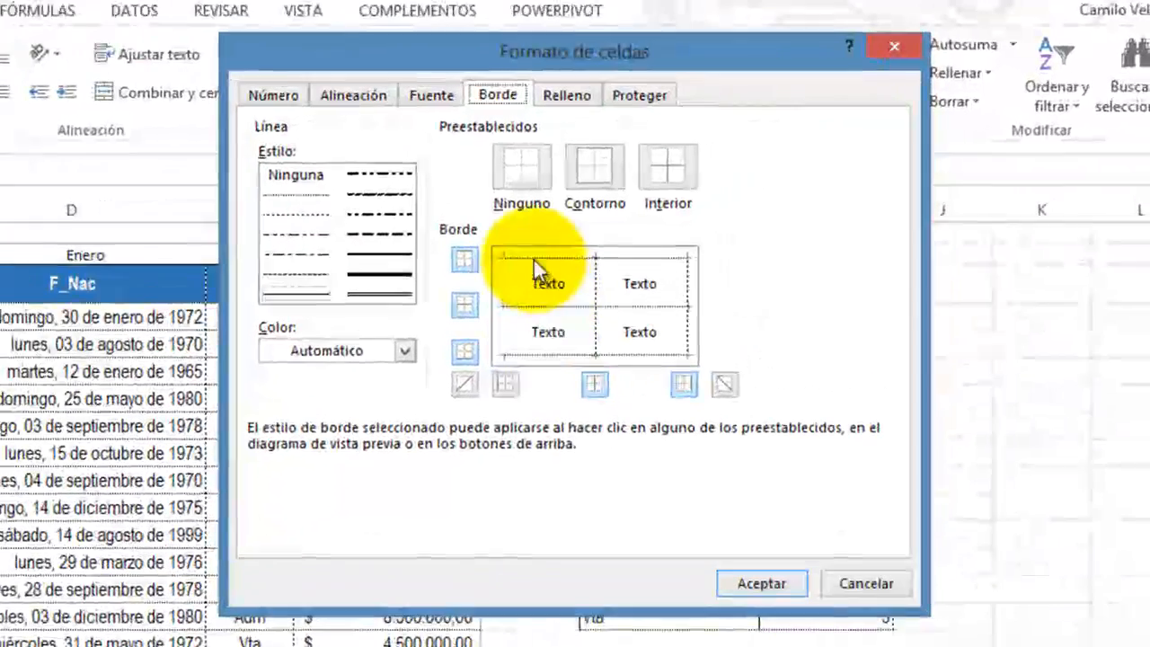
{"action": "left_click", "coordinate": [713, 213]}
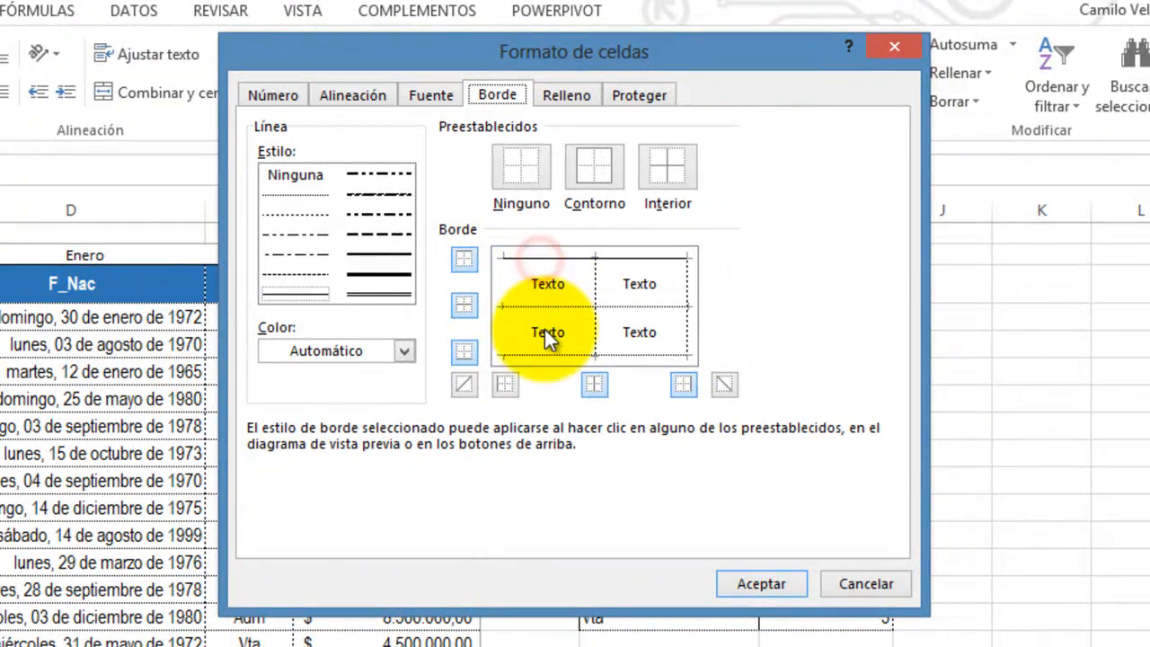
{"action": "left_click", "coordinate": [544, 355]}
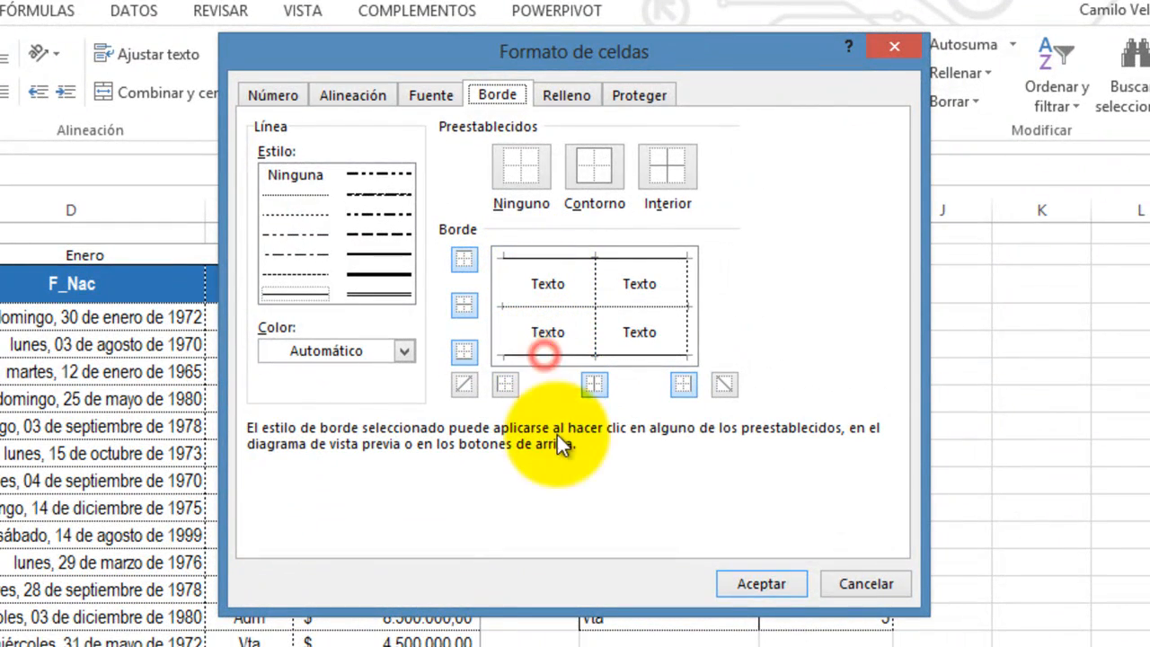
{"action": "left_click", "coordinate": [763, 585]}
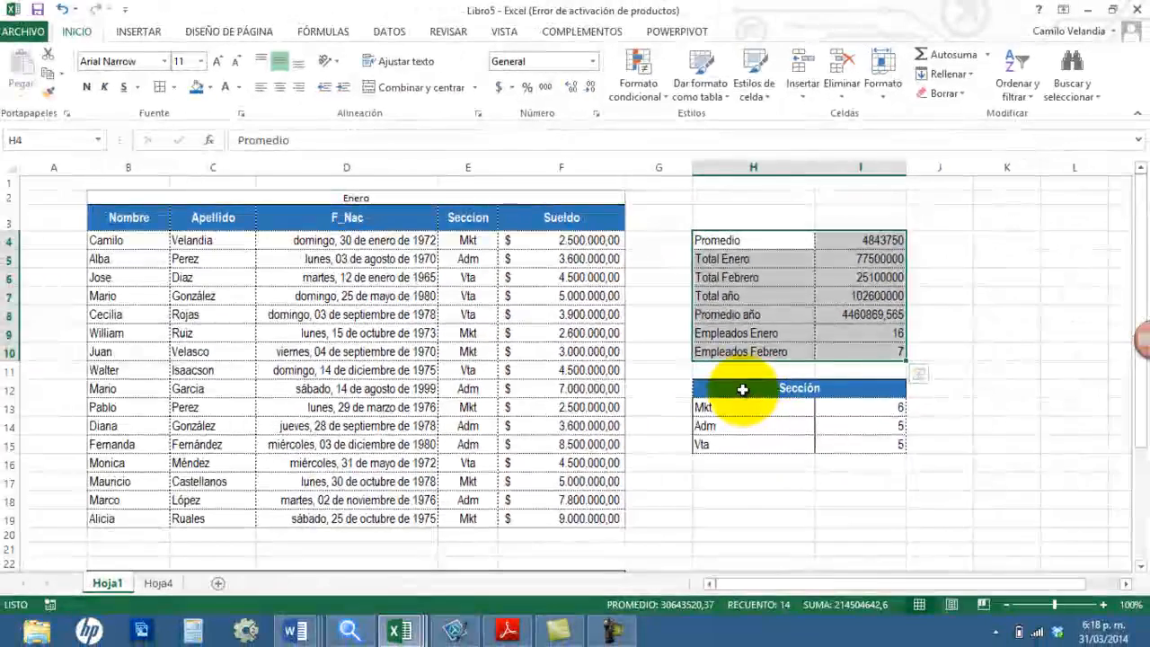
Step: Give the Sección table H12:I15 solid top and bottom borders and a dotted inner vertical border
{"action": "left_click_drag", "start_coordinate": [742, 388], "coordinate": [765, 449]}
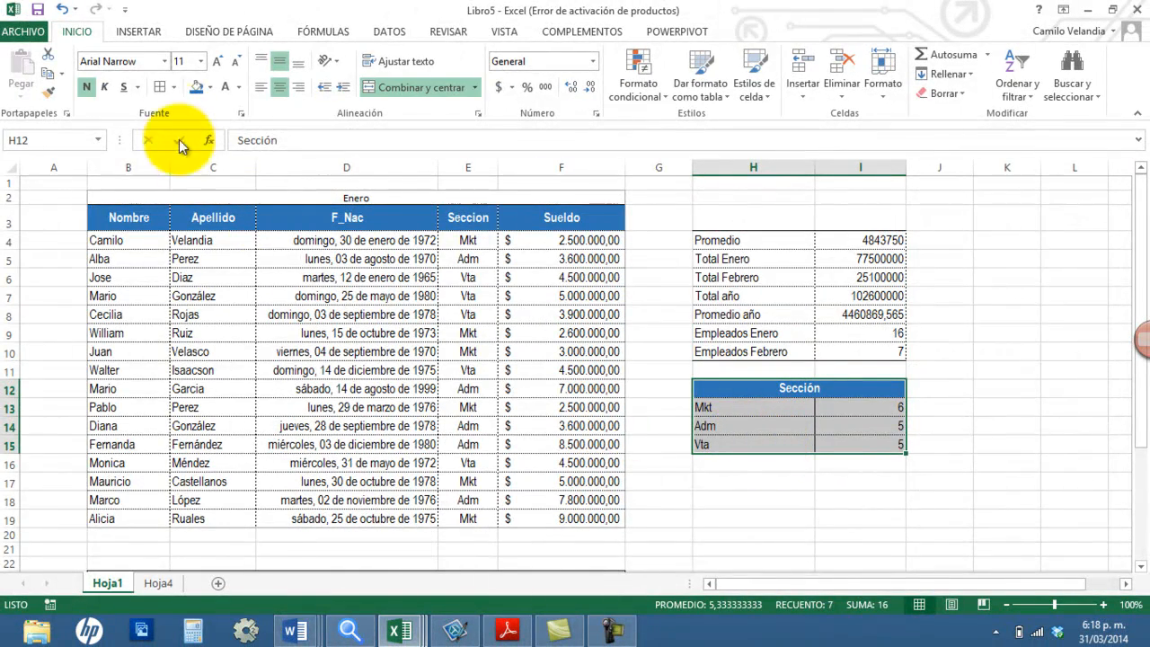
{"action": "left_click", "coordinate": [165, 87]}
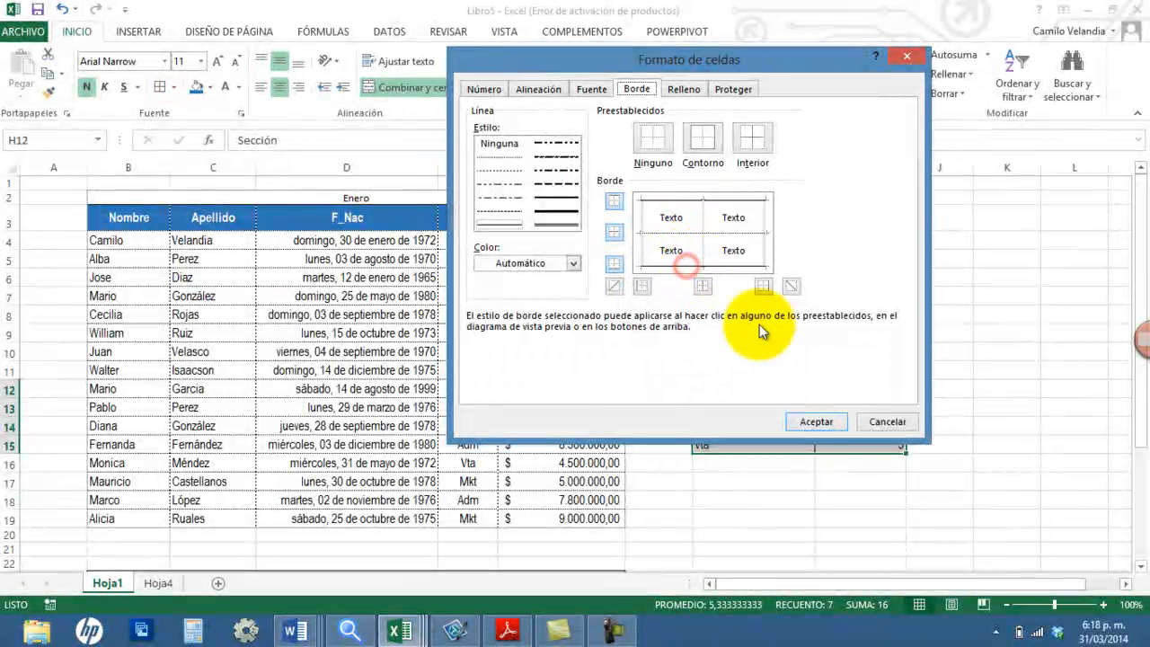
{"action": "left_click", "coordinate": [516, 160]}
{"action": "left_click", "coordinate": [702, 251]}
{"action": "left_click", "coordinate": [812, 419]}
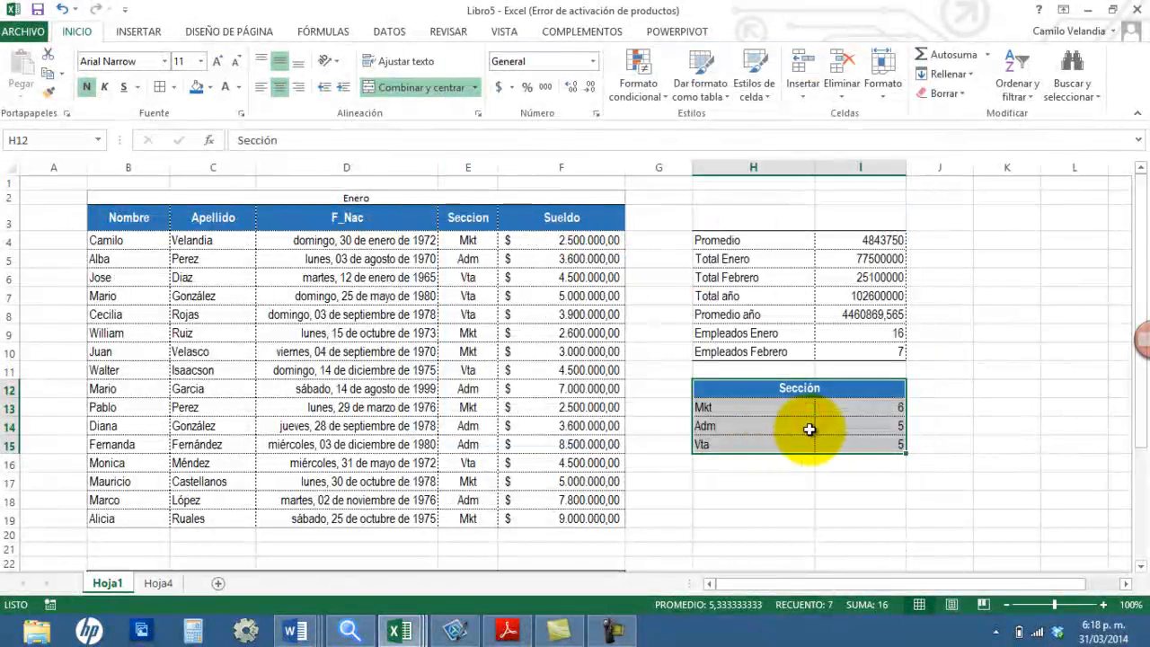
Step: Add a bottom border to the merged Sección header in H12
{"action": "left_click", "coordinate": [724, 393]}
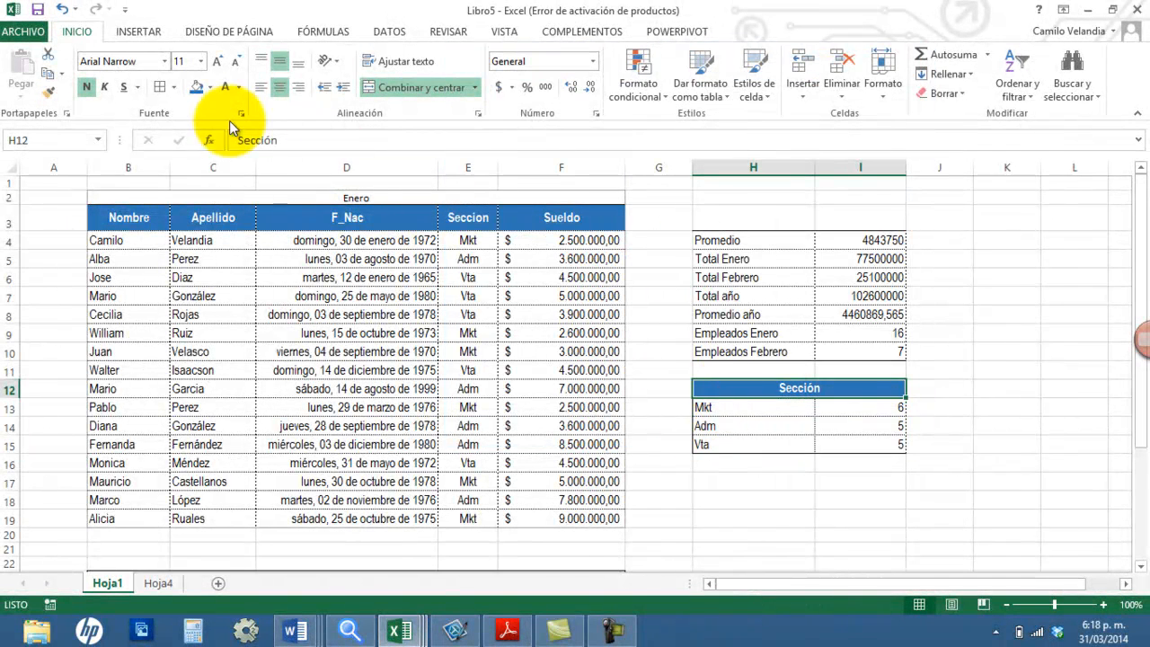
{"action": "left_click", "coordinate": [176, 88]}
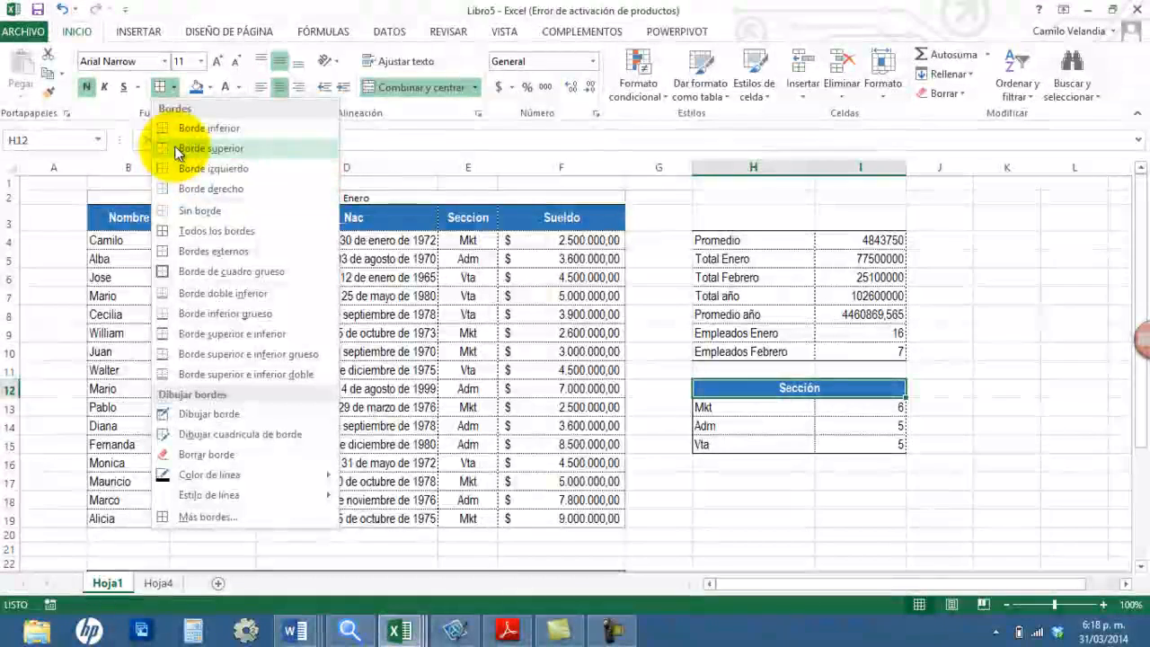
{"action": "left_click", "coordinate": [177, 132]}
{"action": "left_click", "coordinate": [819, 482]}
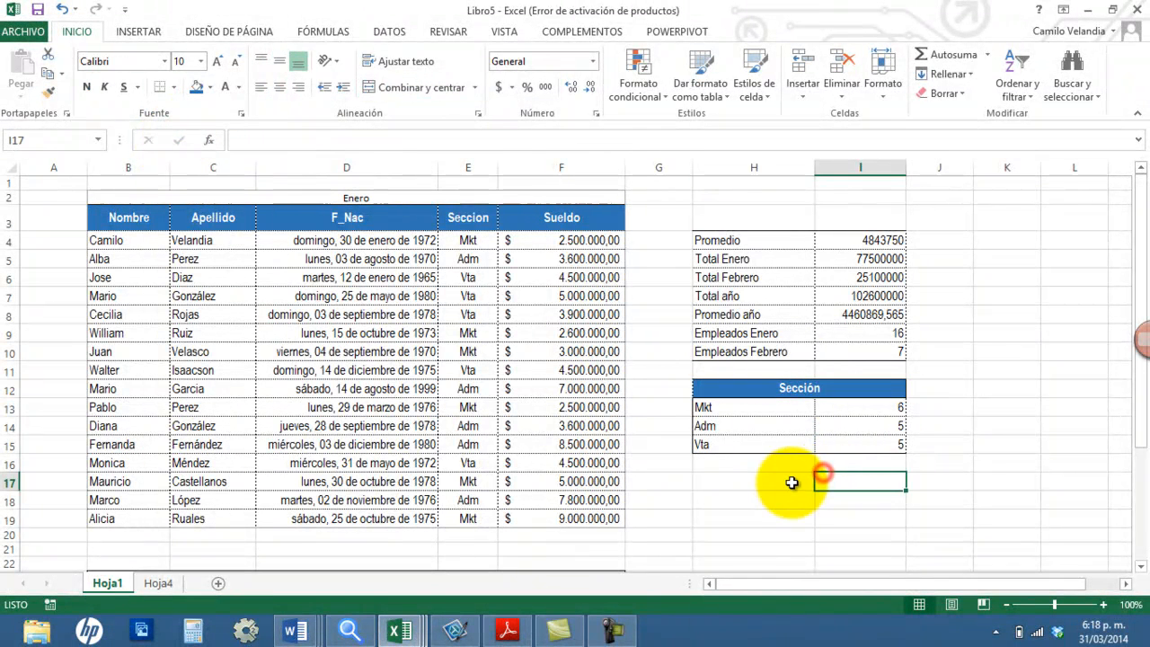
{"action": "left_click", "coordinate": [758, 483]}
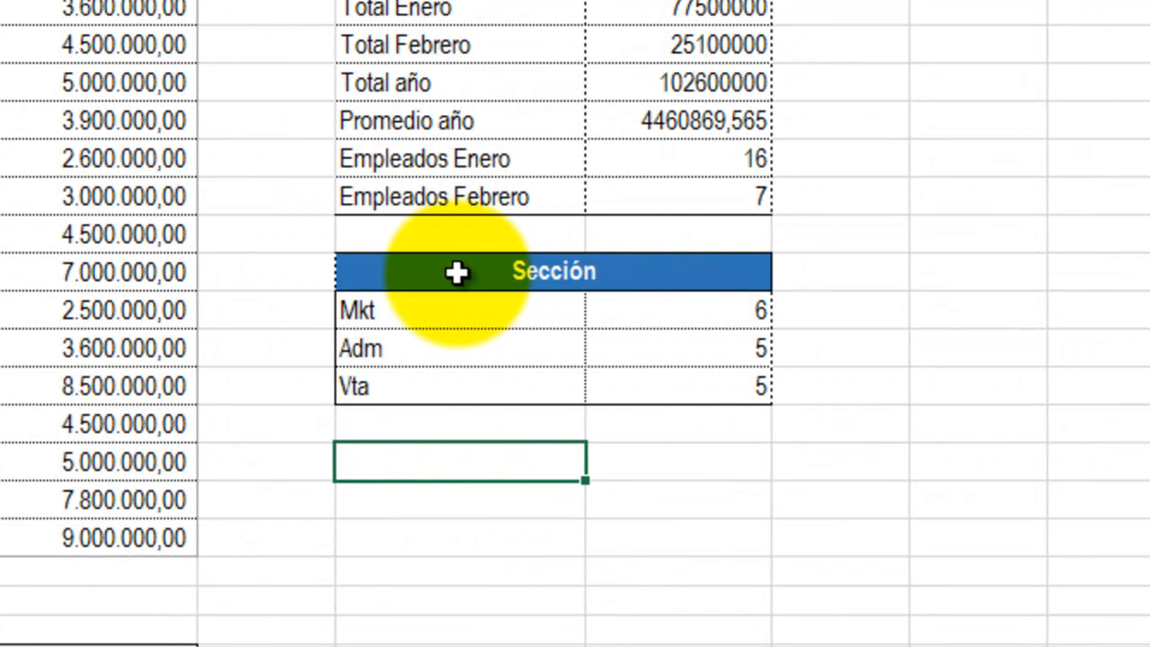
Step: Examine the Sección table's counts and the "Mkt" criterion in the CONTAR.SI formula of I13
{"action": "left_click_drag", "start_coordinate": [688, 318], "coordinate": [689, 376]}
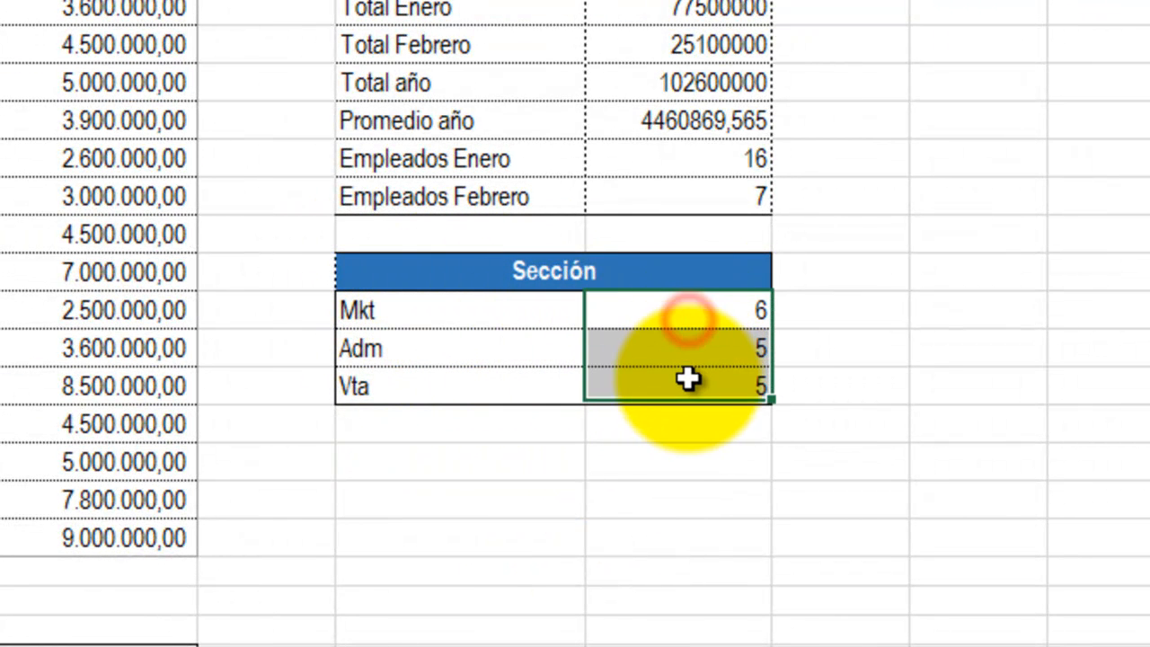
{"action": "left_click_drag", "start_coordinate": [536, 304], "coordinate": [573, 369]}
{"action": "left_click", "coordinate": [701, 311]}
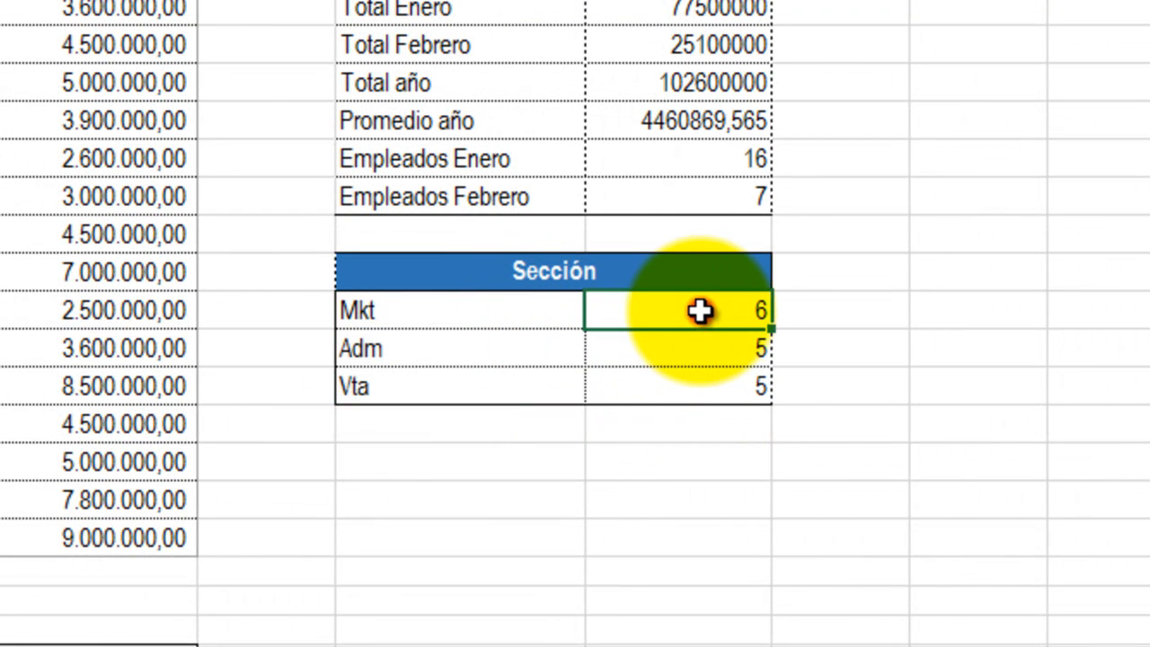
{"action": "left_click", "coordinate": [854, 272]}
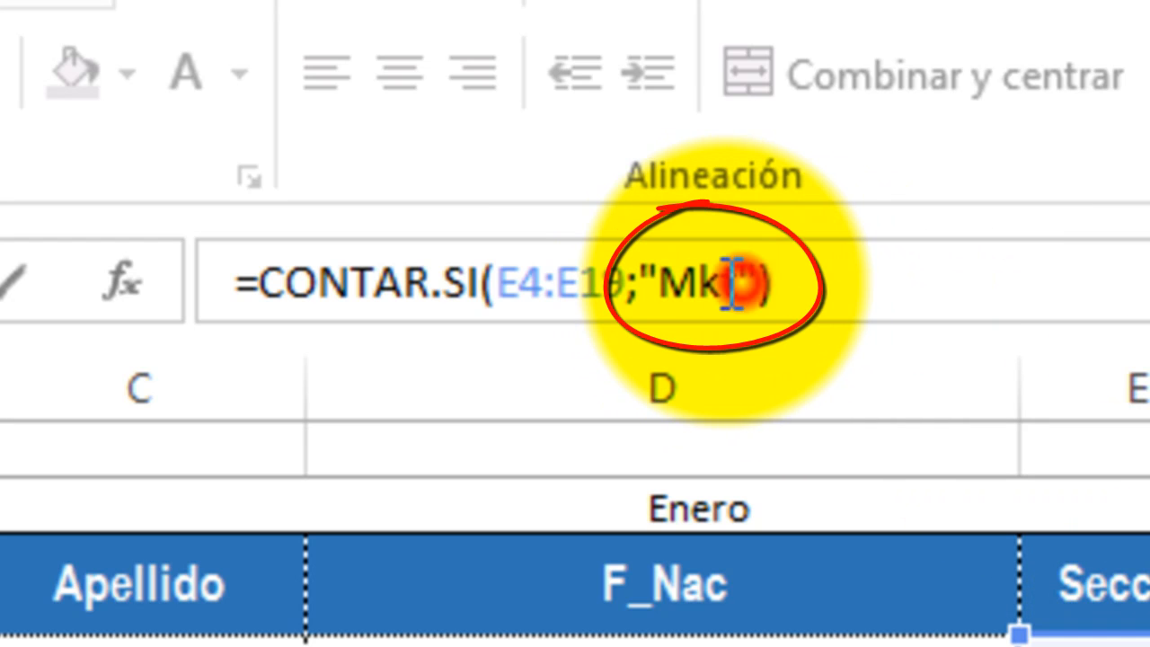
{"action": "left_click_drag", "start_coordinate": [746, 286], "coordinate": [663, 269]}
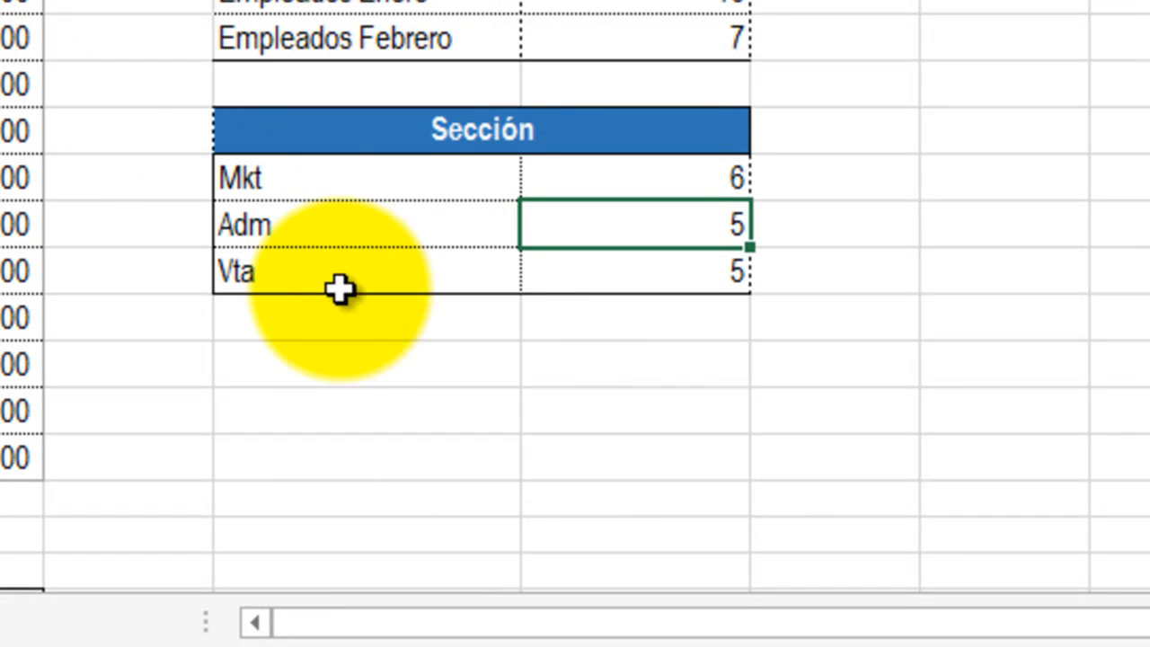
Step: Enter the label Sección in H18, below the section counts table, and select the cell under it
{"action": "left_click", "coordinate": [327, 401]}
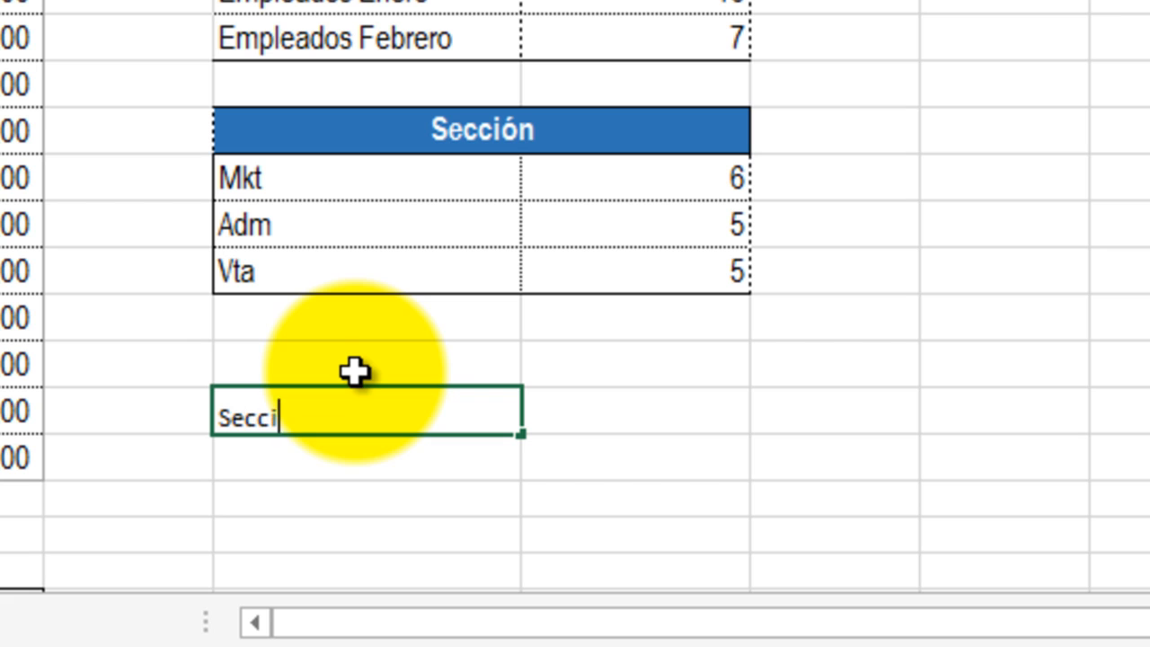
{"action": "key", "text": "Return"}
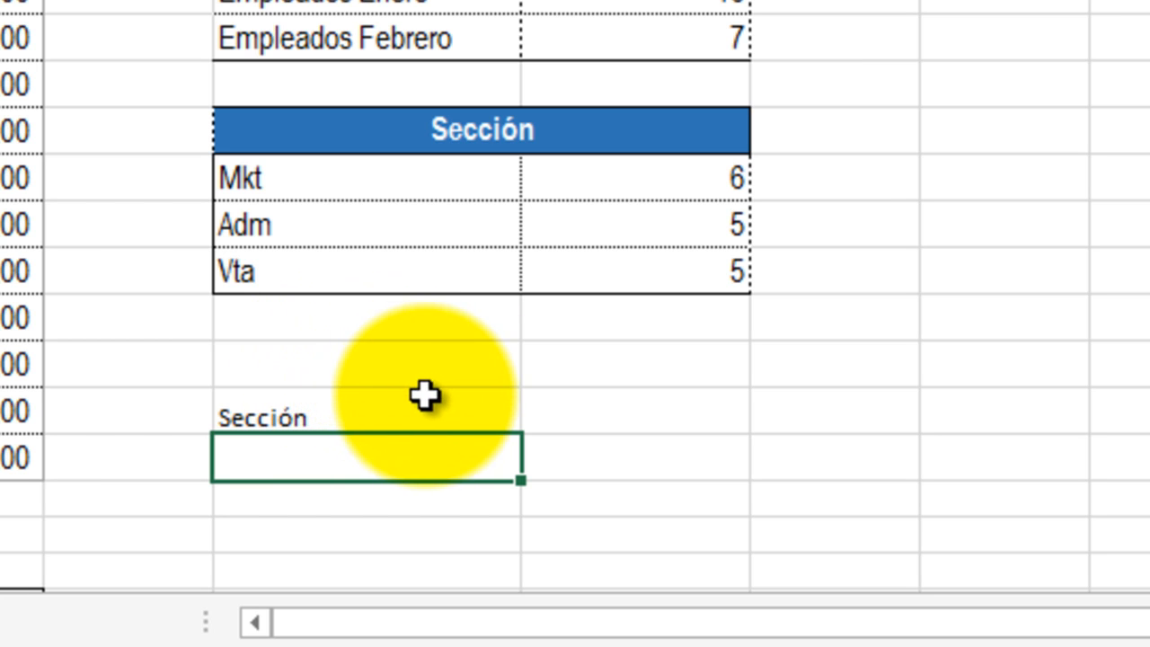
{"action": "left_click", "coordinate": [403, 171]}
{"action": "left_click", "coordinate": [372, 218]}
{"action": "left_click", "coordinate": [368, 275]}
{"action": "left_click", "coordinate": [377, 190]}
{"action": "left_click", "coordinate": [356, 458]}
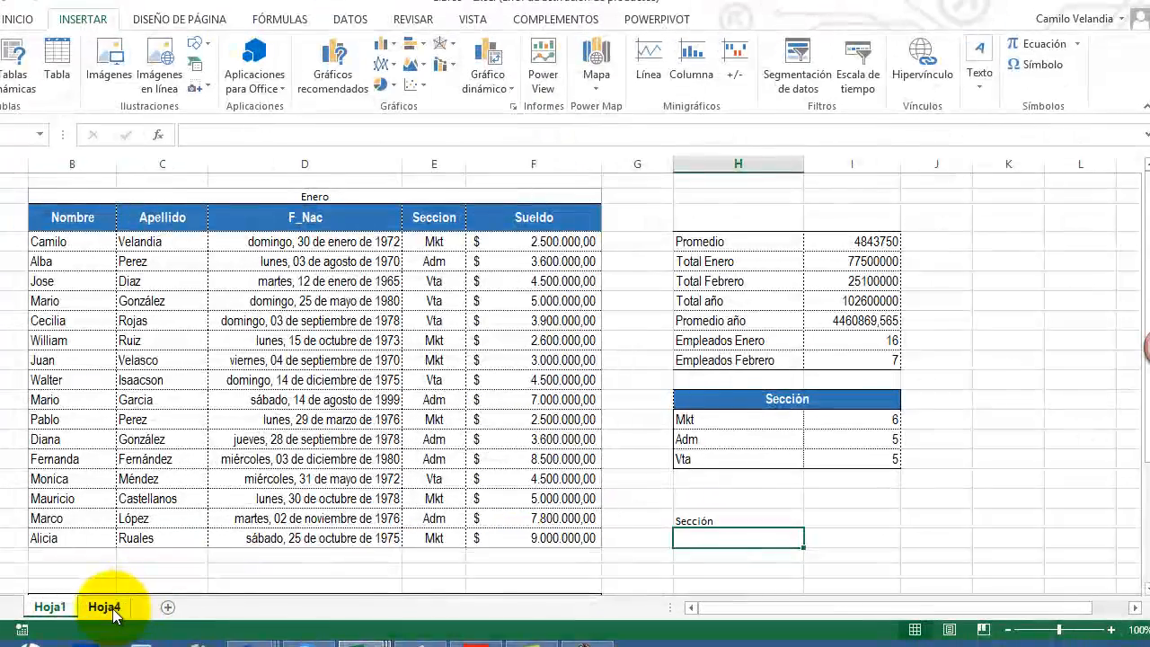
Step: On sheet Hoja4, enter the heading Sección in B2 with the entries Mkt, Vta and Adm in B3:B5
{"action": "left_click", "coordinate": [112, 610]}
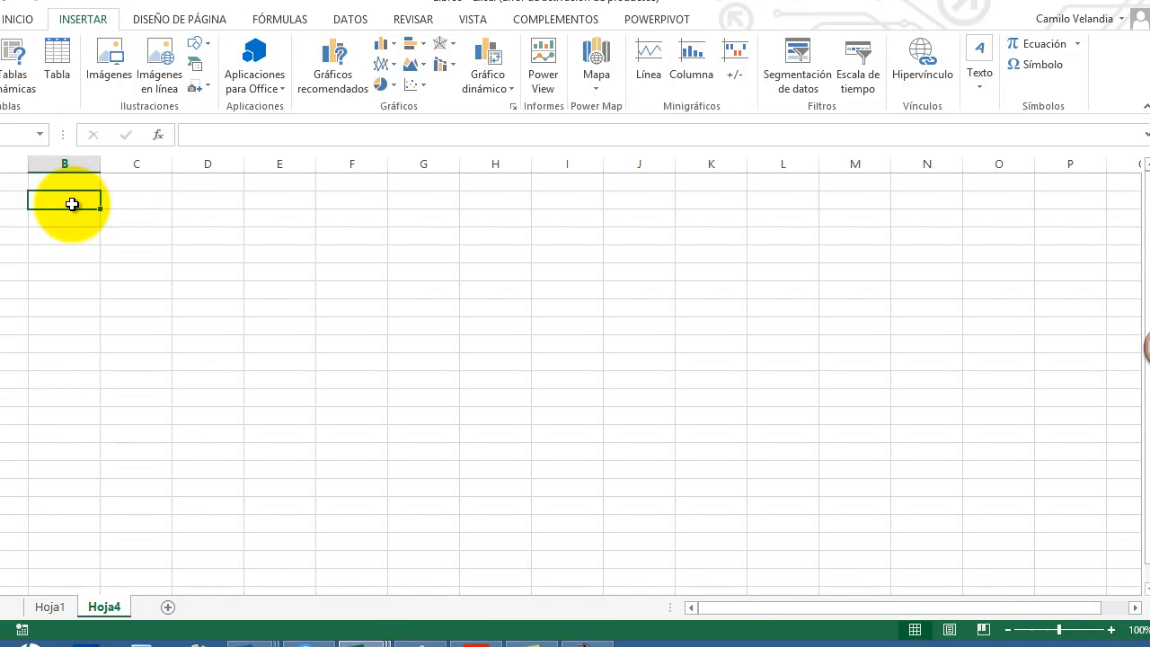
{"action": "type", "text": "Sección"}
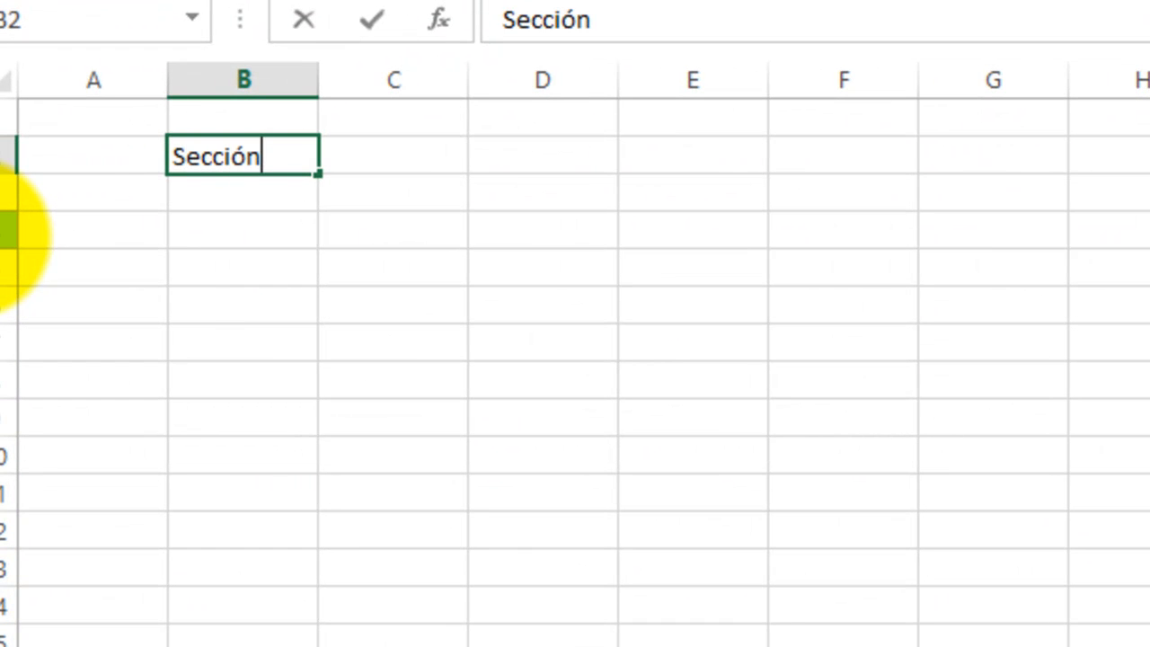
{"action": "key", "text": "Return"}
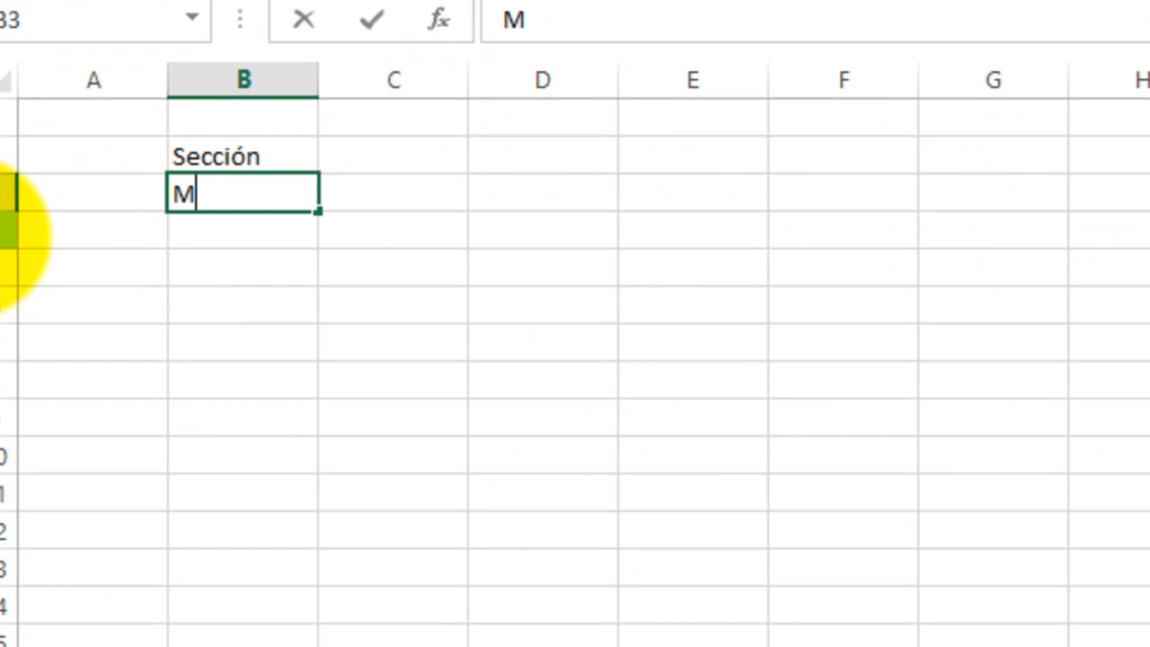
{"action": "key", "text": "Return"}
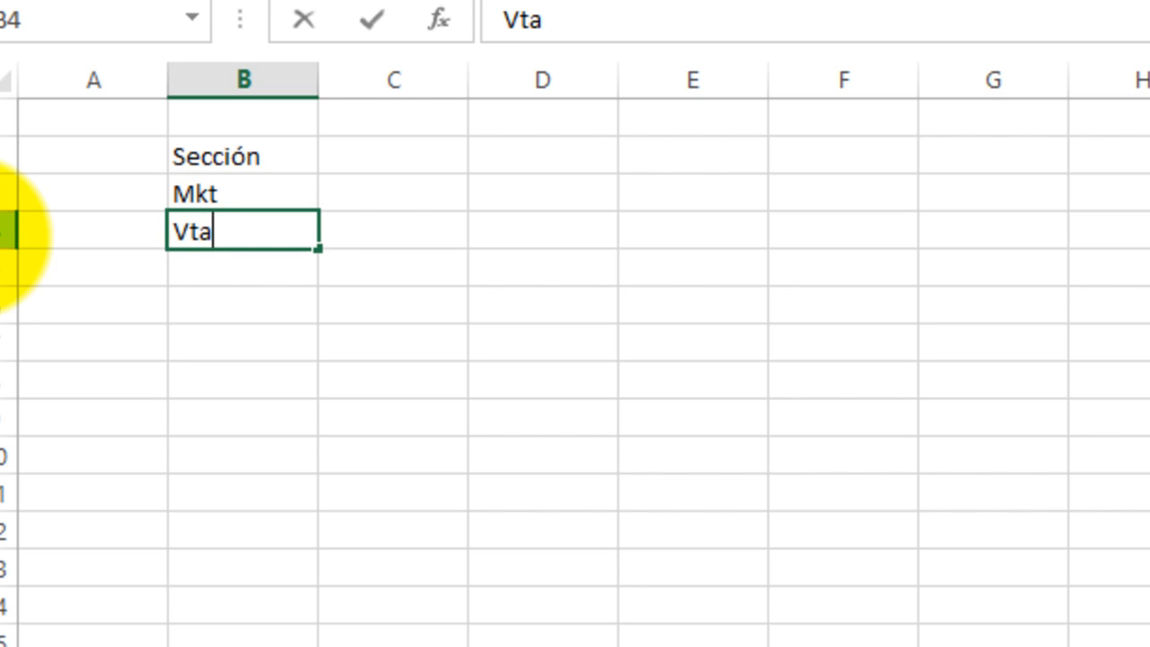
{"action": "key", "text": "Return"}
{"action": "key", "text": "Return"}
{"action": "left_click", "coordinate": [189, 192]}
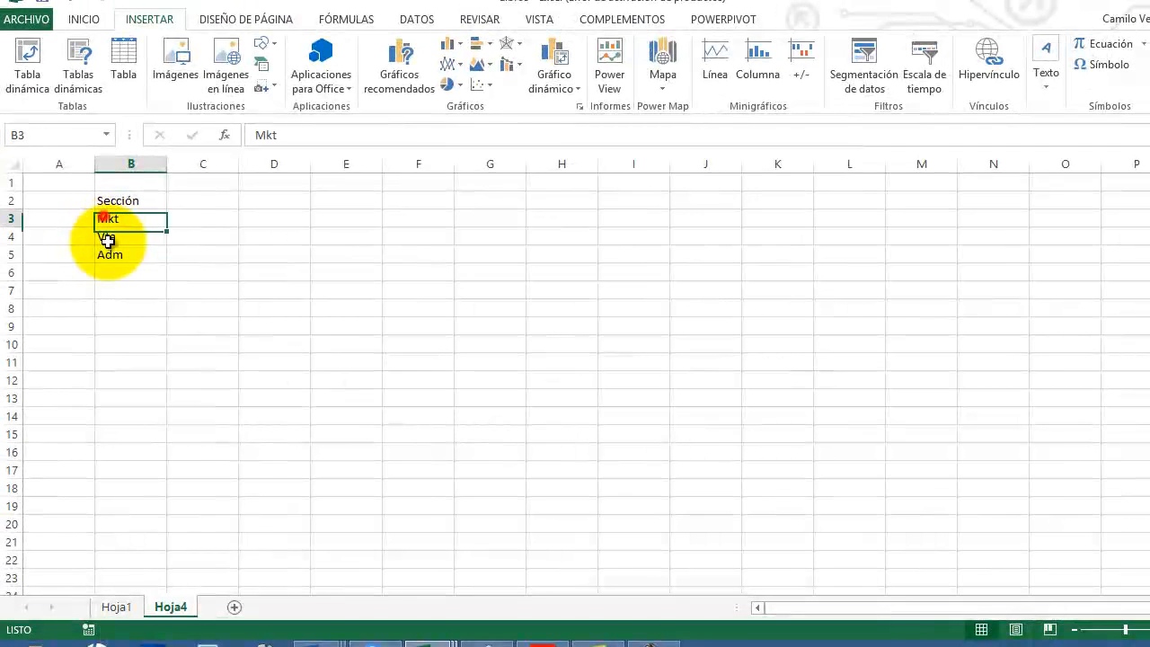
Step: Restrict cell H19 on Hoja1 with a Lista data validation whose source is =Hoja4!$B$3:$B$5
{"action": "left_click_drag", "start_coordinate": [106, 233], "coordinate": [108, 251]}
{"action": "left_click", "coordinate": [126, 598]}
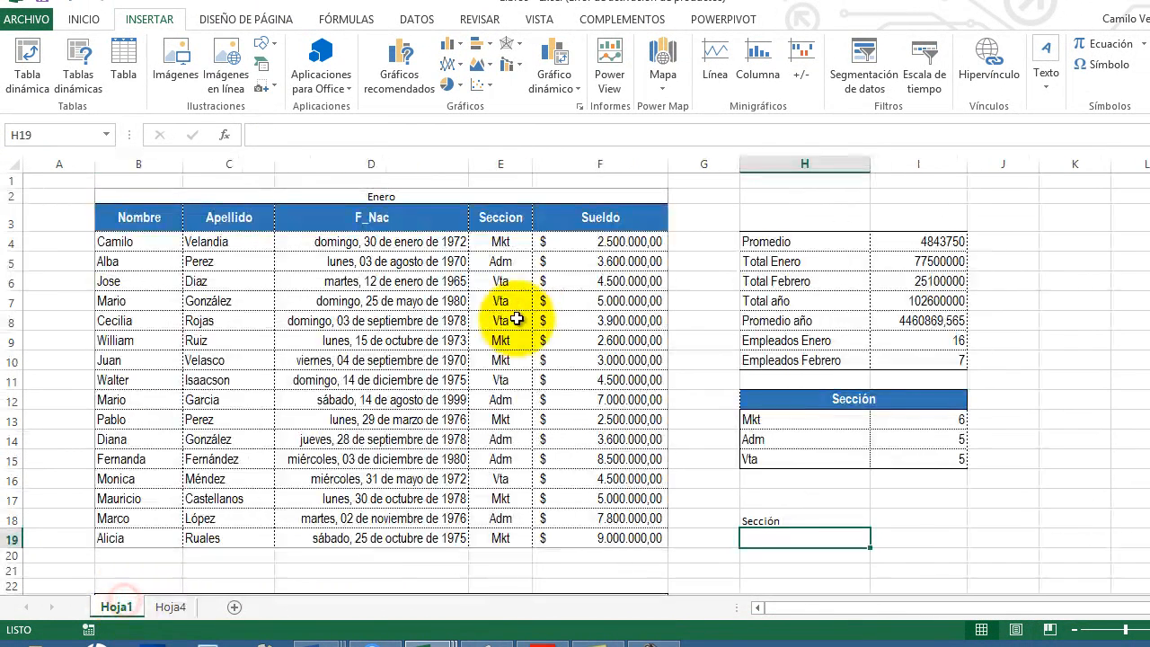
{"action": "left_click_drag", "start_coordinate": [506, 241], "coordinate": [497, 531]}
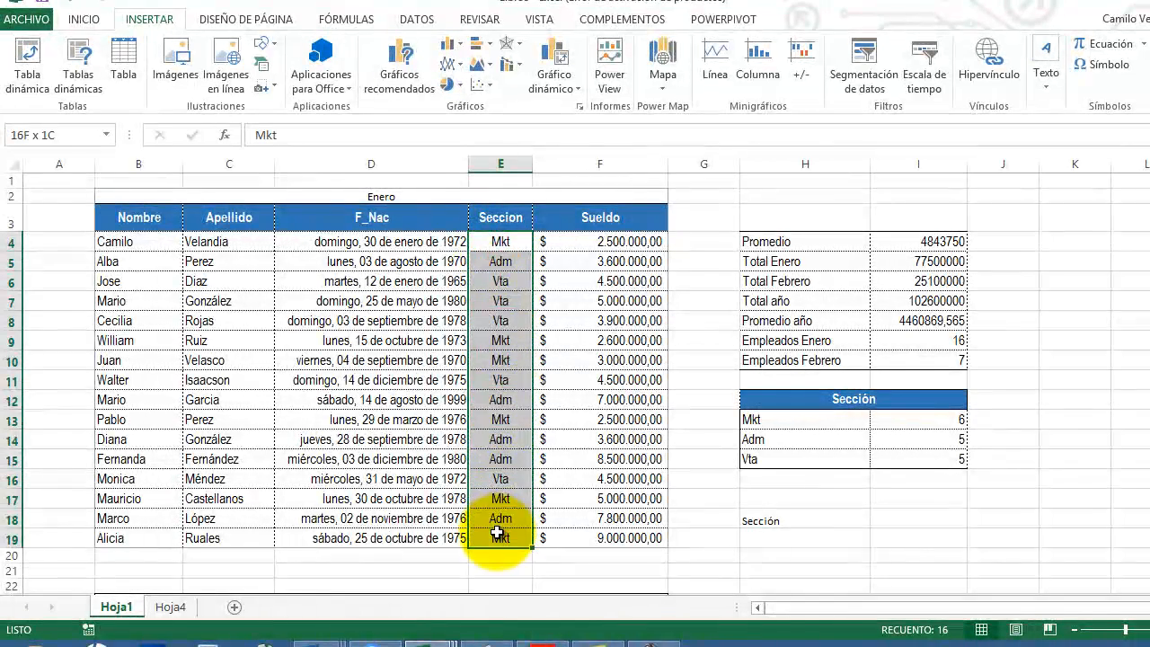
{"action": "left_click", "coordinate": [800, 536]}
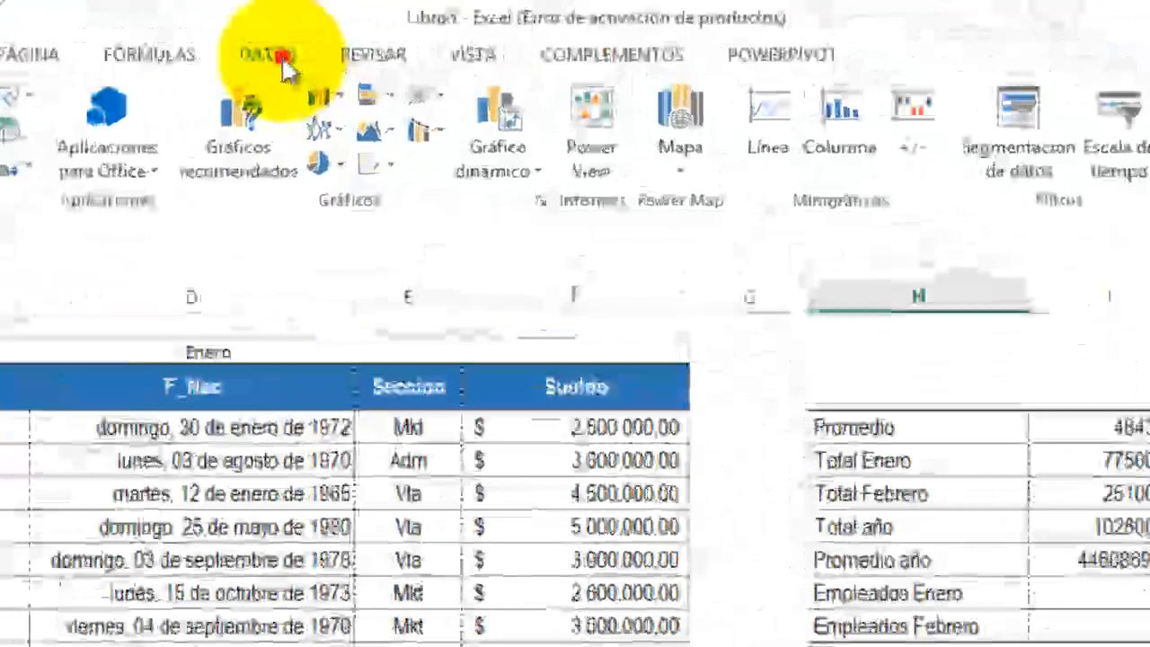
{"action": "left_click", "coordinate": [419, 25]}
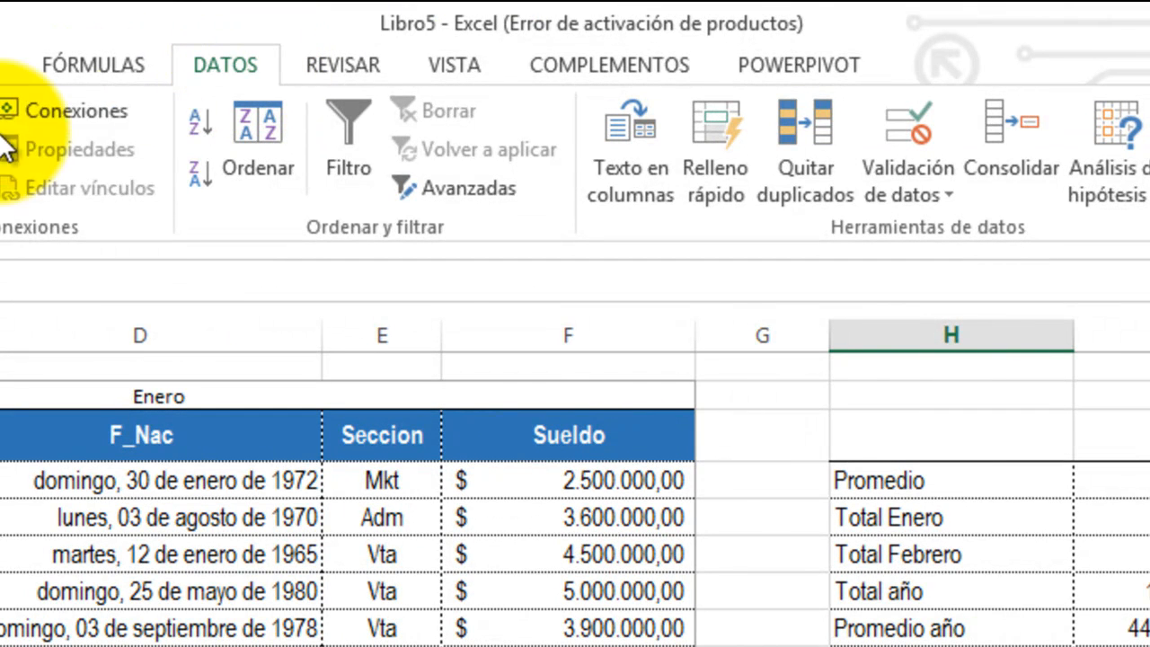
{"action": "left_click", "coordinate": [900, 126]}
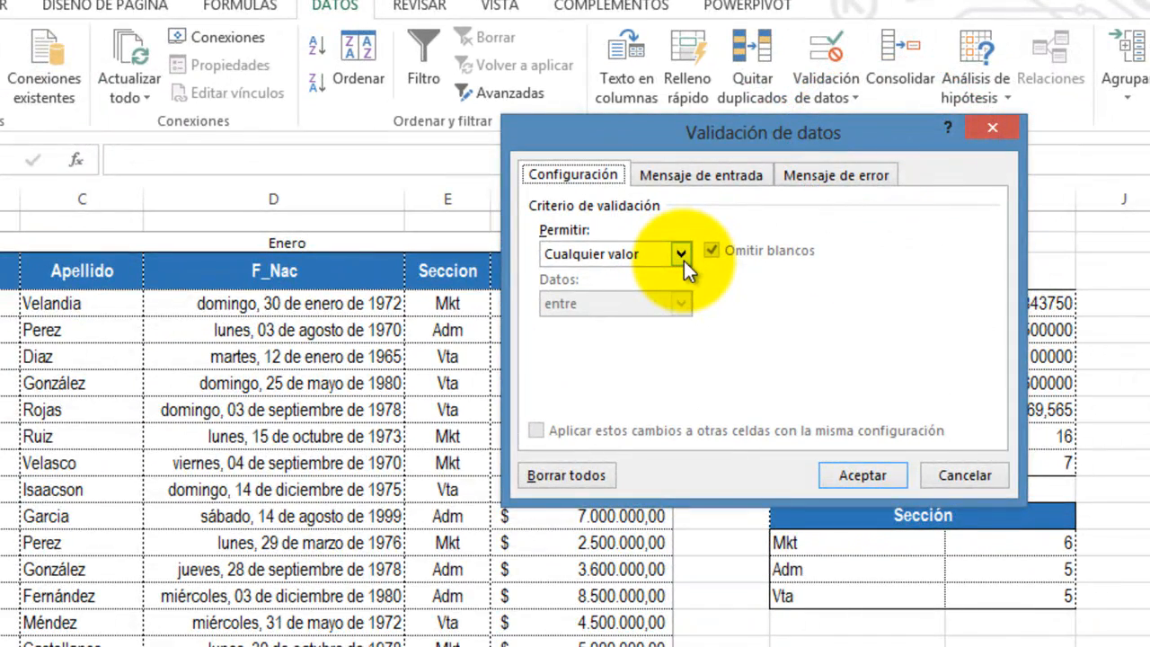
{"action": "left_click", "coordinate": [684, 260]}
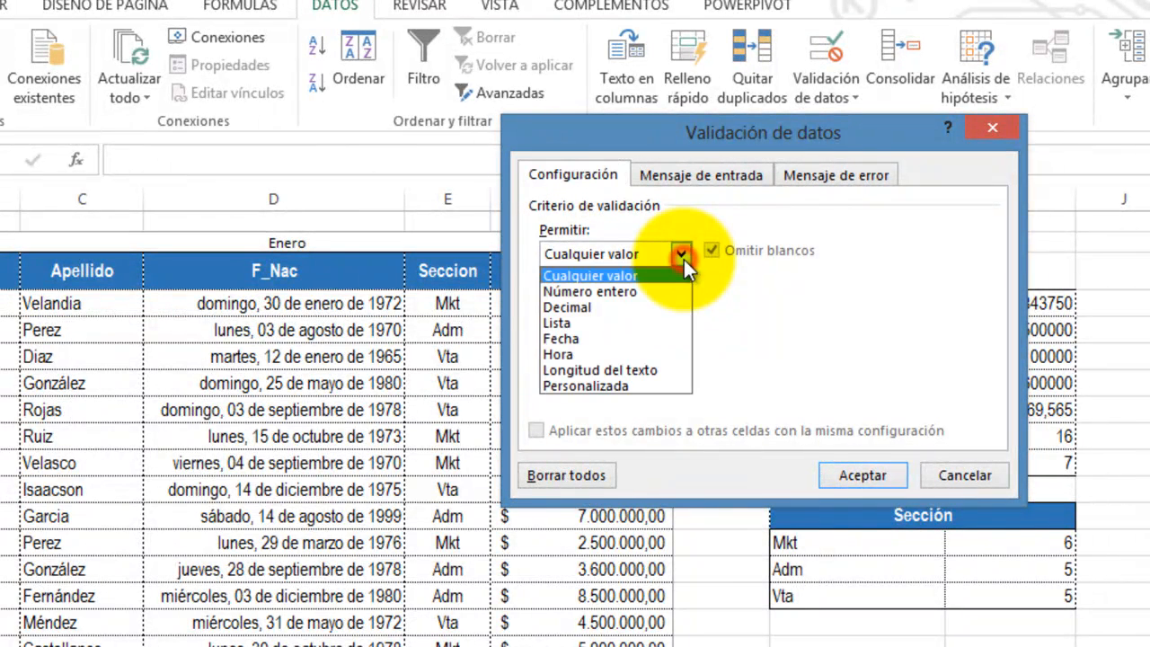
{"action": "left_click", "coordinate": [561, 324]}
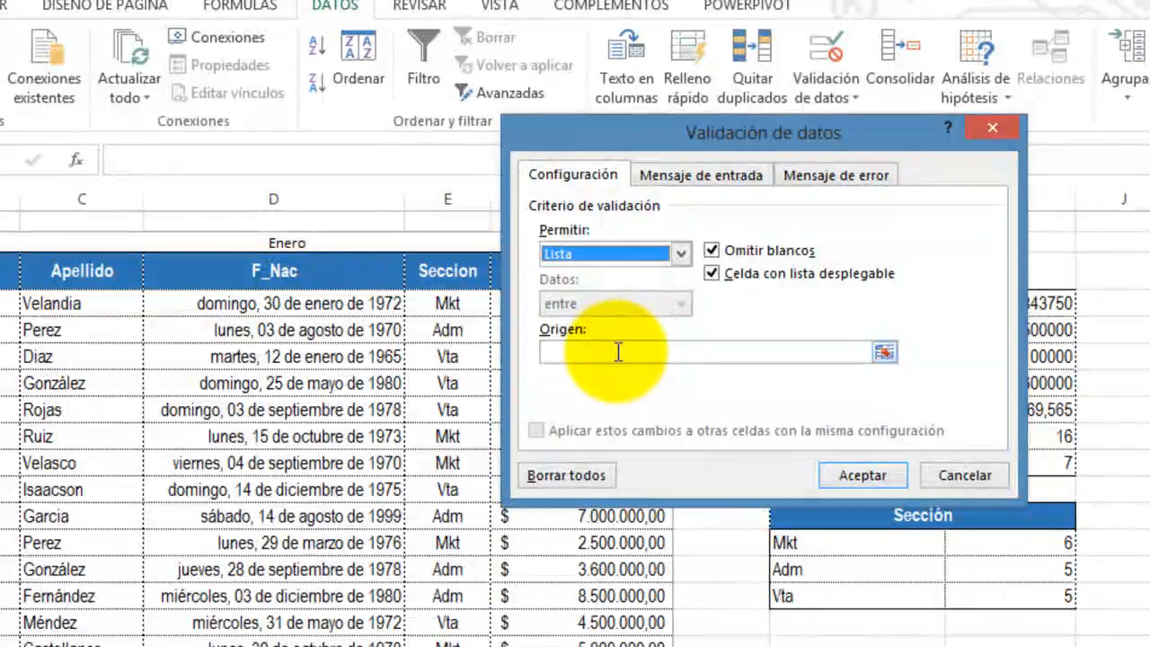
{"action": "left_click", "coordinate": [618, 352]}
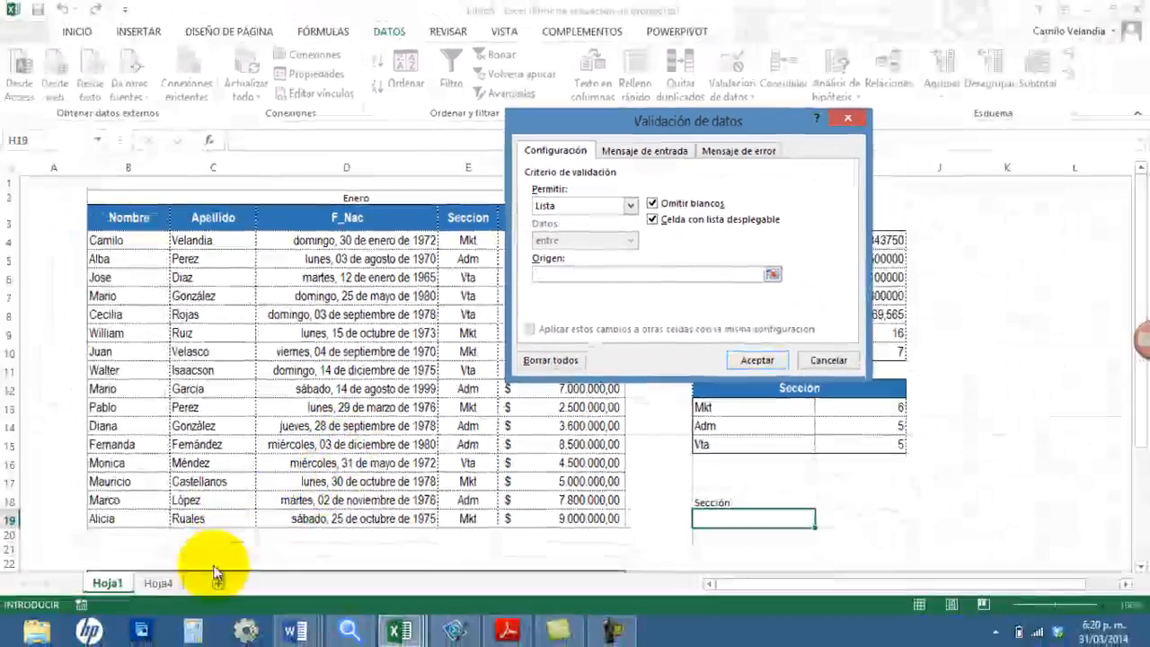
{"action": "left_click", "coordinate": [158, 584]}
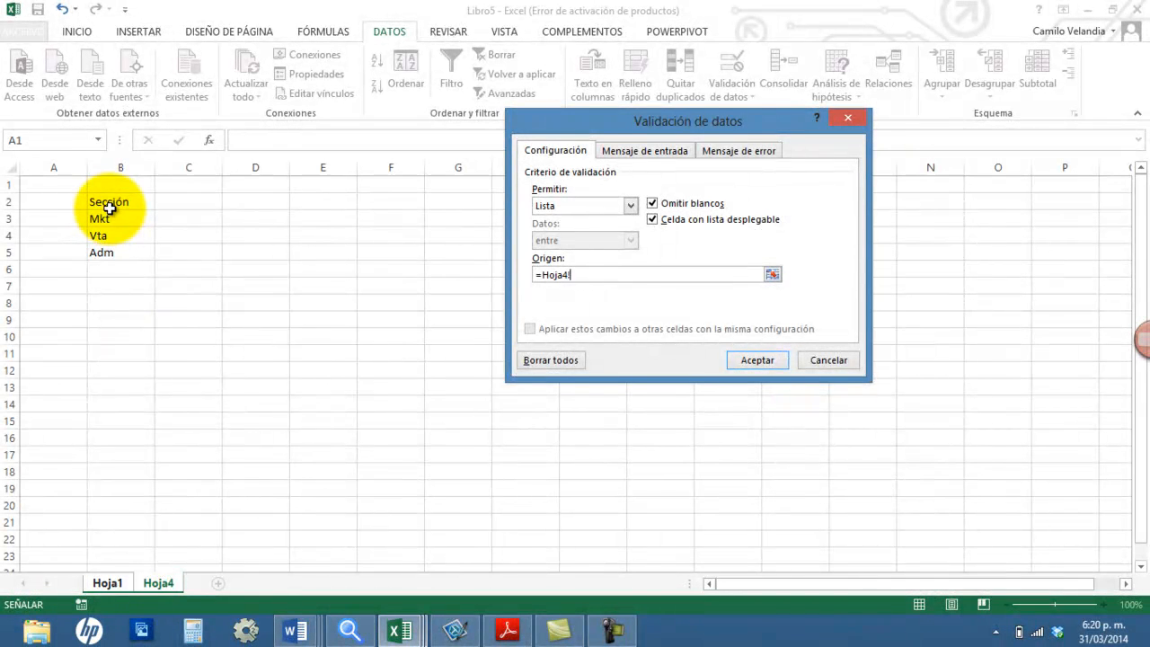
{"action": "left_click_drag", "start_coordinate": [108, 218], "coordinate": [122, 254]}
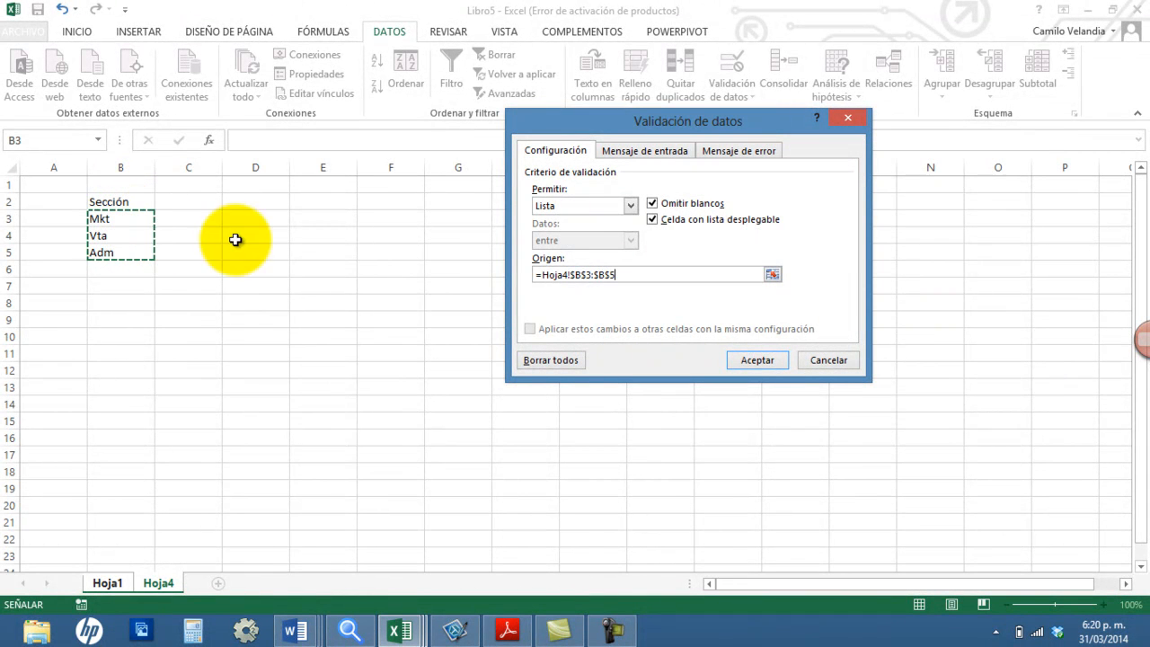
{"action": "left_click", "coordinate": [758, 361]}
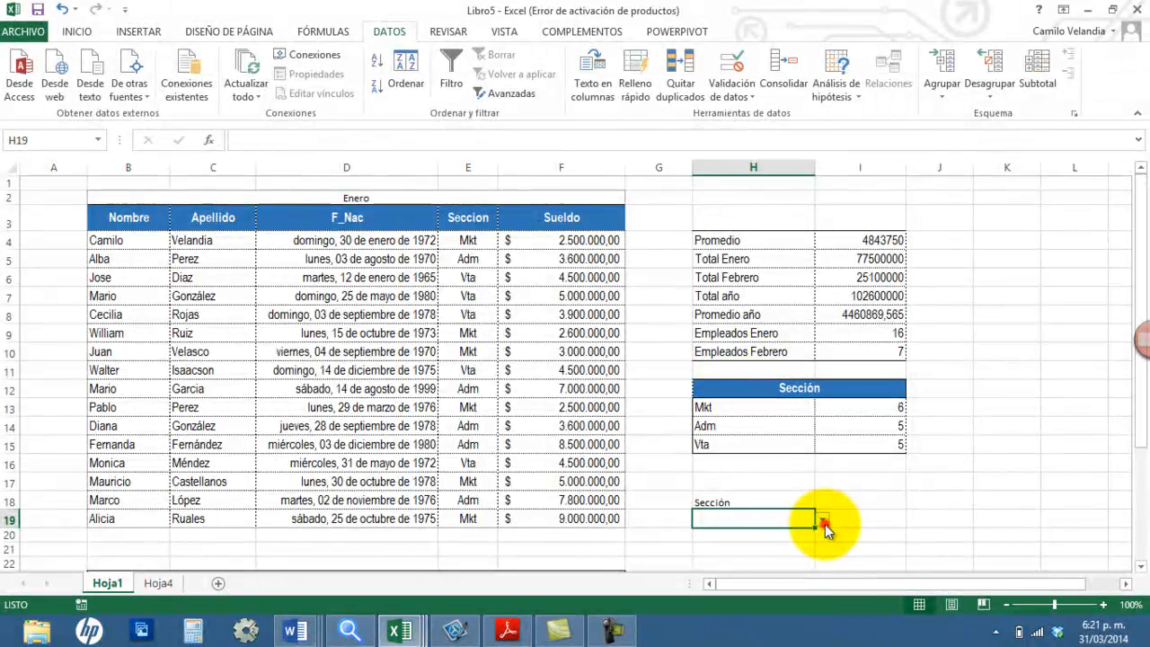
Step: Try the drop-down list in H19 by choosing Mkt, Vta and finally Adm
{"action": "left_click", "coordinate": [753, 534]}
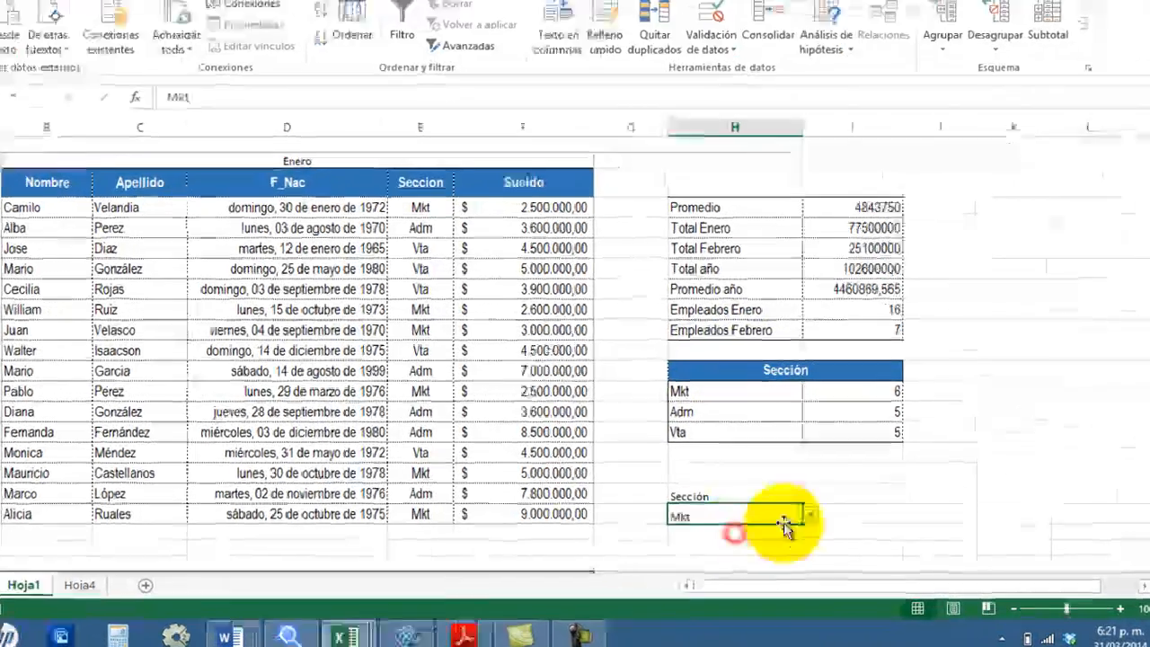
{"action": "left_click", "coordinate": [735, 486]}
{"action": "left_click", "coordinate": [601, 528]}
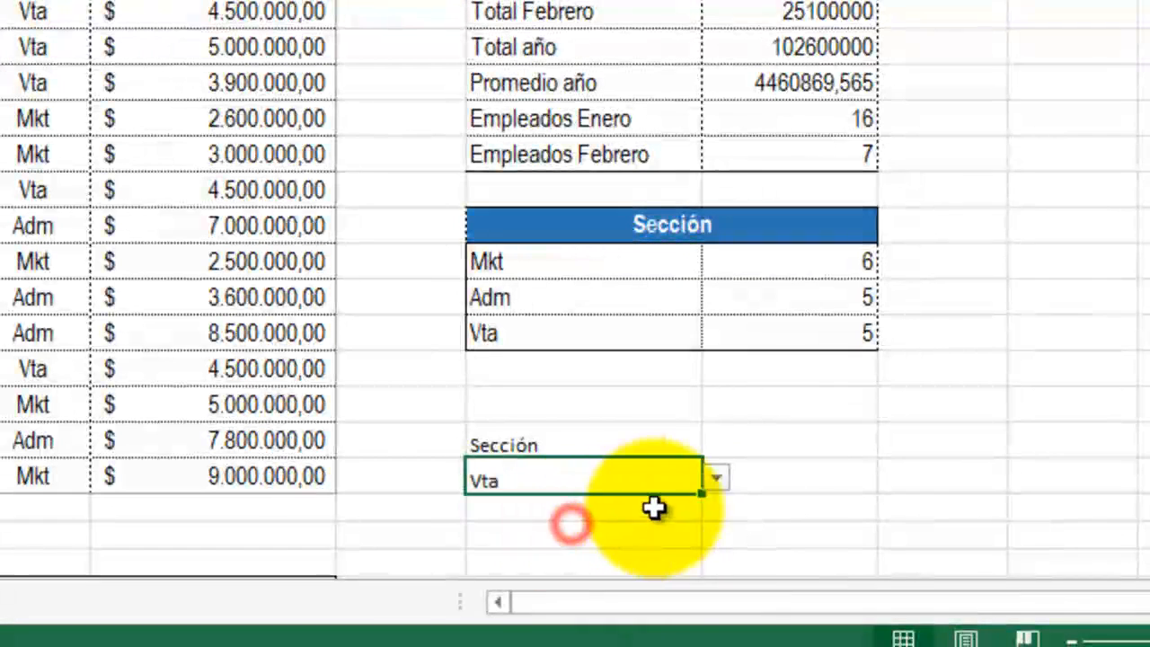
{"action": "left_click", "coordinate": [716, 479]}
{"action": "left_click", "coordinate": [560, 544]}
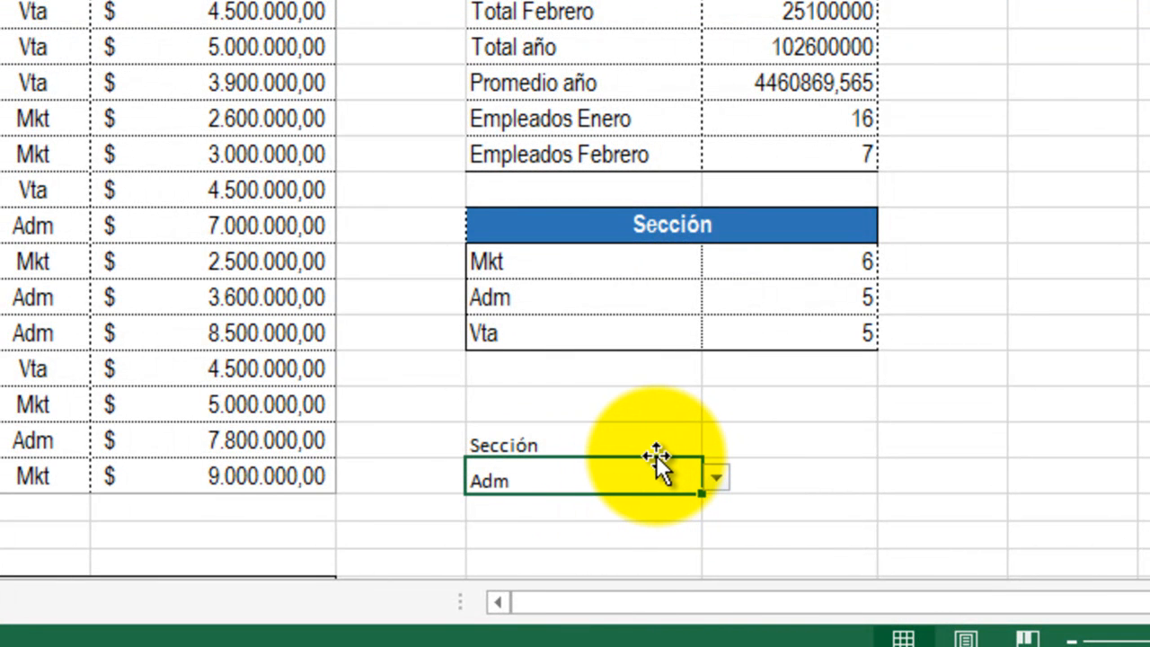
Step: Enter the formula =contar.si(E4:E19;H19) in I19 to count the employees of the section chosen in H19
{"action": "left_click", "coordinate": [778, 478]}
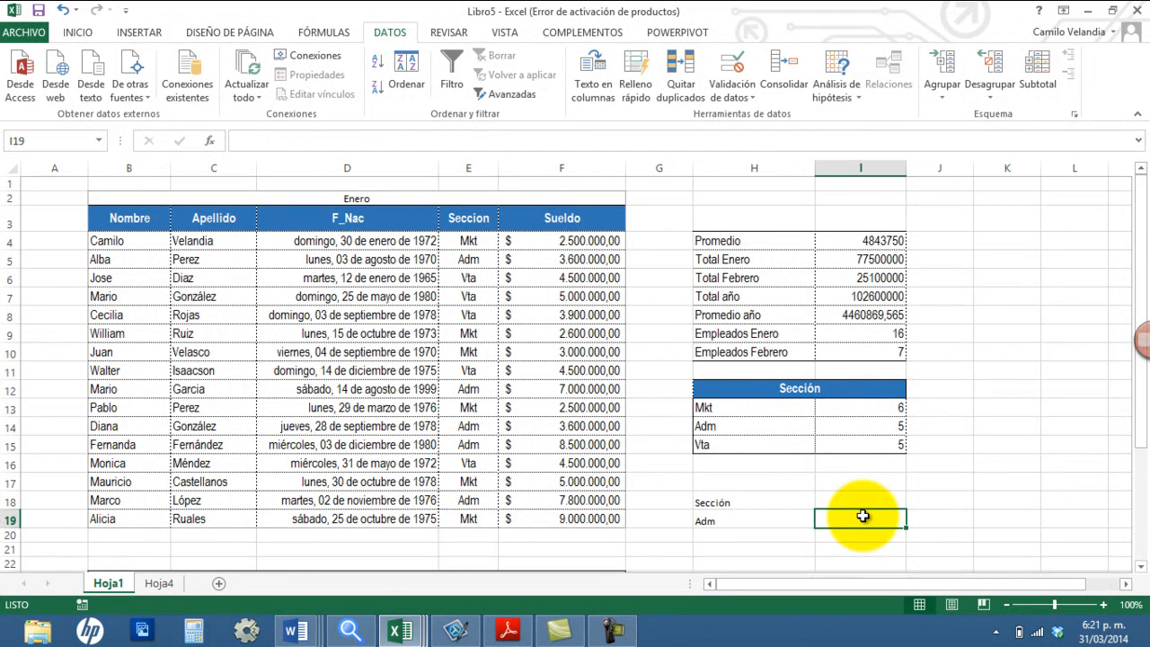
{"action": "type", "text": "=contar.si"}
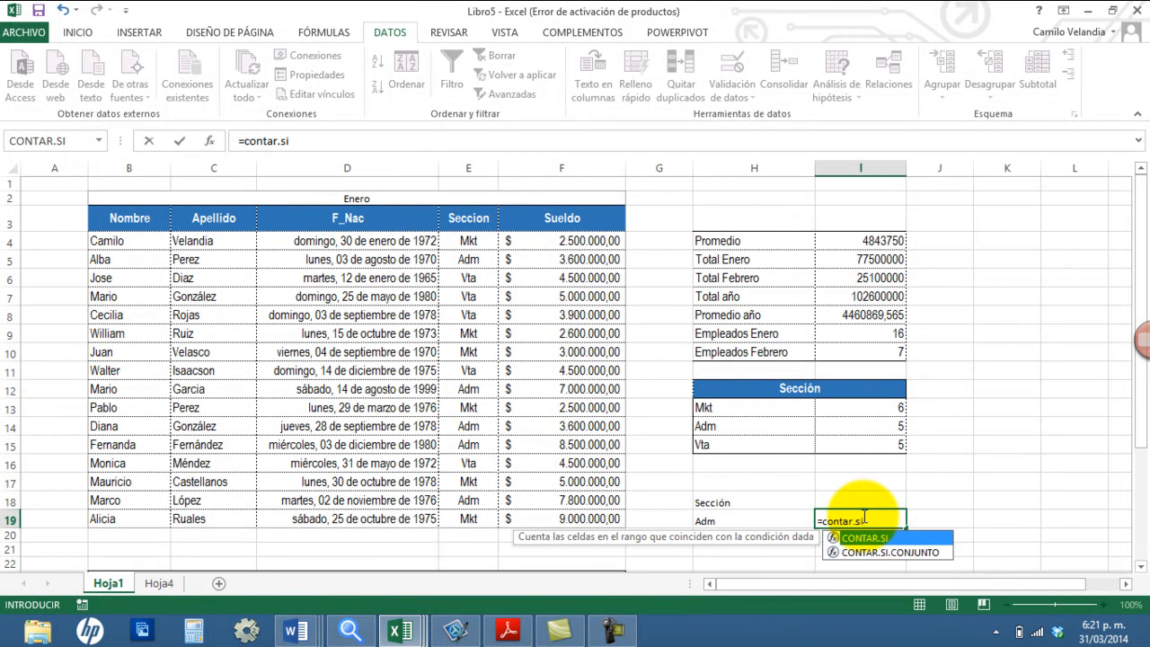
{"action": "type", "text": "("}
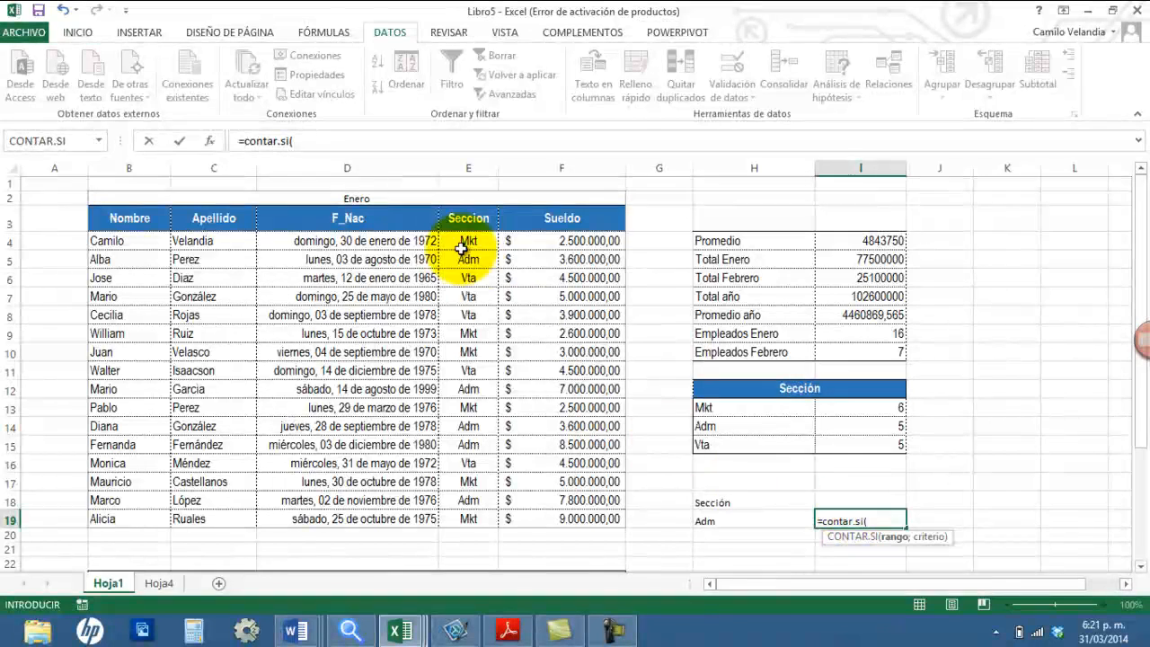
{"action": "left_click_drag", "start_coordinate": [459, 240], "coordinate": [464, 517]}
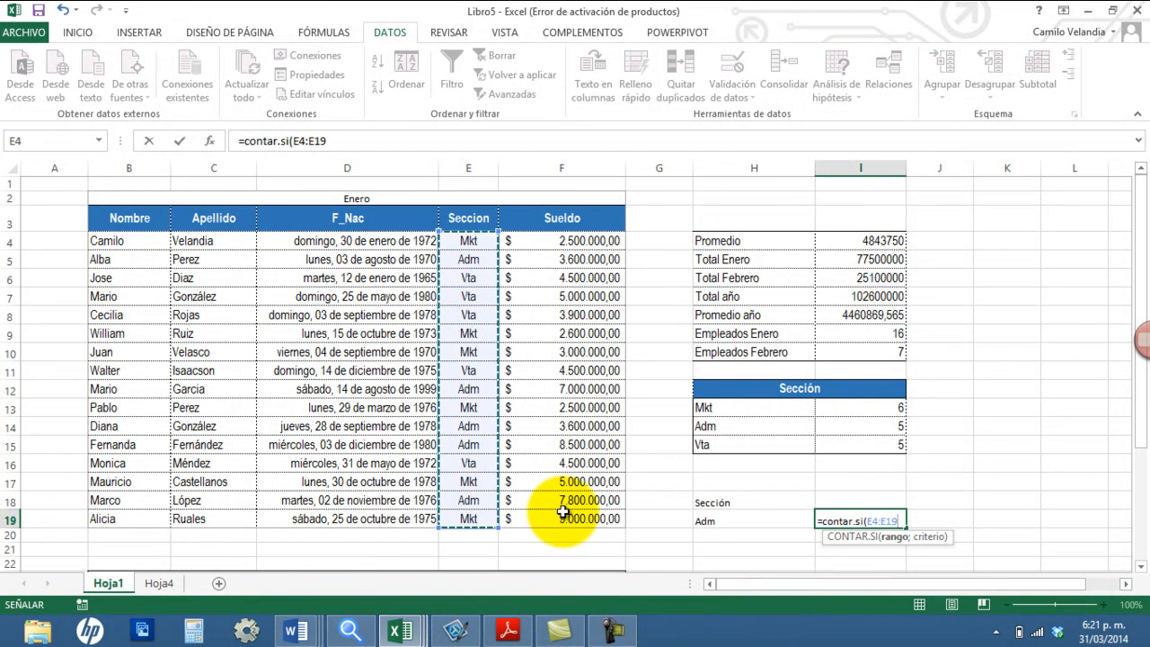
{"action": "type", "text": ";"}
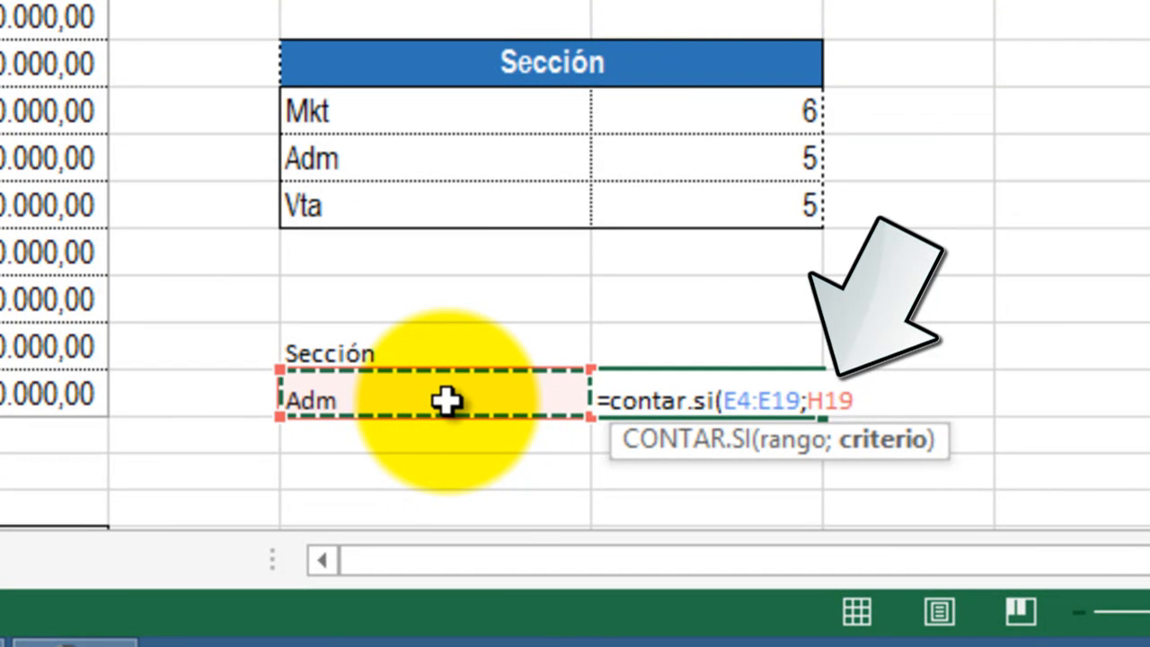
{"action": "type", "text": ")"}
{"action": "key", "text": "Return"}
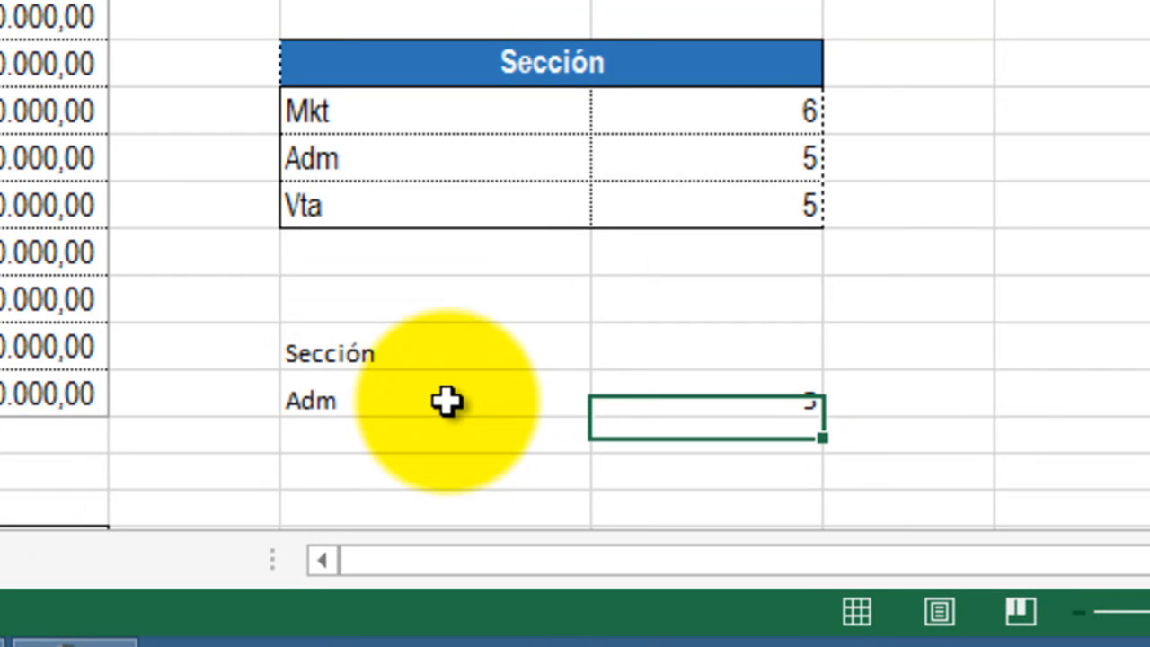
Step: Test the count in I19 by choosing Mkt and then Vta from the drop-down list in H19
{"action": "left_click", "coordinate": [447, 401]}
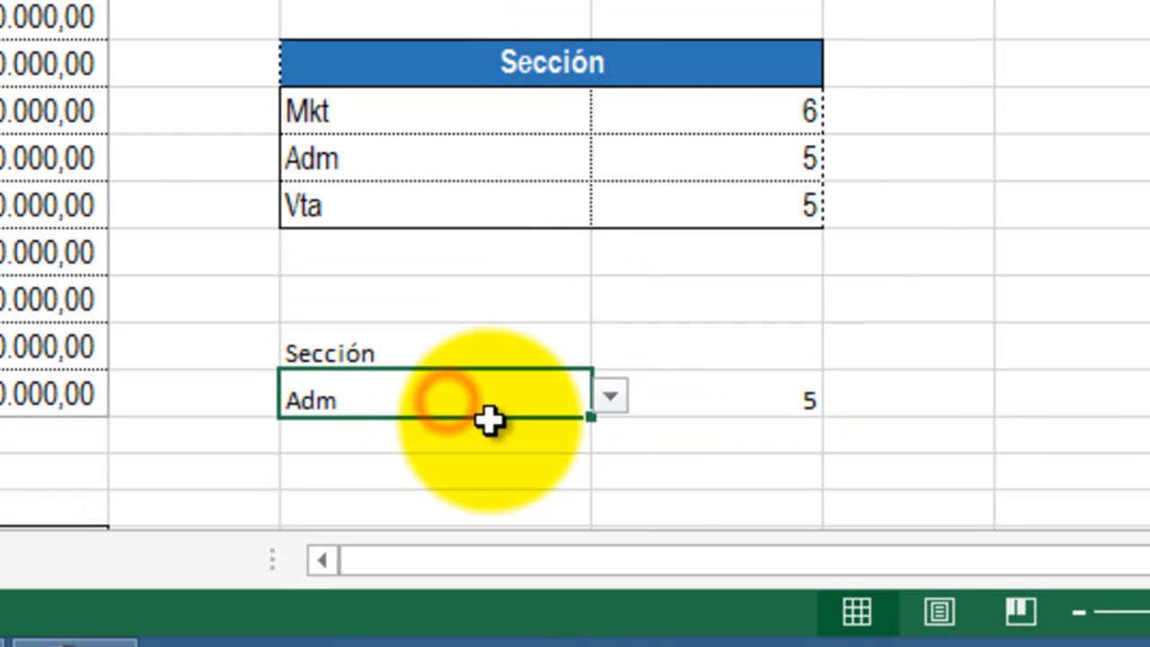
{"action": "left_click", "coordinate": [610, 400]}
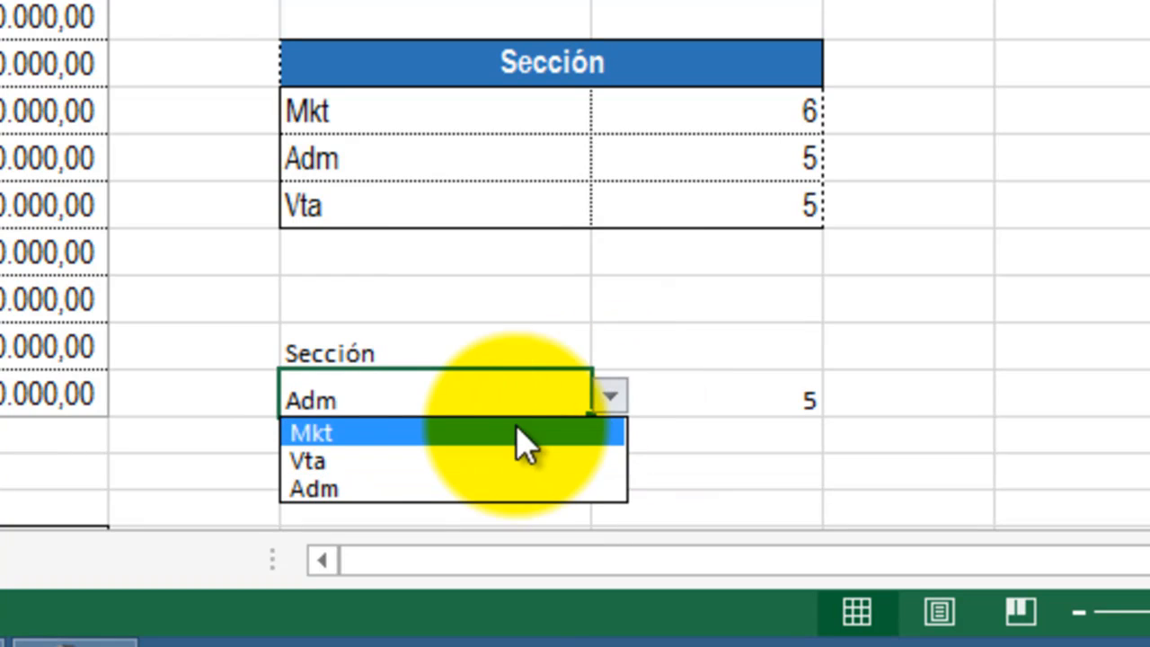
{"action": "left_click", "coordinate": [500, 433]}
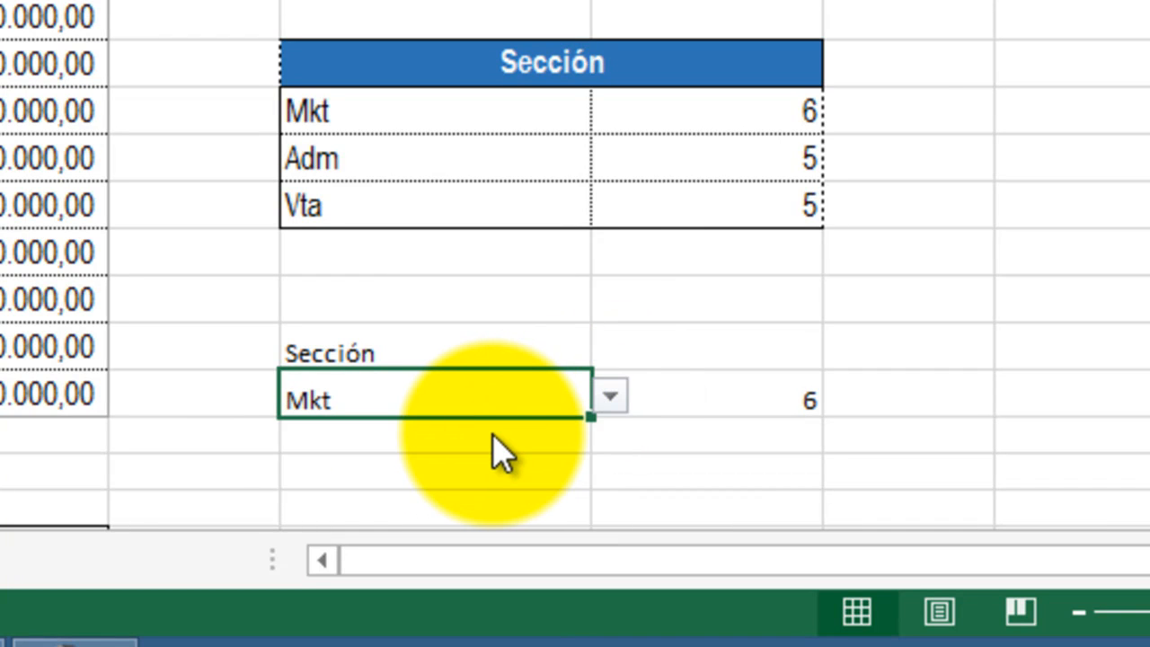
{"action": "left_click", "coordinate": [609, 409]}
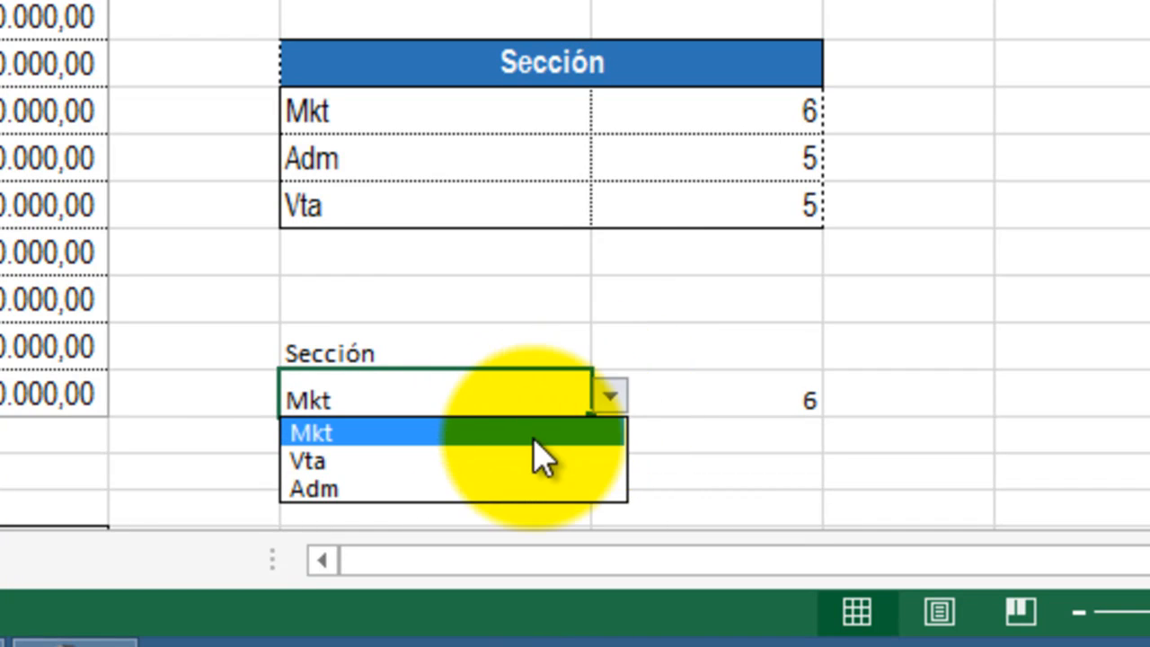
{"action": "left_click", "coordinate": [510, 461]}
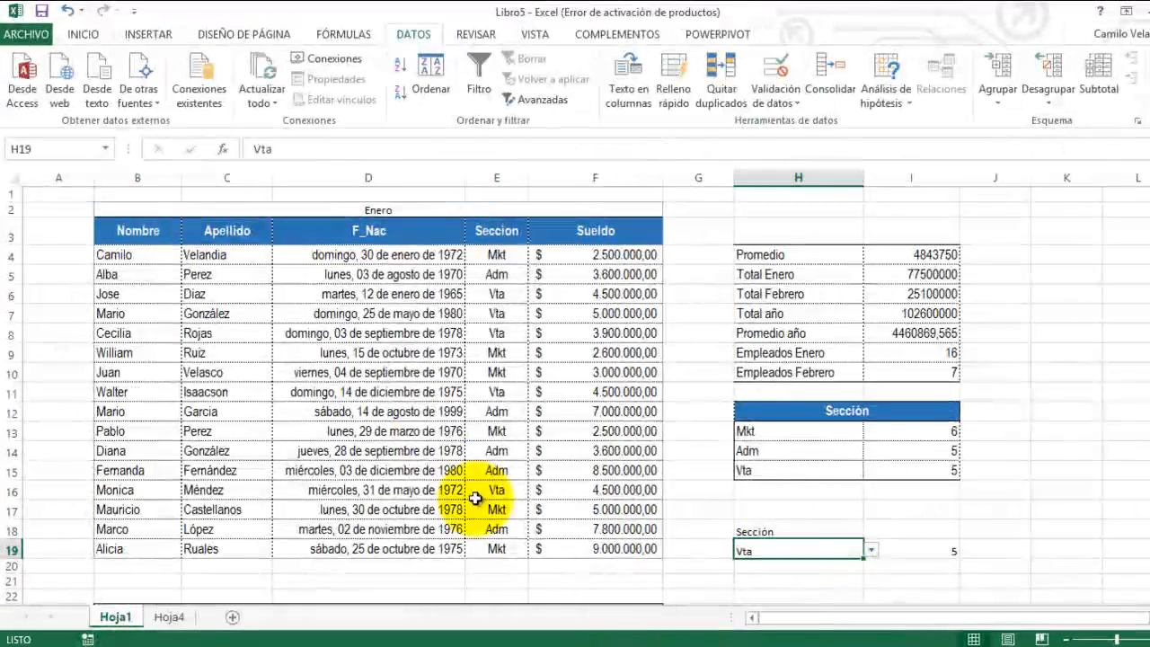
Step: Change the section in E8 of the Enero table to Mkt
{"action": "left_click", "coordinate": [488, 333]}
{"action": "type", "text": "Mkt"}
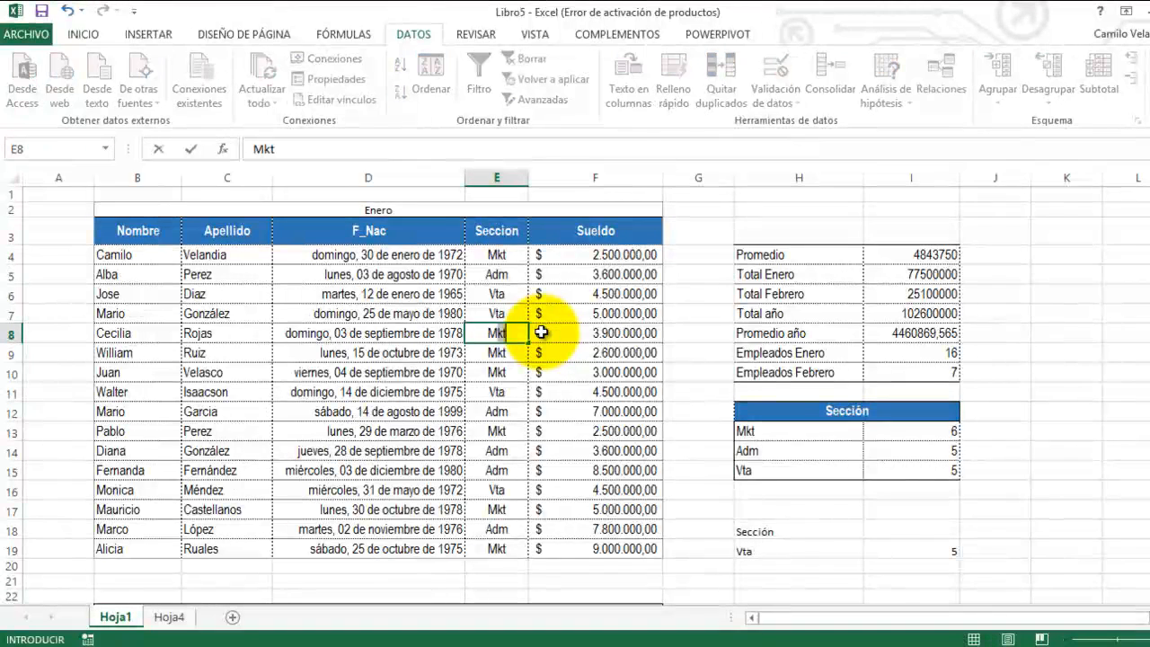
{"action": "key", "text": "Return"}
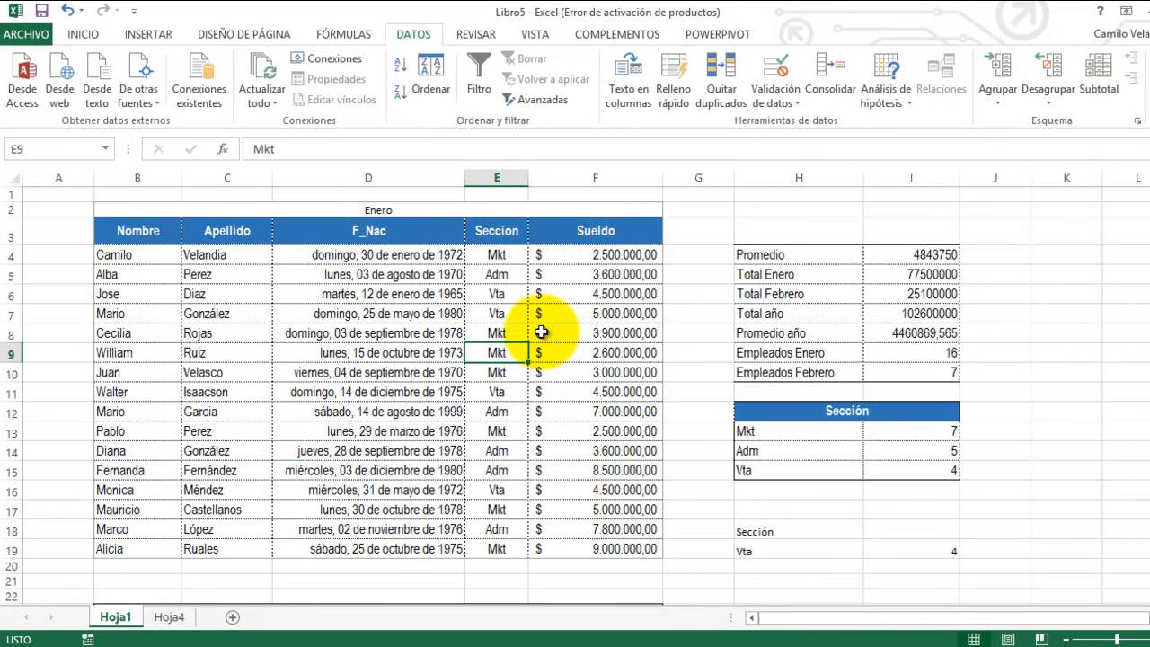
Step: Choose Mkt from the section drop-down list in H19
{"action": "left_click", "coordinate": [840, 552]}
{"action": "left_click", "coordinate": [870, 550]}
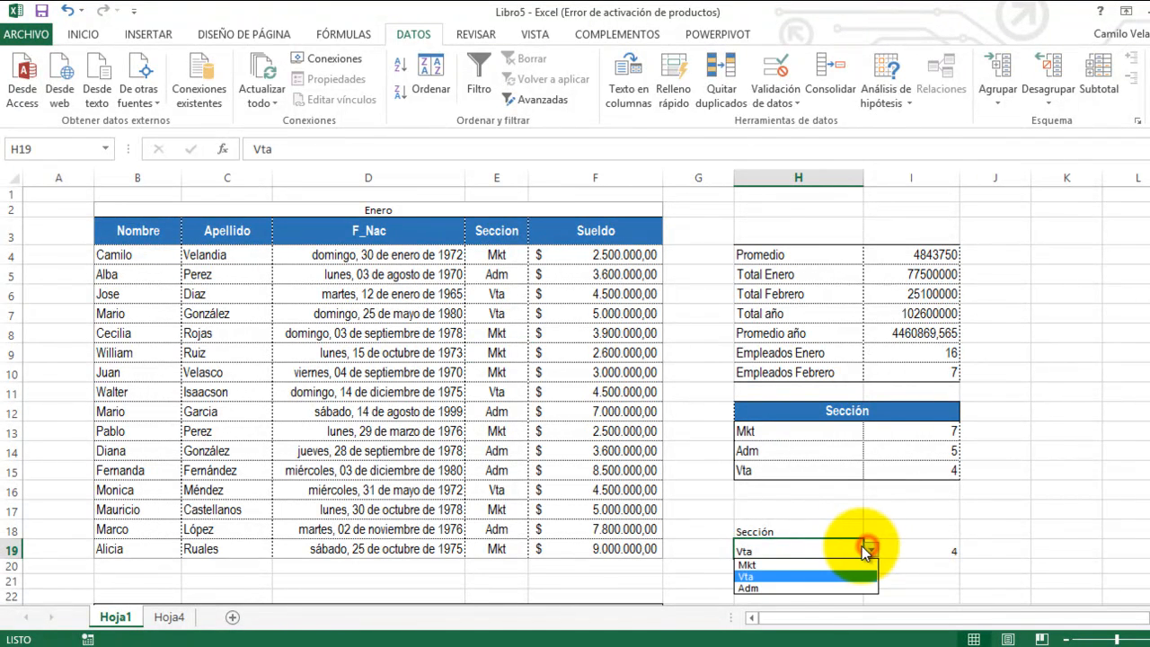
{"action": "left_click", "coordinate": [770, 573]}
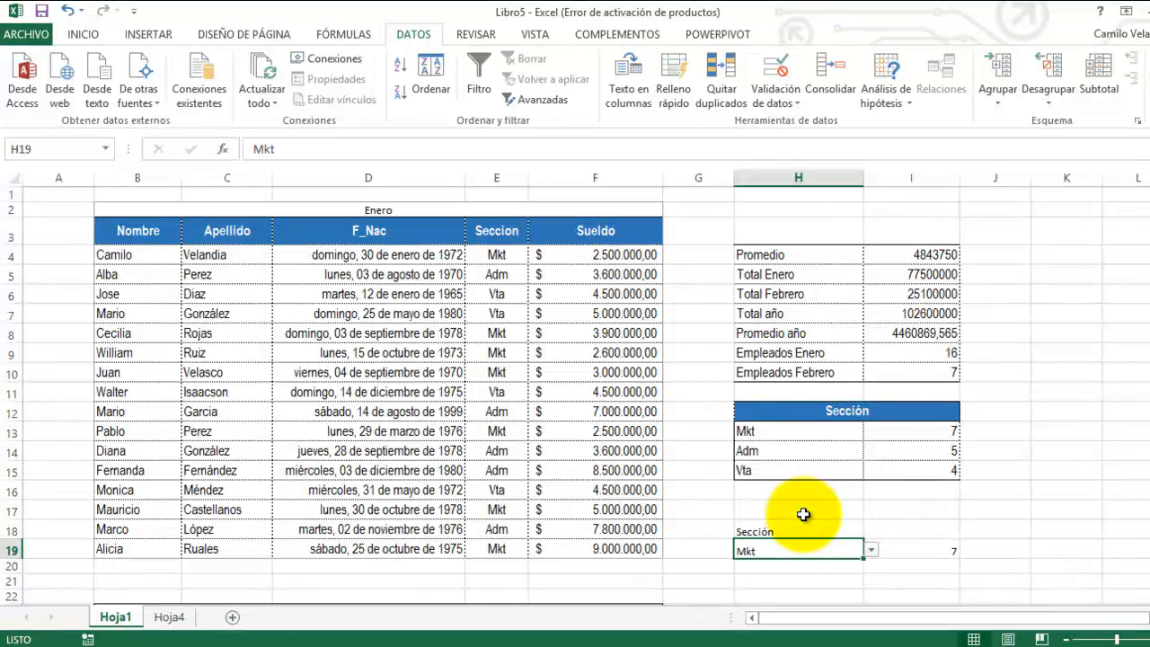
Step: Copy the formatting of the Vta row H15:I15 onto the section lookup row H19:I19
{"action": "left_click_drag", "start_coordinate": [748, 470], "coordinate": [910, 471]}
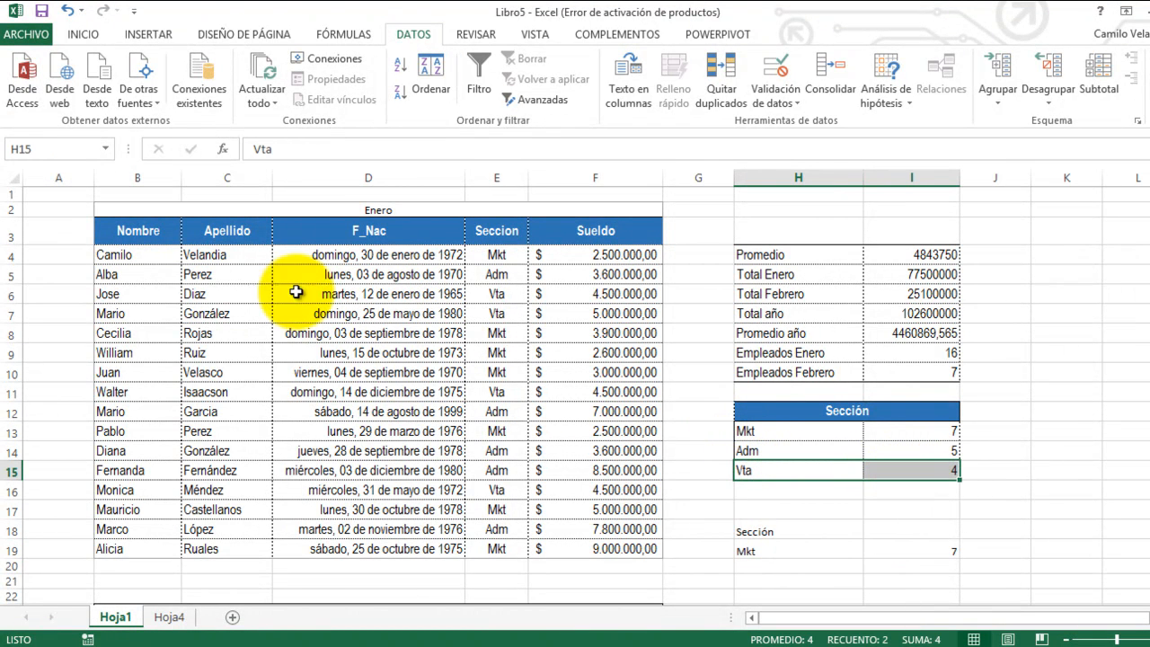
{"action": "left_click", "coordinate": [81, 36]}
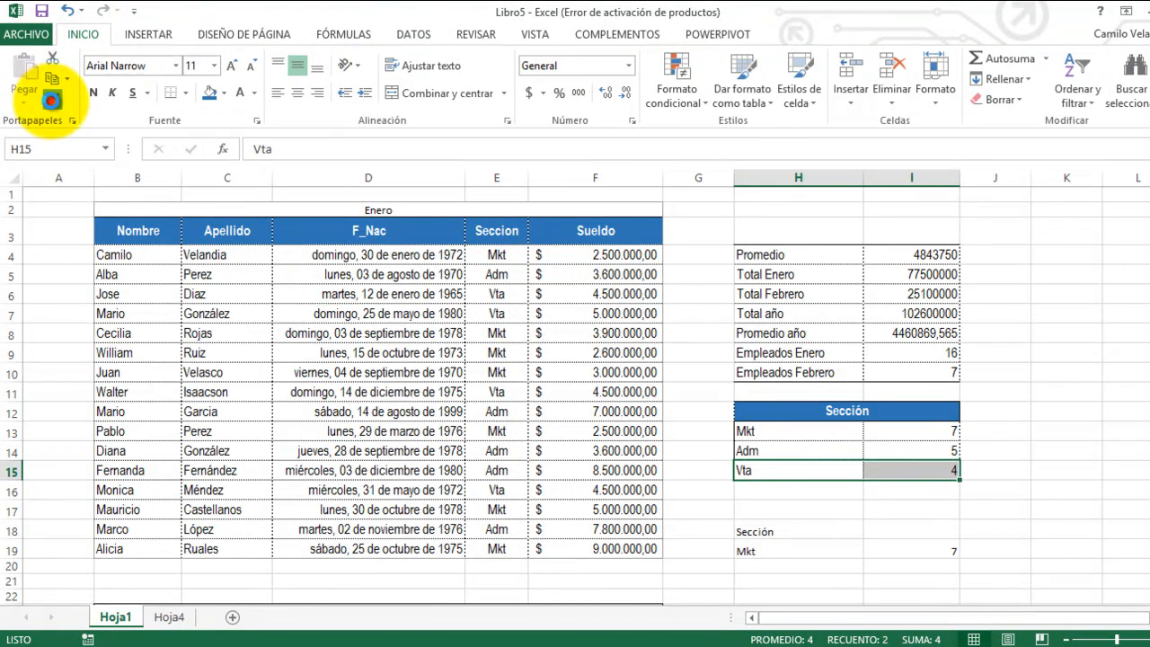
{"action": "left_click", "coordinate": [52, 99]}
{"action": "left_click_drag", "start_coordinate": [766, 547], "coordinate": [912, 549]}
Step: Copy the formatting of the merged Sección header in H12 onto H18:I18 and deselect the table
{"action": "left_click", "coordinate": [814, 409]}
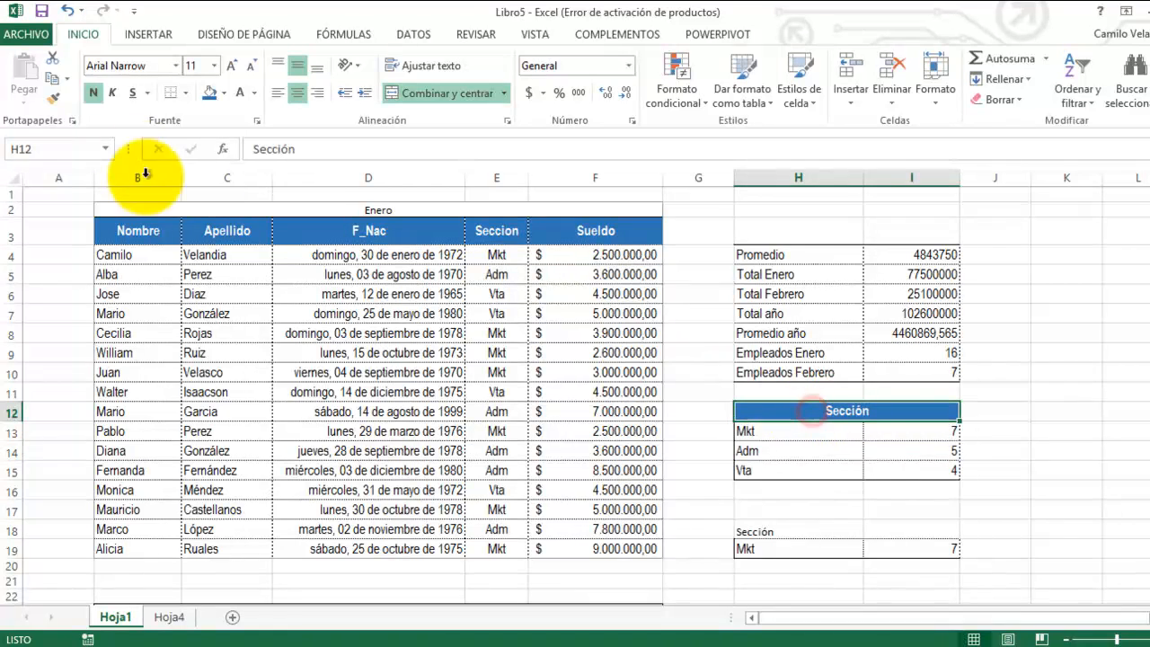
{"action": "left_click", "coordinate": [53, 94]}
{"action": "left_click_drag", "start_coordinate": [753, 529], "coordinate": [914, 536]}
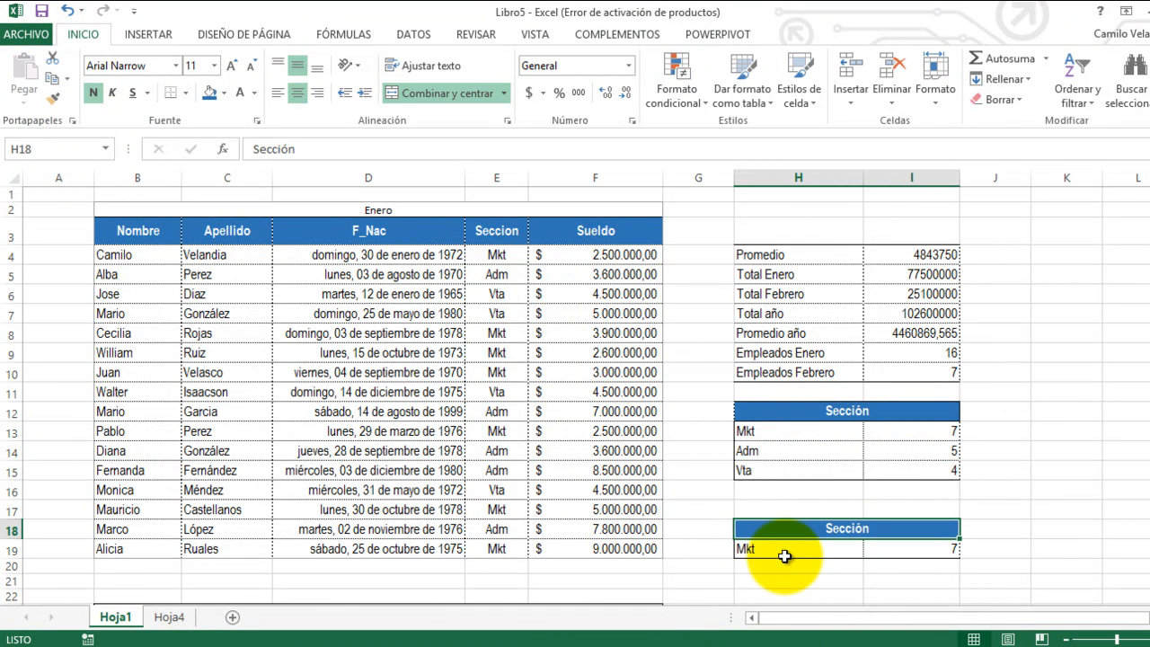
{"action": "left_click", "coordinate": [783, 556]}
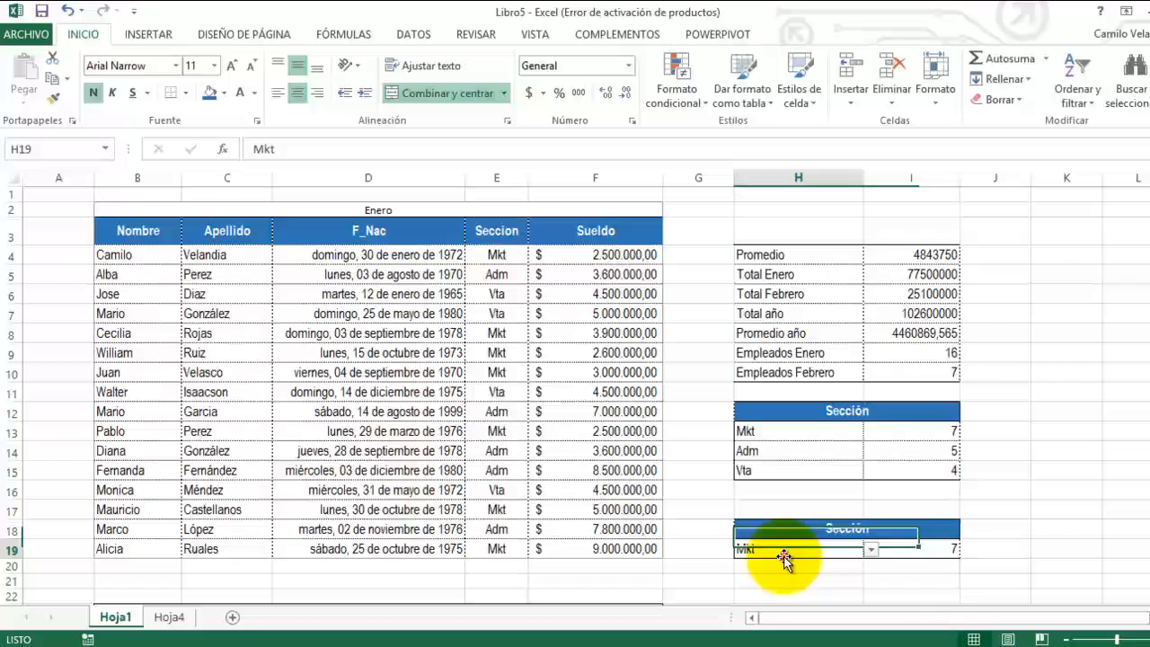
{"action": "left_click", "coordinate": [899, 567]}
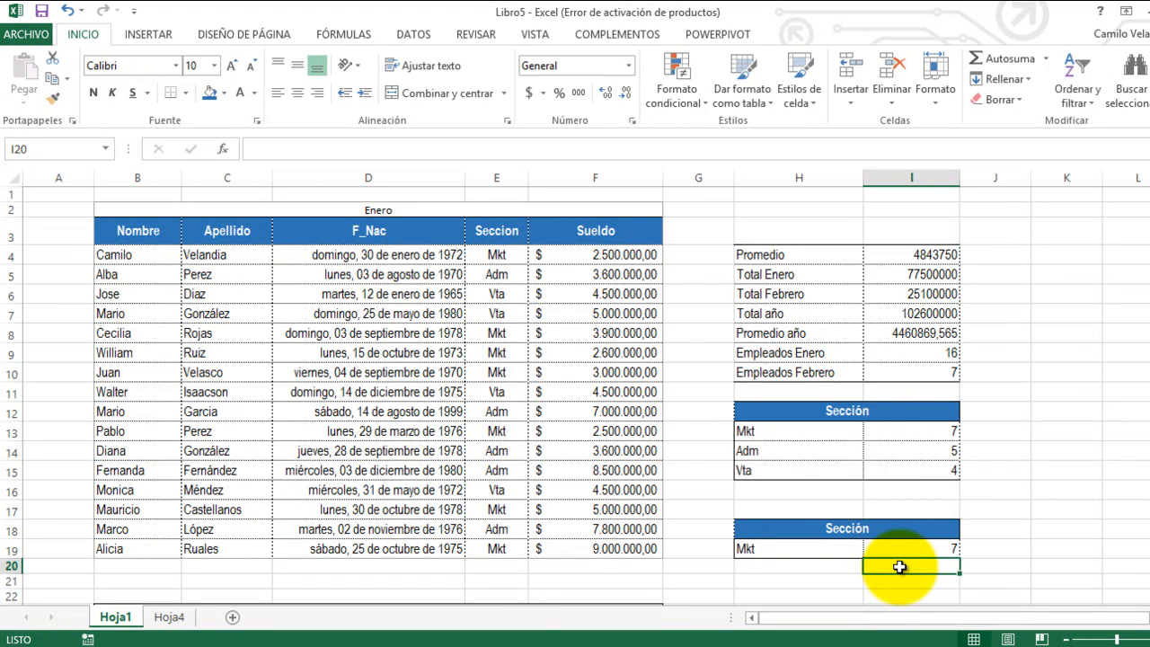
Step: Narrow the empty columns G and J on either side of the summary tables
{"action": "scroll", "coordinate": [693, 485], "scroll_direction": "down", "scroll_amount": 4}
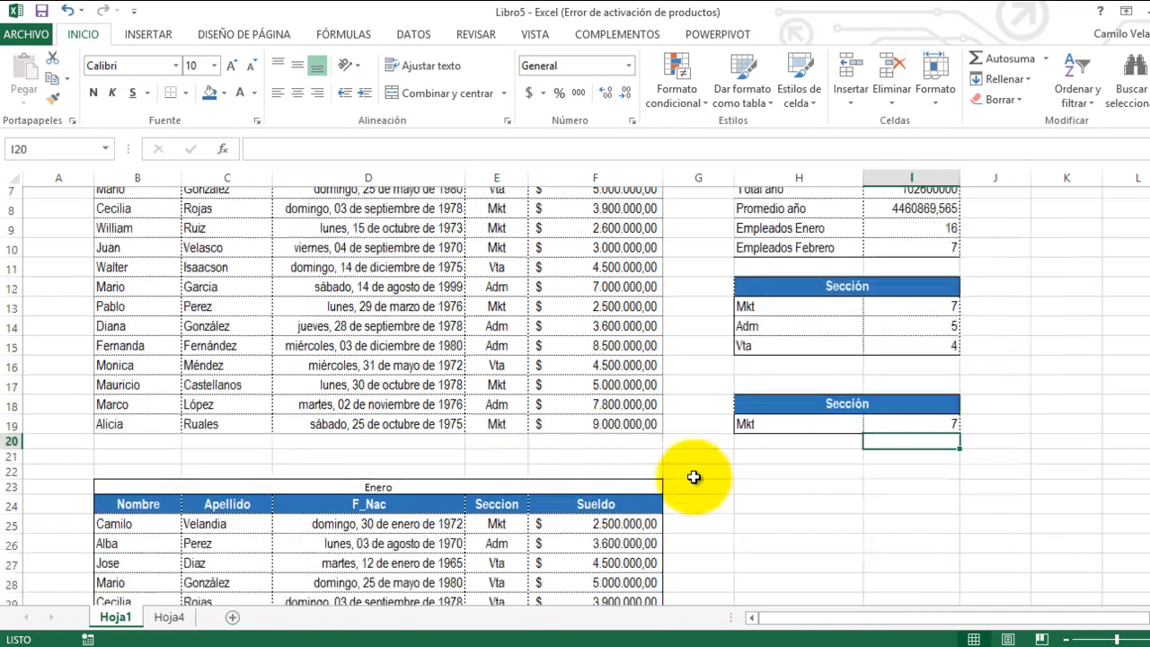
{"action": "scroll", "coordinate": [695, 478], "scroll_direction": "up", "scroll_amount": 4}
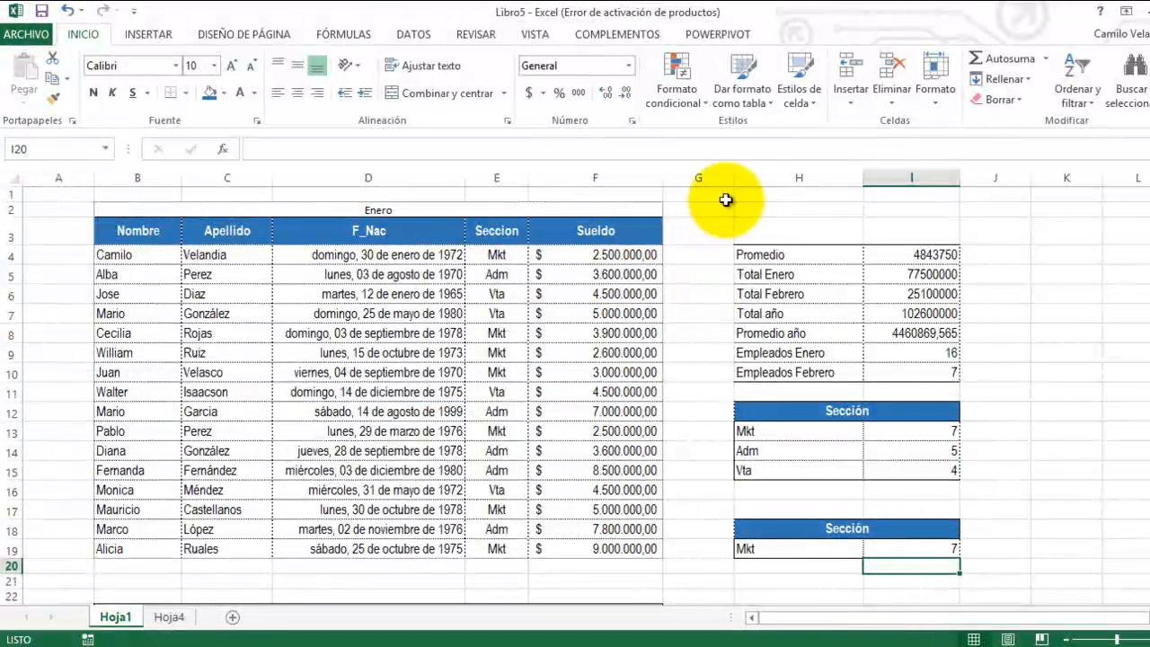
{"action": "left_click_drag", "start_coordinate": [732, 181], "coordinate": [673, 178]}
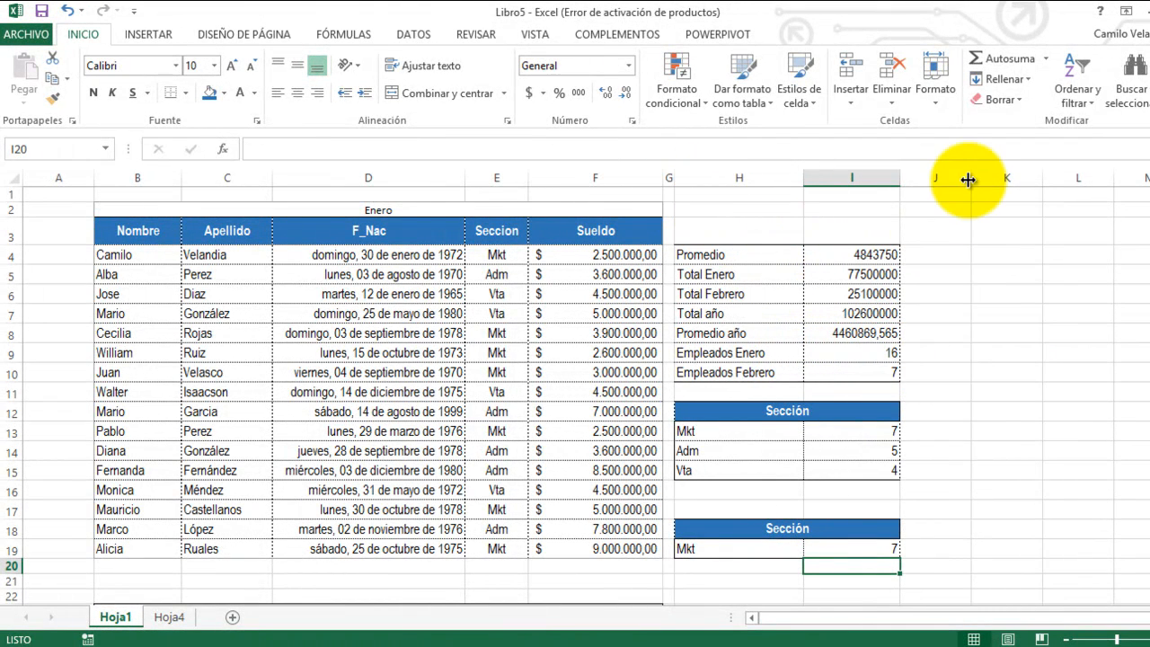
{"action": "left_click_drag", "start_coordinate": [971, 177], "coordinate": [917, 182]}
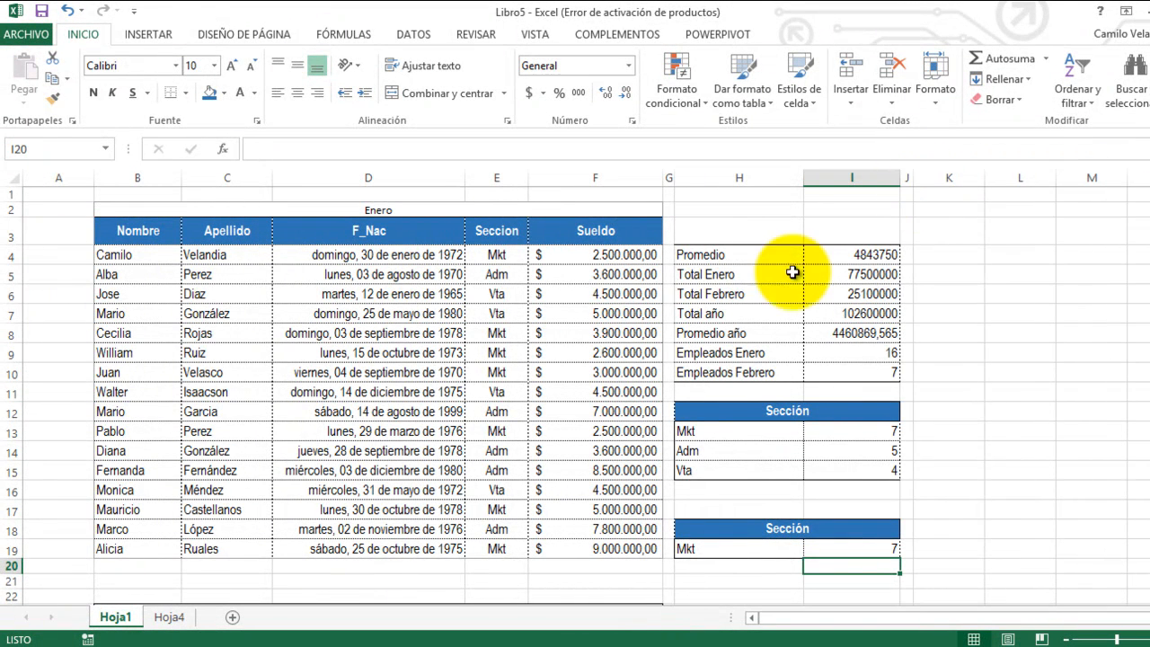
Step: Copy the summary table H4:I10 to K4 and widen column K to fit its labels
{"action": "left_click_drag", "start_coordinate": [713, 254], "coordinate": [864, 371]}
{"action": "key", "text": "ctrl+c"}
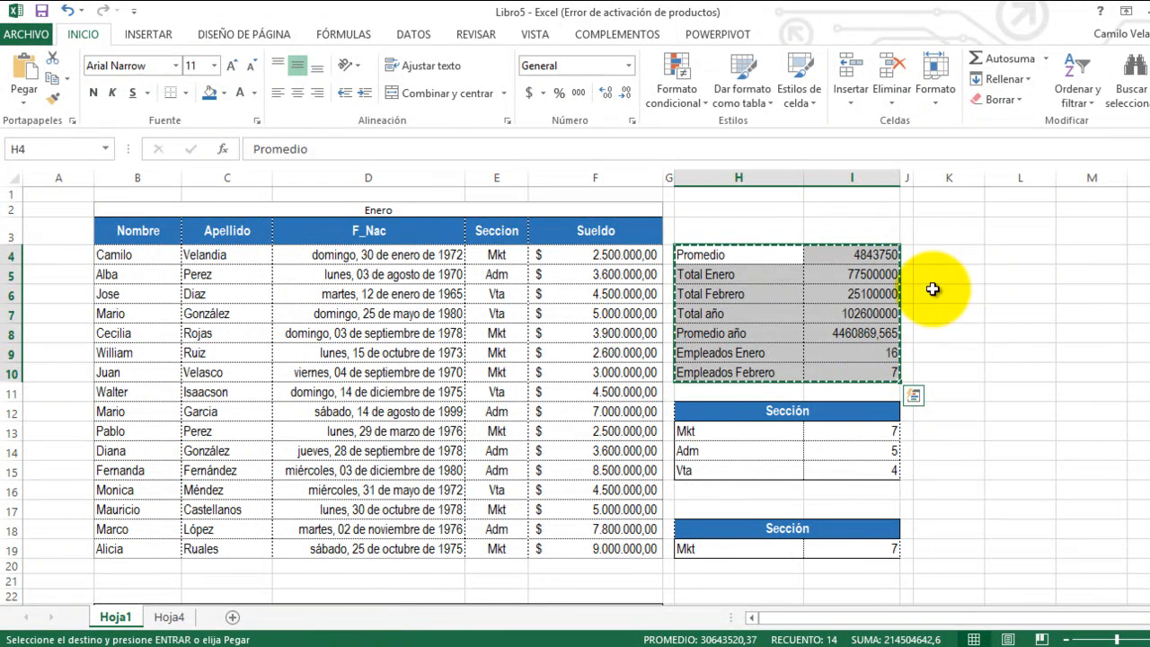
{"action": "left_click", "coordinate": [940, 256]}
{"action": "key", "text": "Return"}
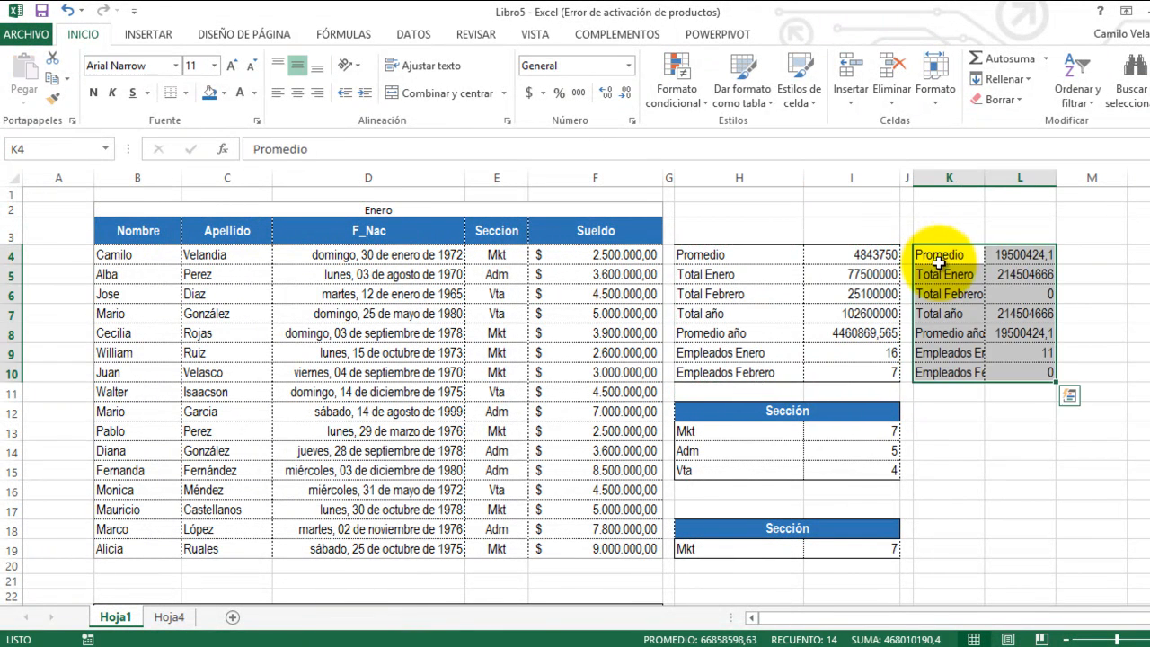
{"action": "left_click_drag", "start_coordinate": [986, 179], "coordinate": [1023, 181]}
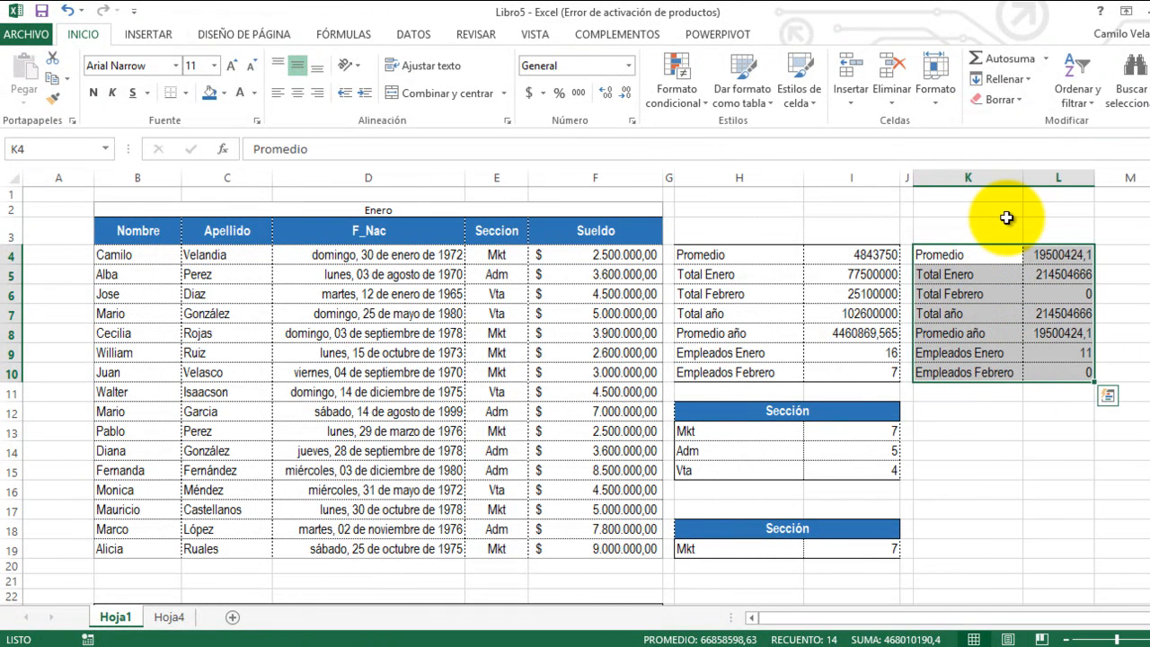
{"action": "left_click", "coordinate": [1079, 255]}
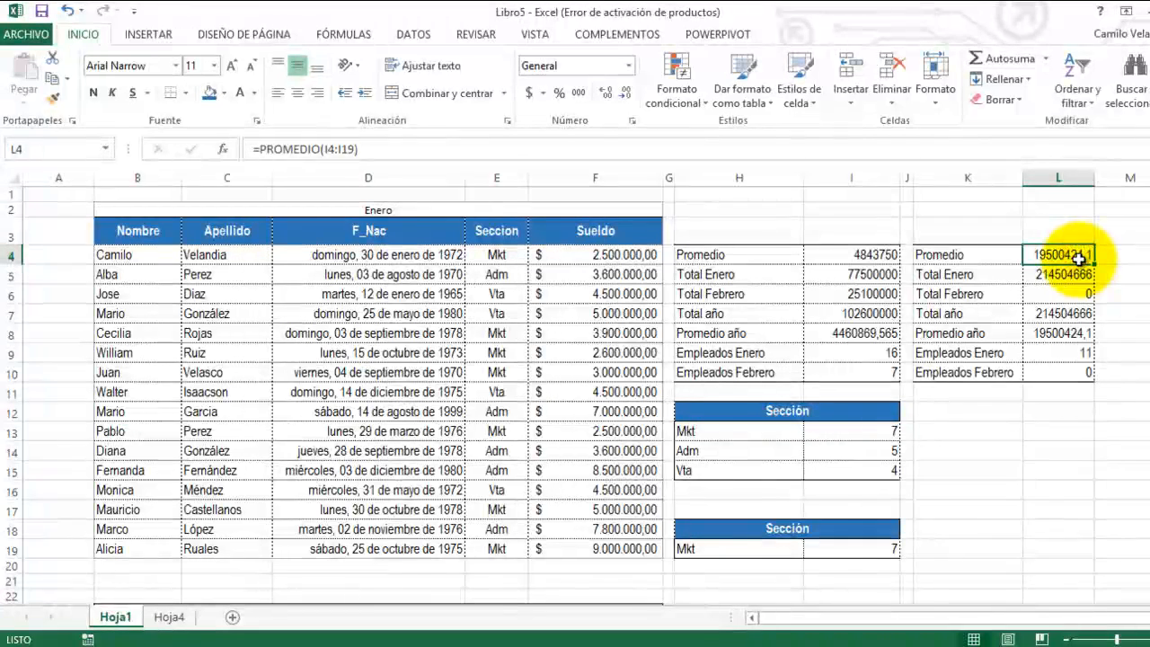
Step: Apply the Contabilidad currency format to the amounts in I4:I8 and L4:L8
{"action": "left_click", "coordinate": [857, 256]}
{"action": "left_click_drag", "start_coordinate": [856, 256], "coordinate": [865, 325]}
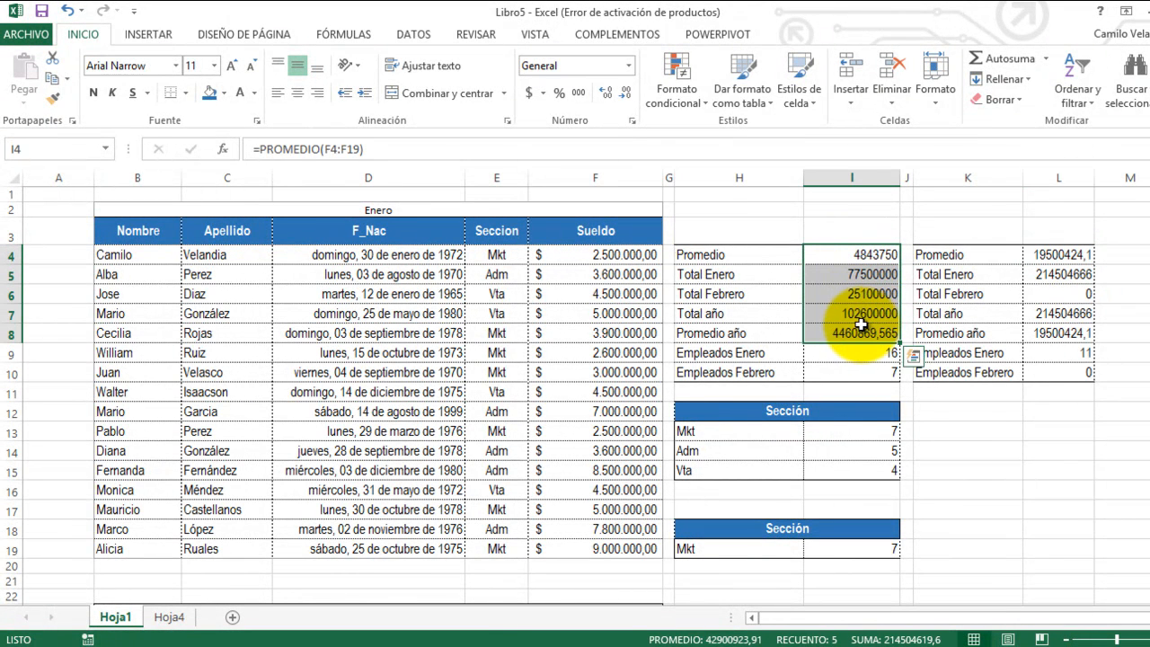
{"action": "left_click", "coordinate": [528, 92]}
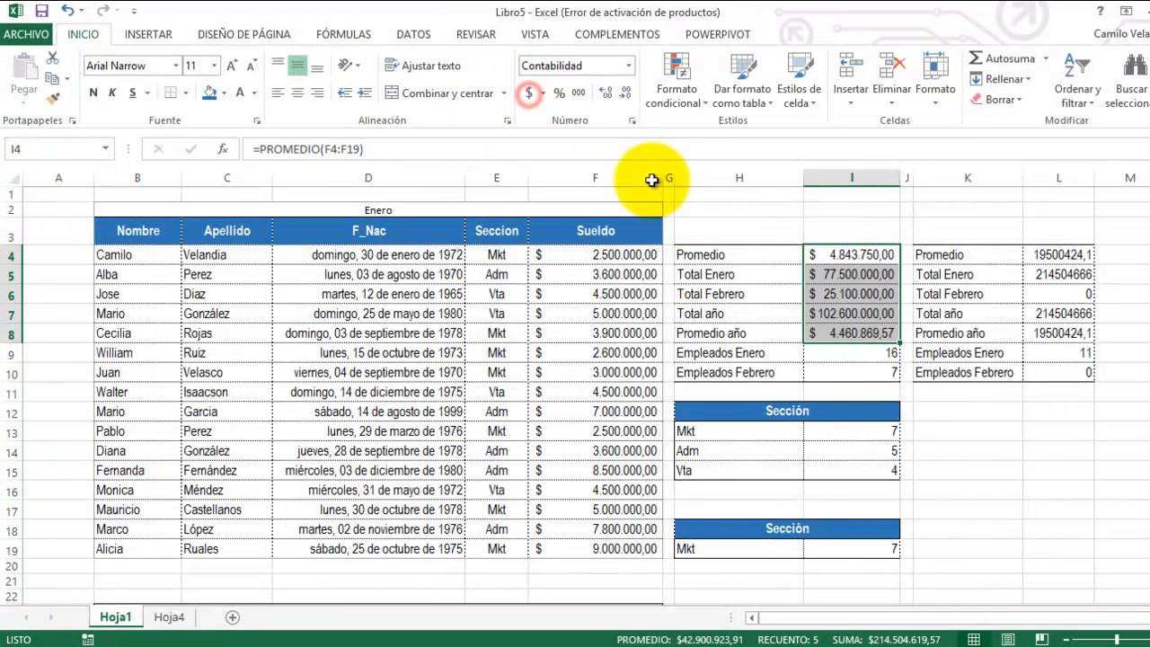
{"action": "left_click_drag", "start_coordinate": [1053, 255], "coordinate": [1050, 333]}
{"action": "left_click", "coordinate": [532, 93]}
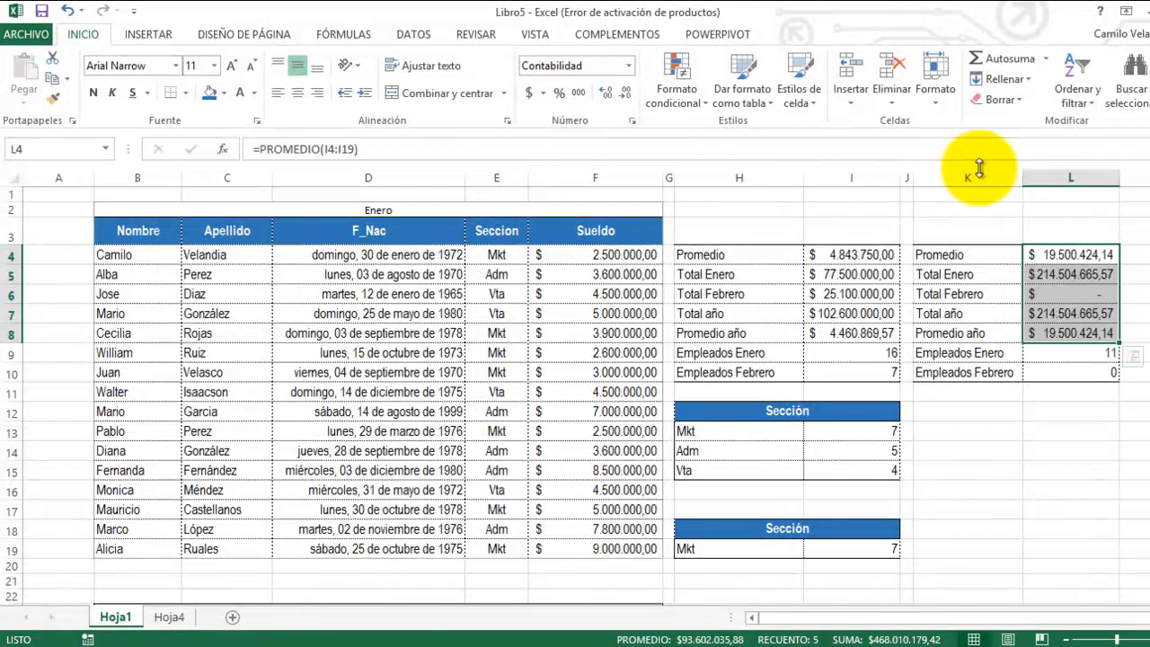
Step: Move the range of the PROMEDIO formula in L4 to the salaries F4:F19
{"action": "left_click", "coordinate": [1066, 255]}
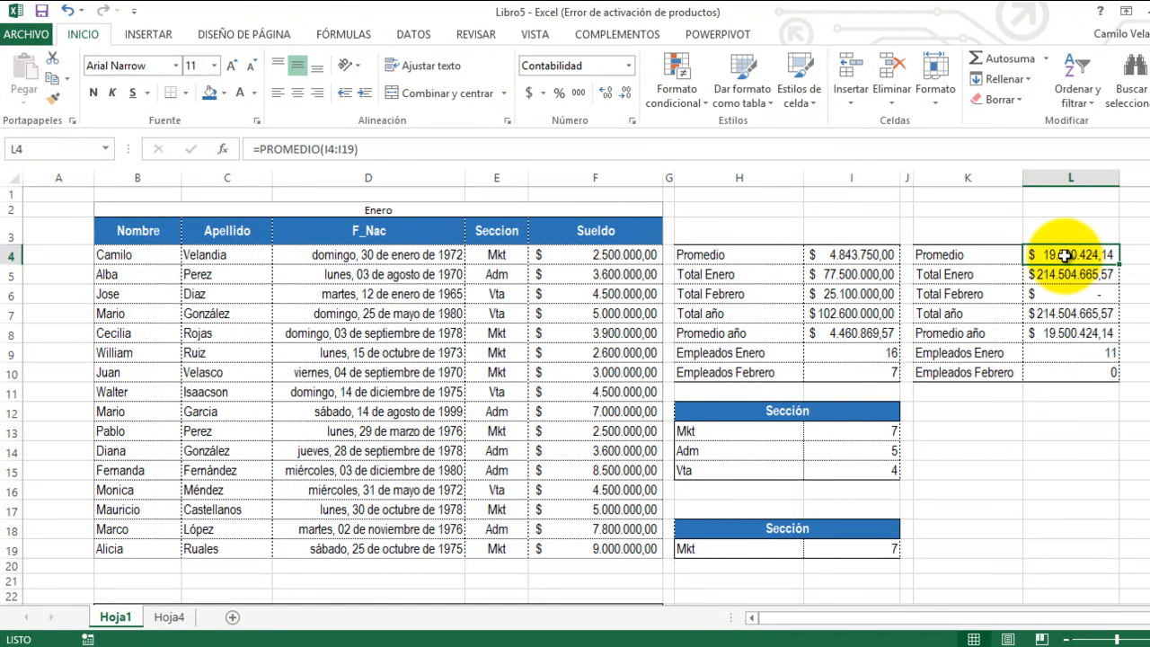
{"action": "double_click", "coordinate": [1064, 255]}
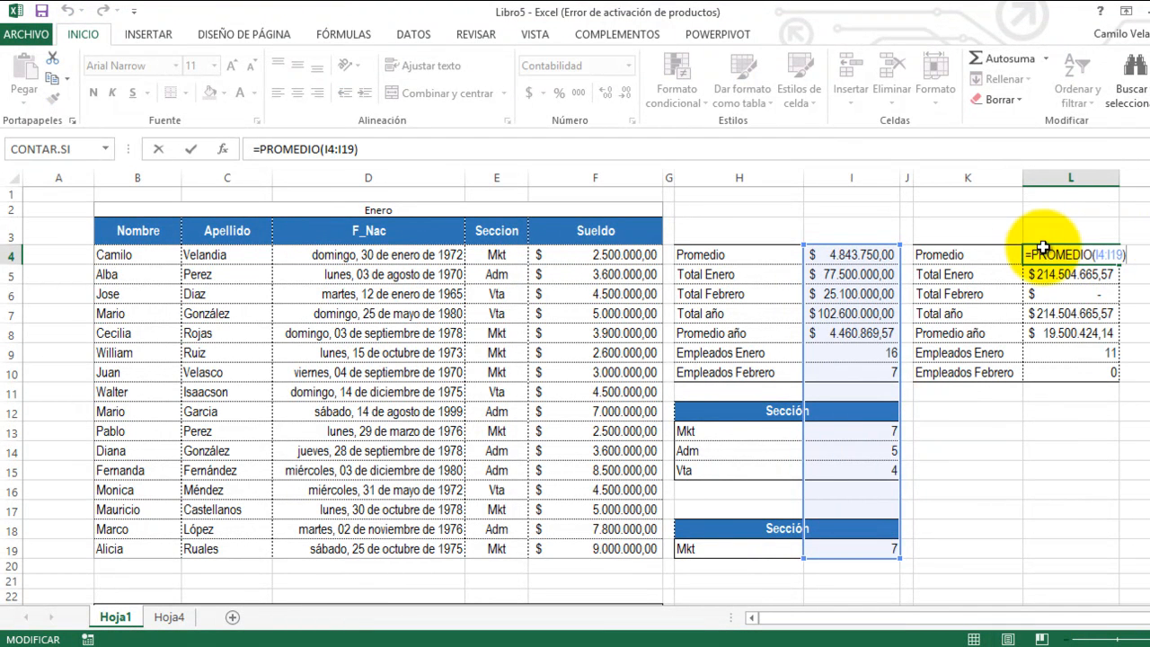
{"action": "left_click_drag", "start_coordinate": [902, 272], "coordinate": [651, 281]}
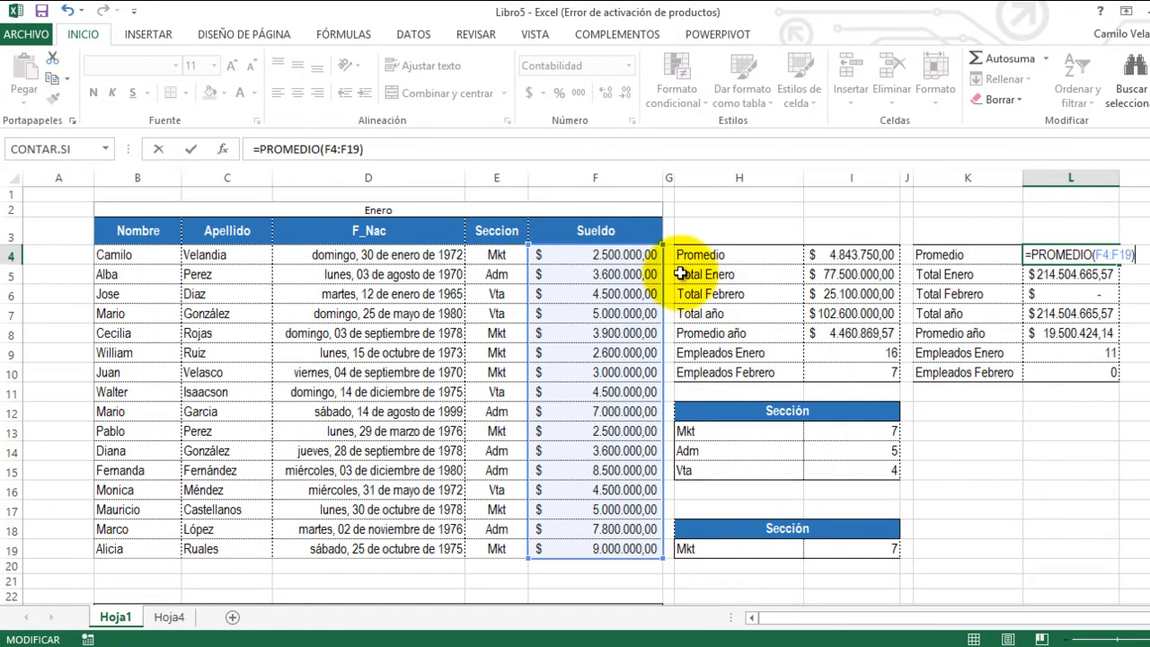
{"action": "key", "text": "Return"}
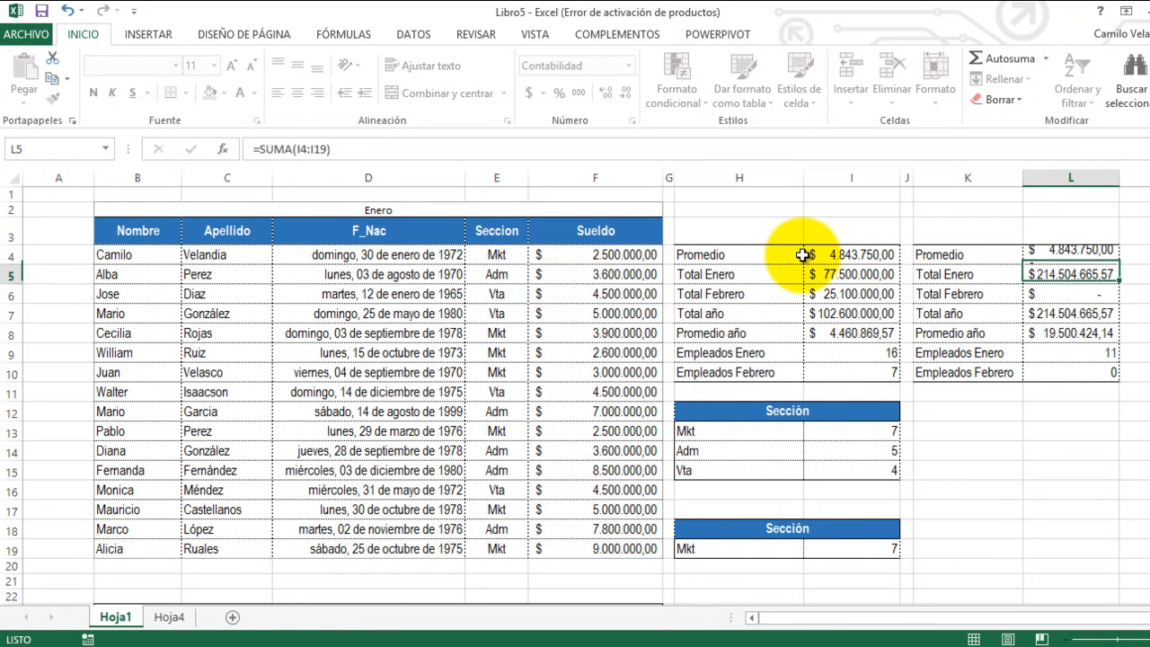
Step: Examine which salary ranges the formulas in I4 to I8 of the original summary table refer to
{"action": "left_click", "coordinate": [860, 255]}
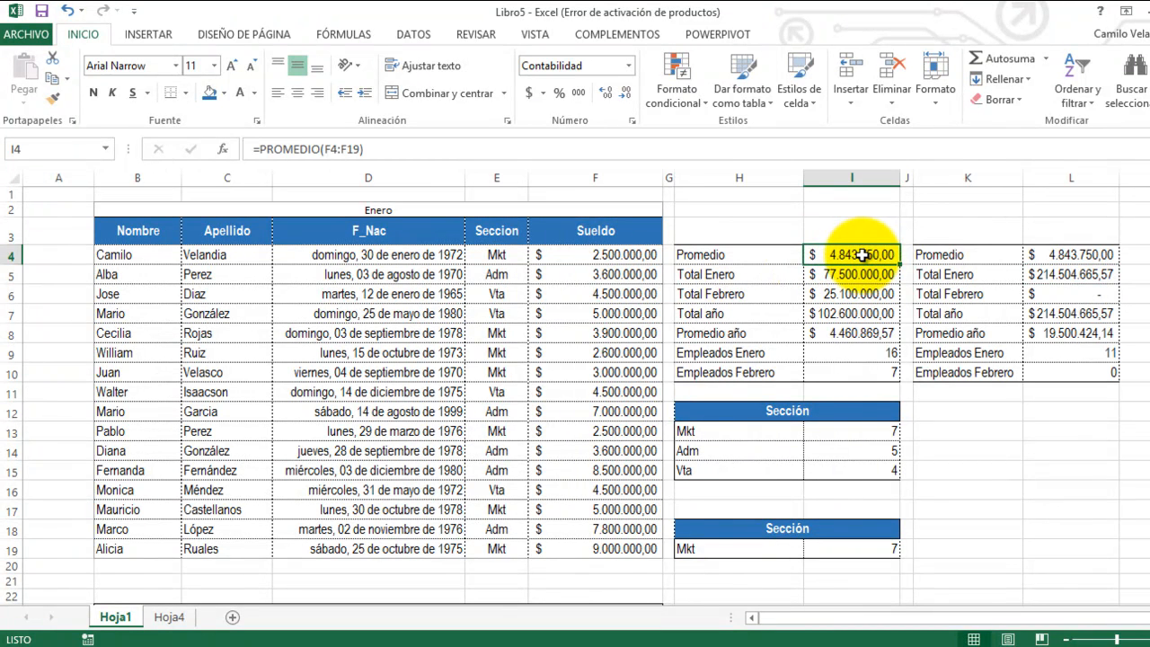
{"action": "double_click", "coordinate": [863, 255]}
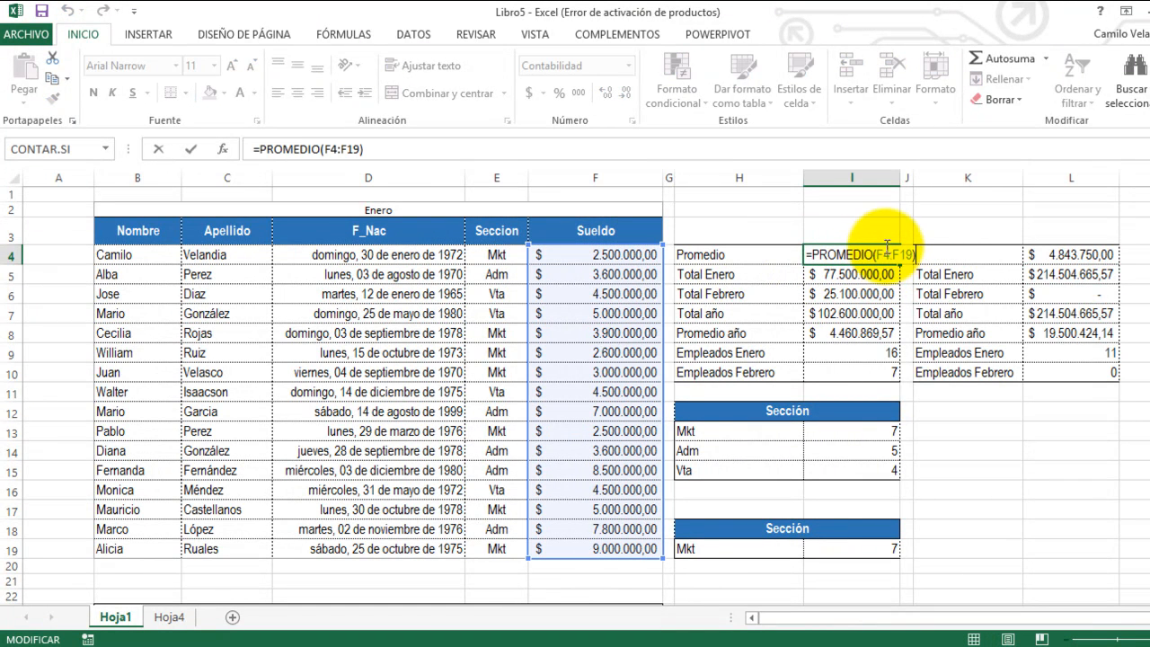
{"action": "key", "text": "Return"}
{"action": "double_click", "coordinate": [855, 274]}
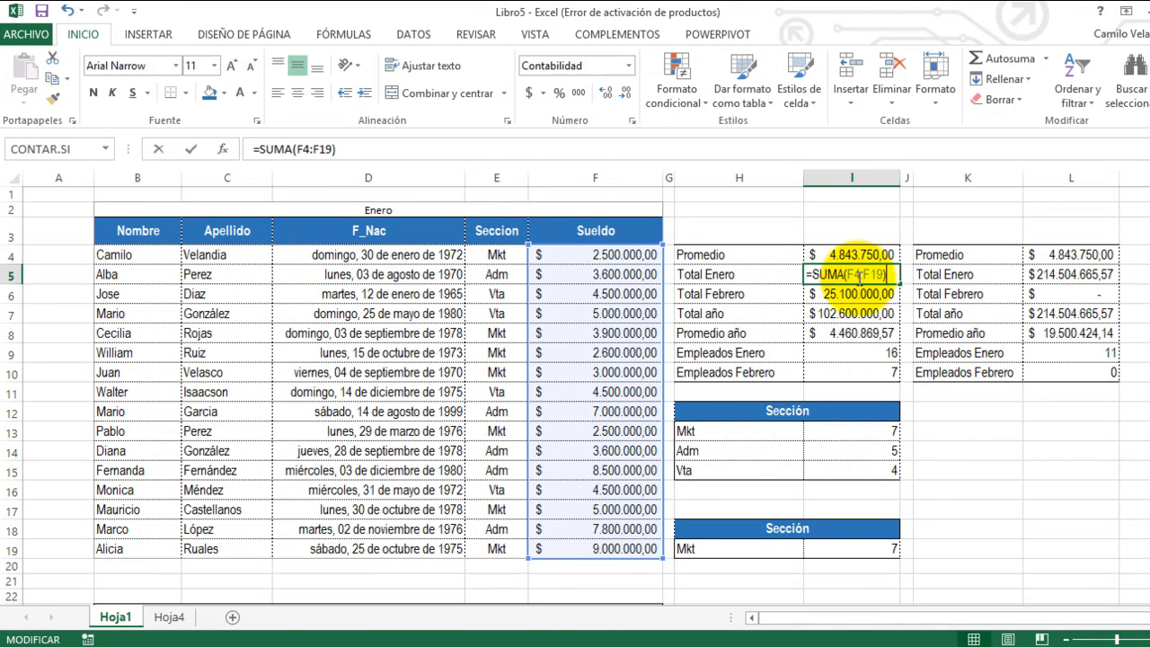
{"action": "key", "text": "Escape"}
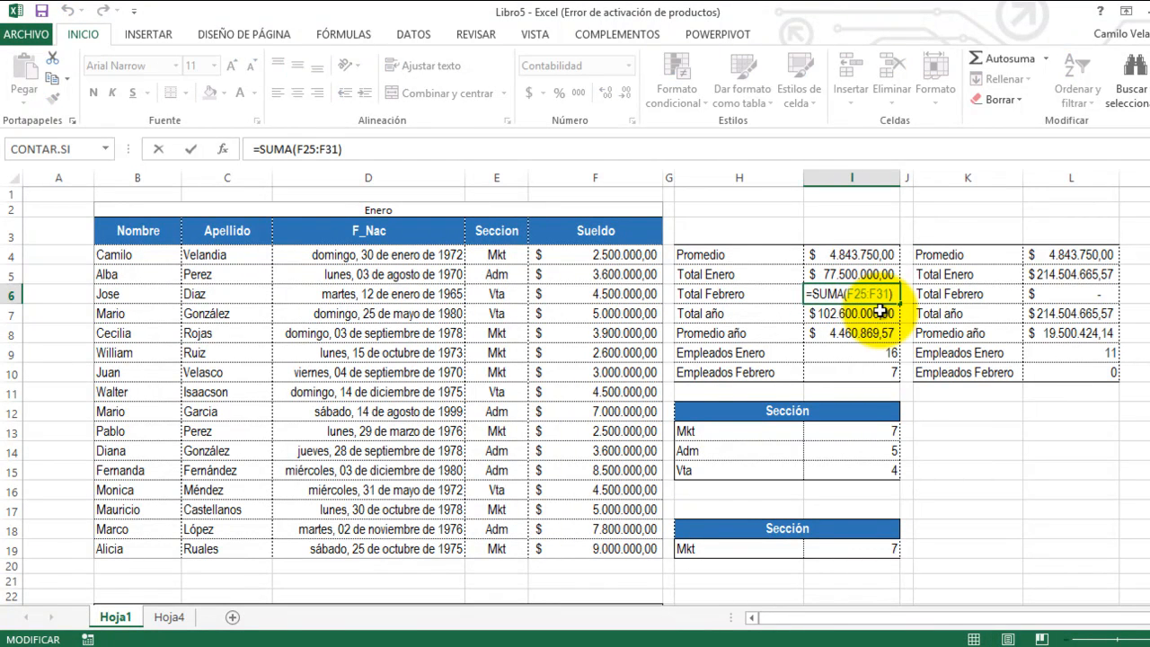
{"action": "key", "text": "Escape"}
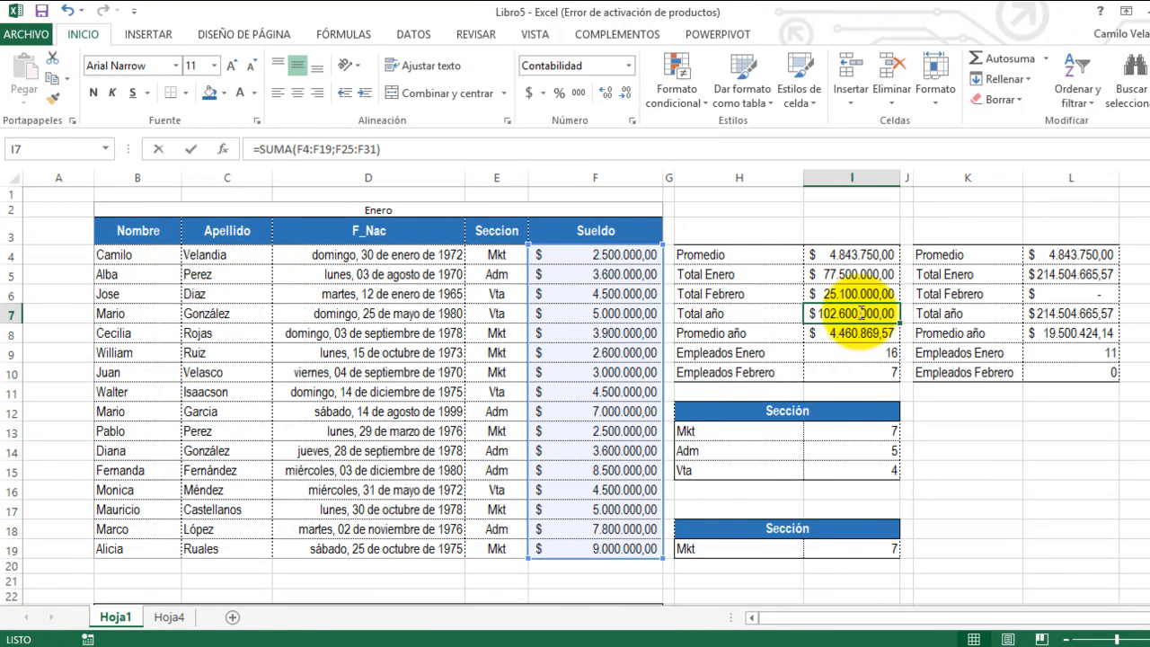
{"action": "double_click", "coordinate": [860, 313]}
{"action": "scroll", "coordinate": [791, 328], "scroll_direction": "down", "scroll_amount": 6}
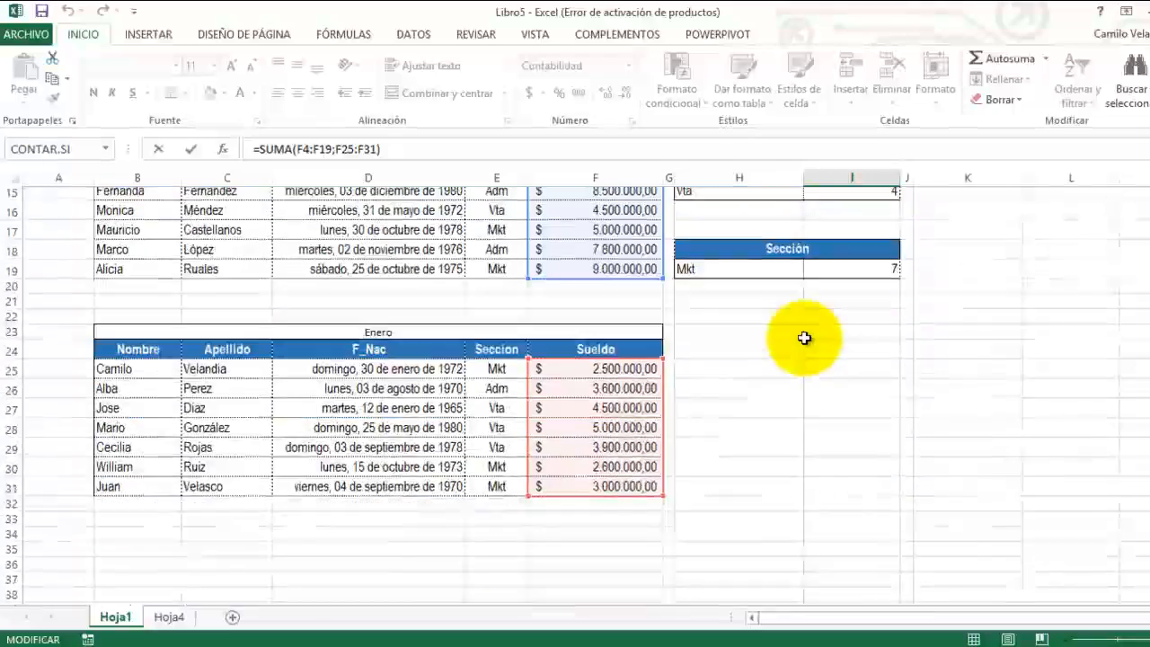
{"action": "scroll", "coordinate": [802, 338], "scroll_direction": "up", "scroll_amount": 6}
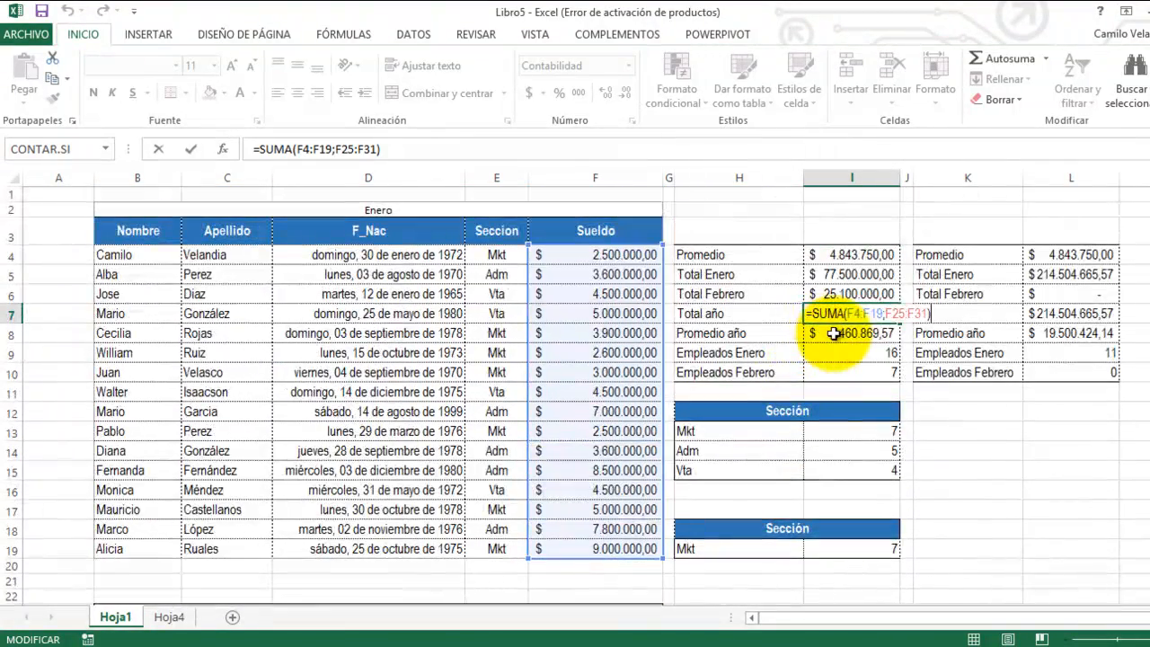
{"action": "key", "text": "ctrl+Return"}
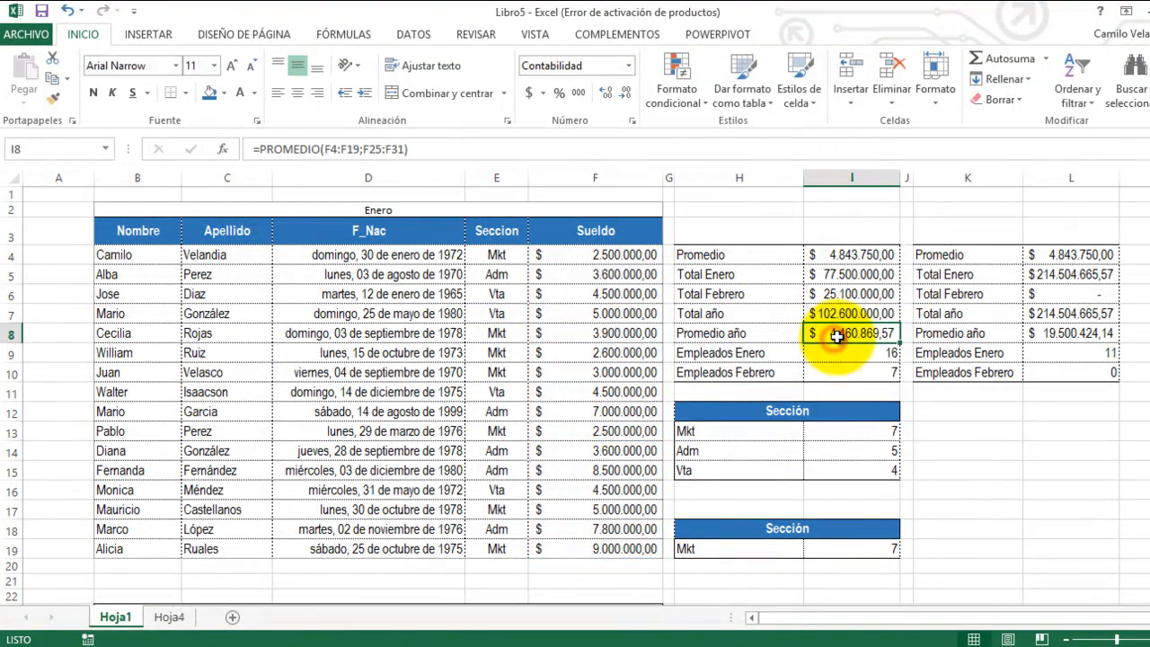
{"action": "double_click", "coordinate": [837, 336]}
{"action": "scroll", "coordinate": [800, 331], "scroll_direction": "down", "scroll_amount": 2}
{"action": "scroll", "coordinate": [801, 331], "scroll_direction": "down", "scroll_amount": 4}
{"action": "scroll", "coordinate": [801, 331], "scroll_direction": "up", "scroll_amount": 5}
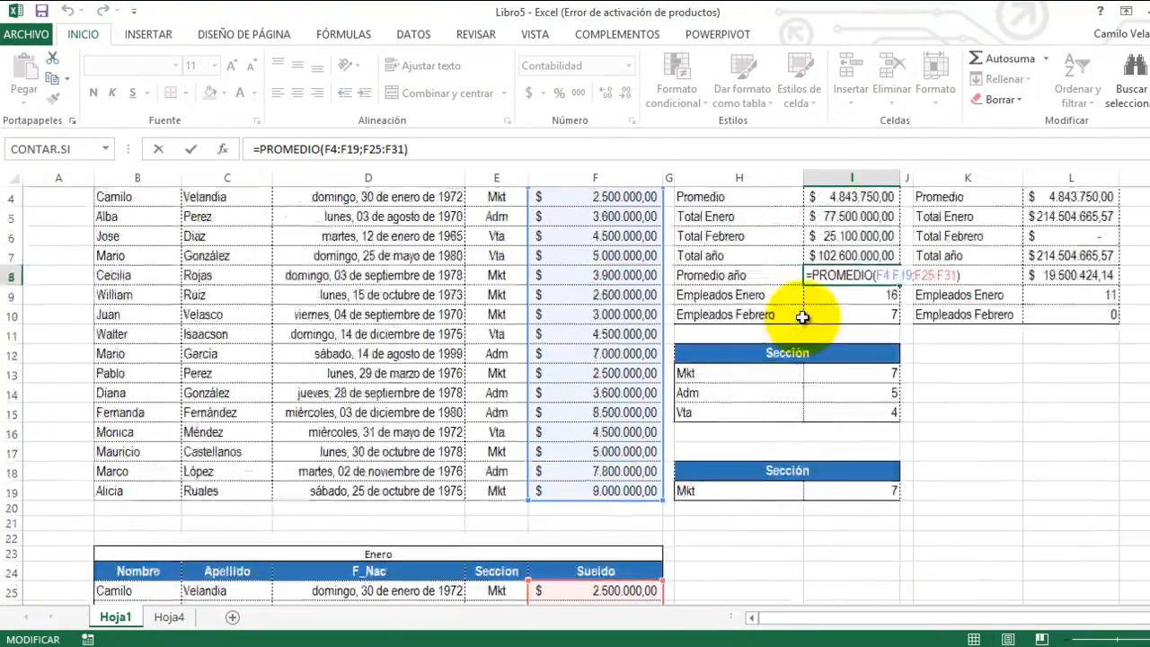
{"action": "scroll", "coordinate": [803, 318], "scroll_direction": "up", "scroll_amount": 1}
{"action": "key", "text": "Escape"}
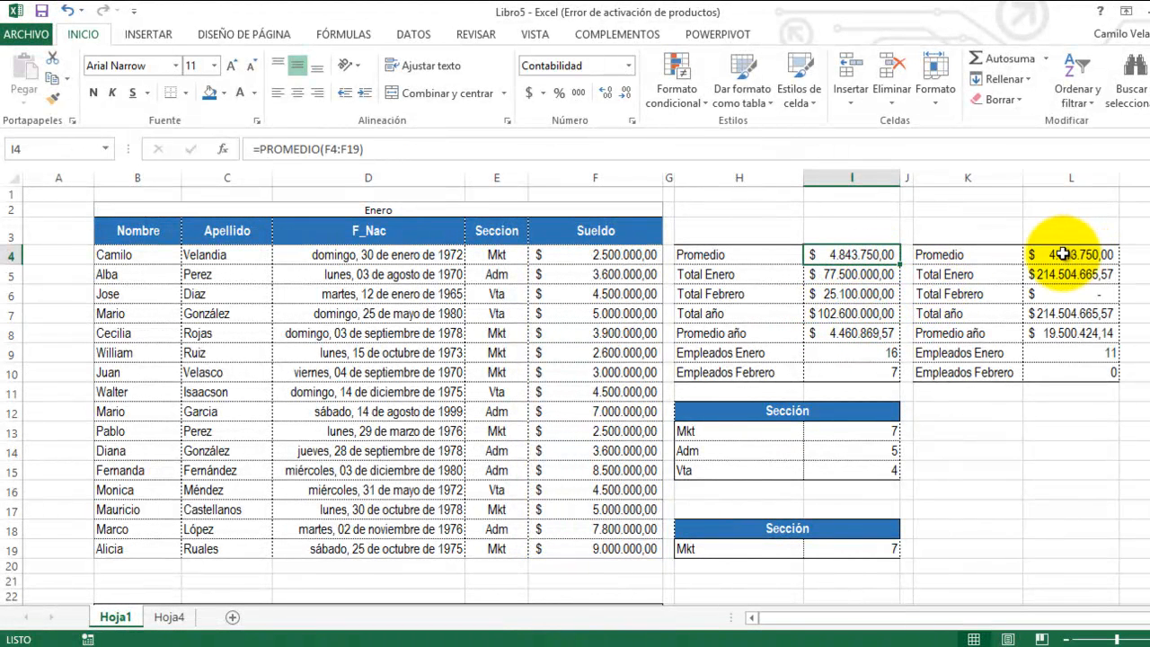
Step: Clear the formulas from L4:L10 of the copied summary table
{"action": "left_click_drag", "start_coordinate": [1063, 254], "coordinate": [1062, 364]}
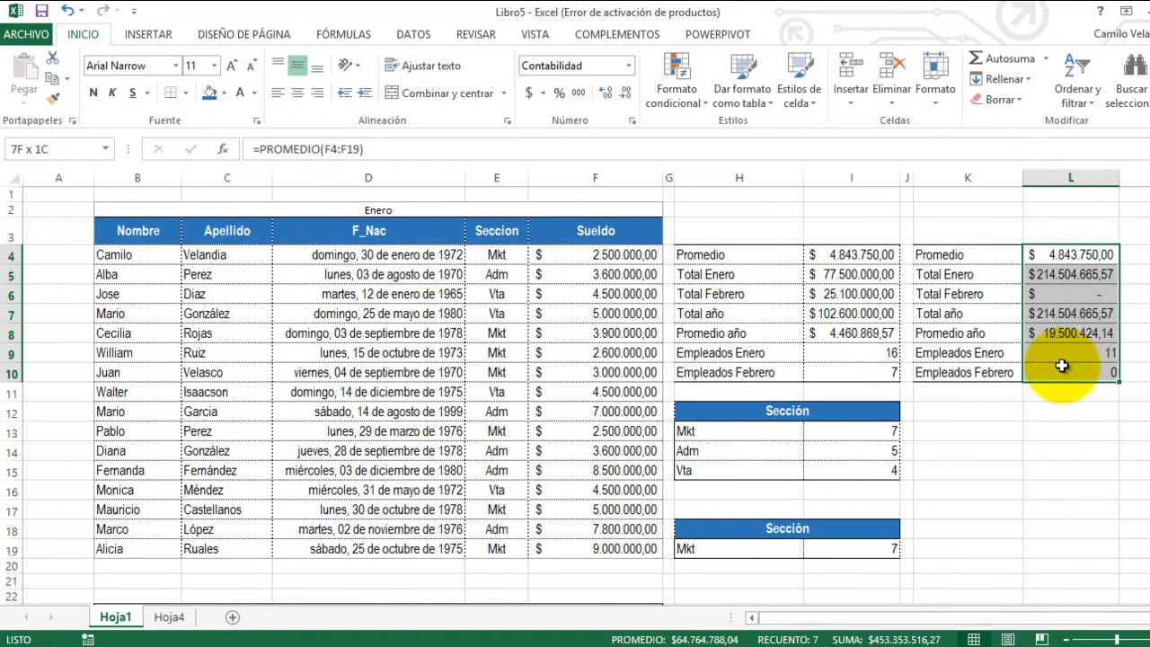
{"action": "key", "text": "Delete"}
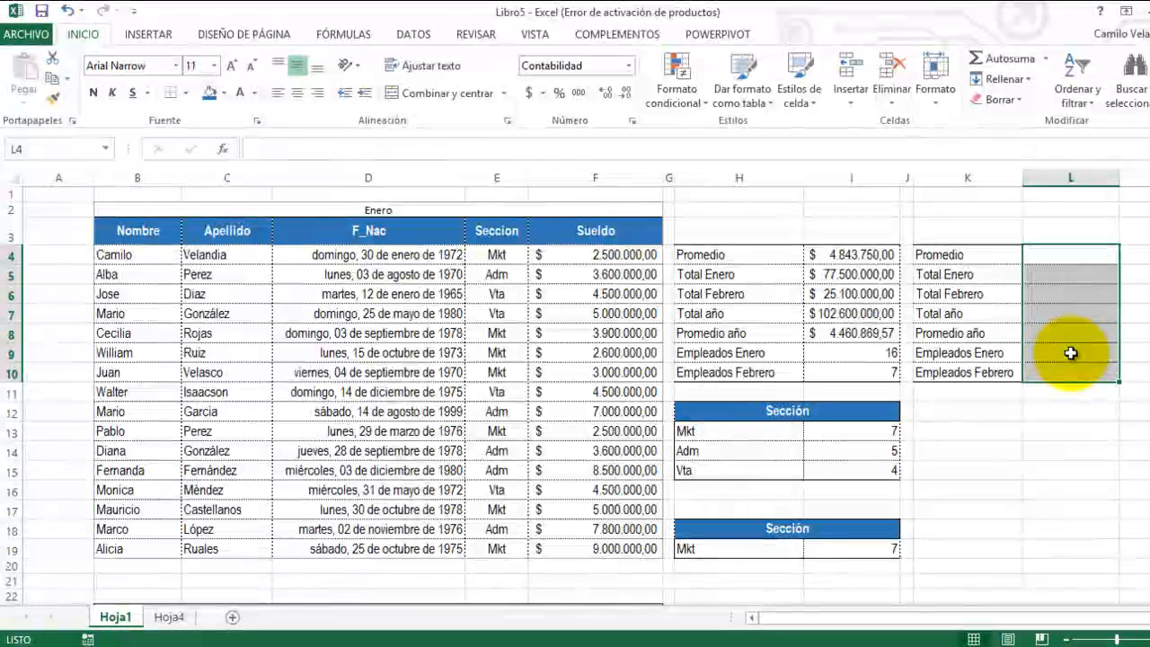
Step: Name the salary range F4:F19 sueldoEnero
{"action": "left_click_drag", "start_coordinate": [575, 256], "coordinate": [591, 548]}
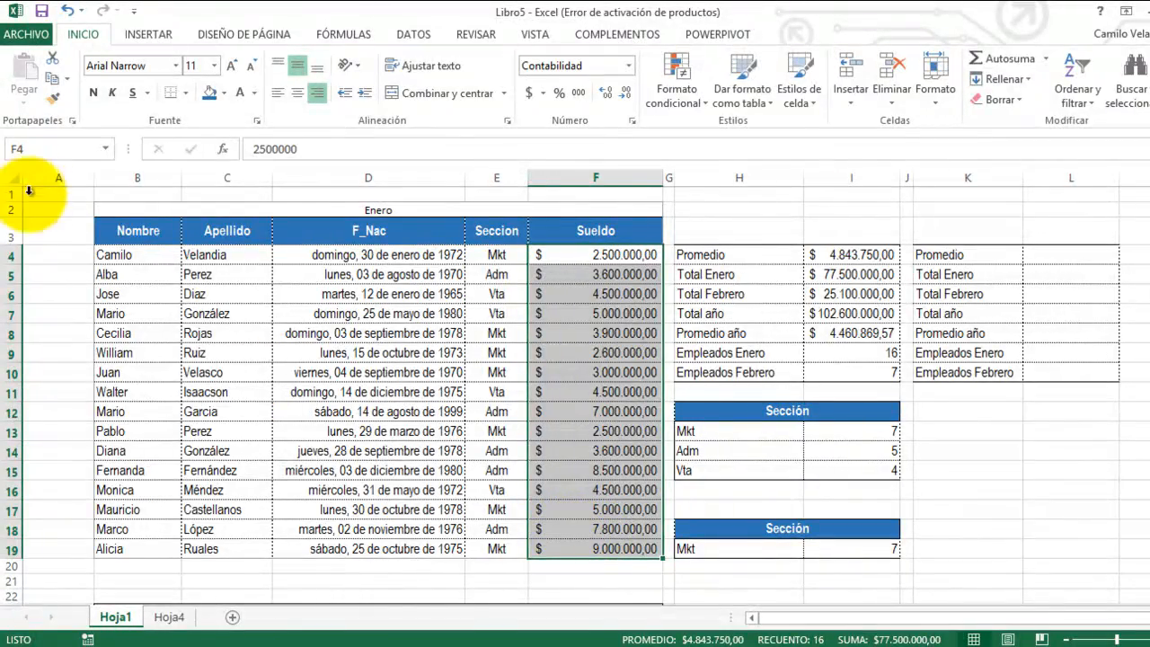
{"action": "left_click", "coordinate": [38, 151]}
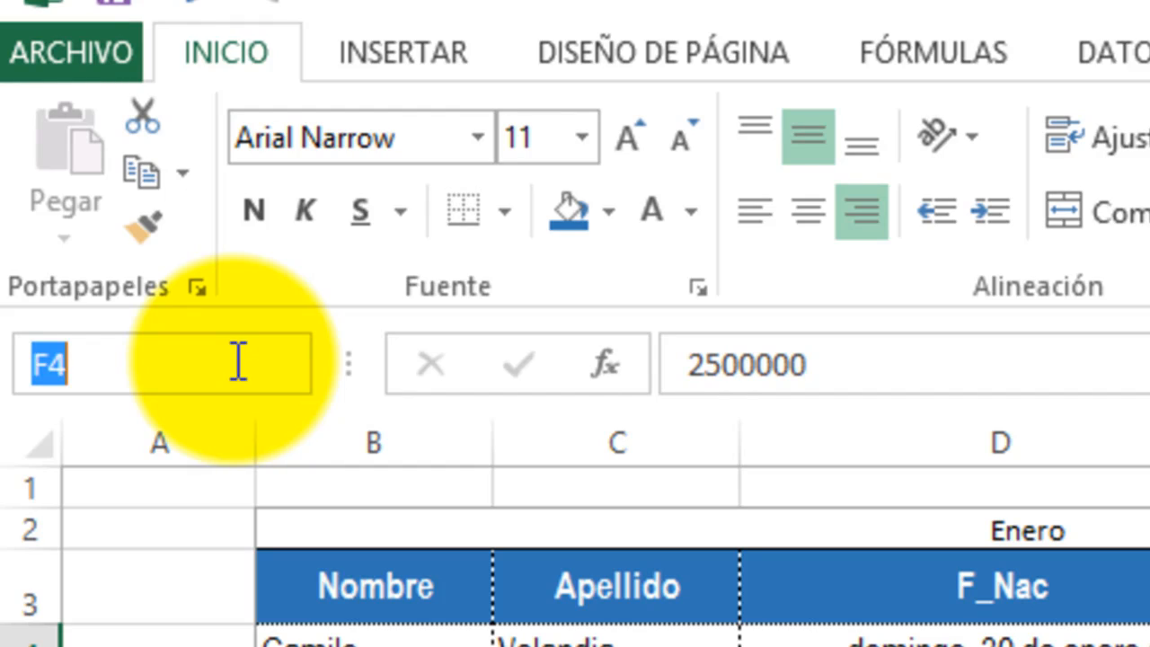
{"action": "type", "text": "sueldoEnero"}
{"action": "key", "text": "Return"}
Step: Name the second table's salary range F25:F31 SueldoFebrero
{"action": "scroll", "coordinate": [494, 485], "scroll_direction": "down", "scroll_amount": 5}
{"action": "left_click", "coordinate": [557, 357]}
{"action": "left_click_drag", "start_coordinate": [558, 362], "coordinate": [564, 477]}
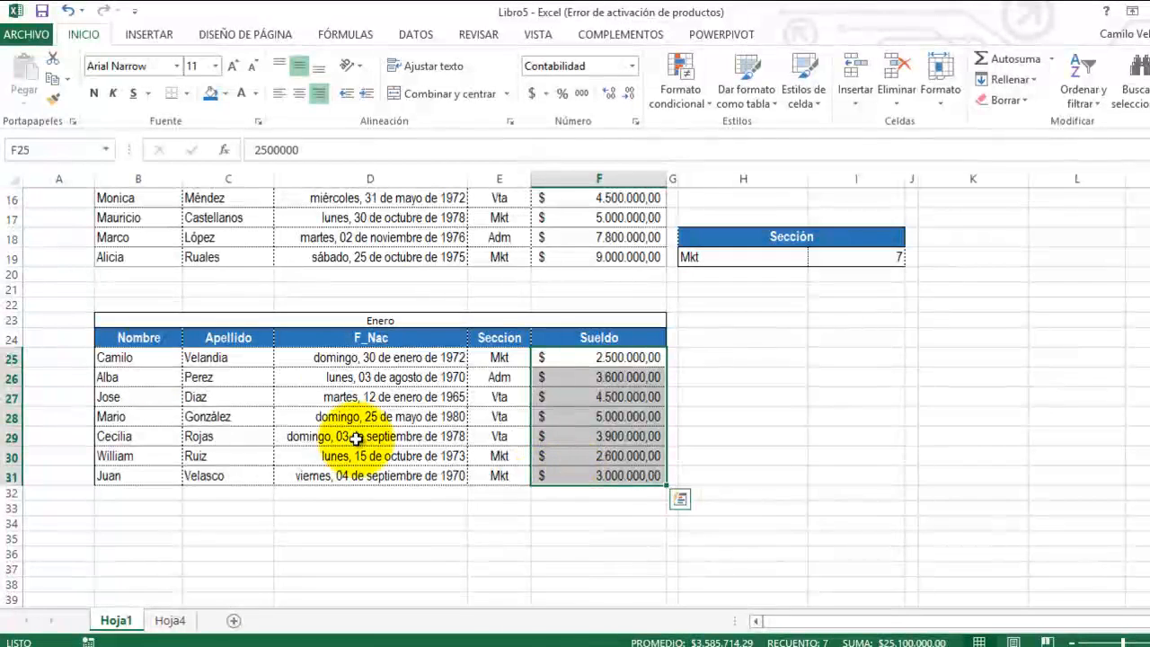
{"action": "left_click", "coordinate": [49, 150]}
{"action": "type", "text": "SueldoFebrero"}
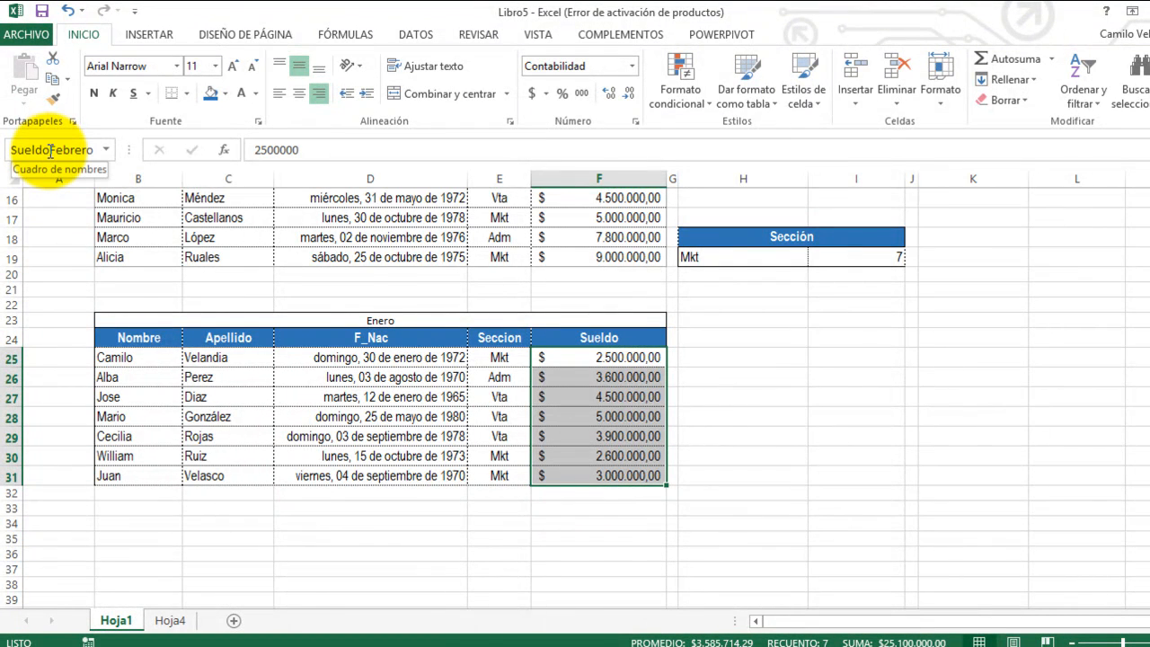
{"action": "key", "text": "Return"}
Step: Name the combined salary ranges F4:F19 and F25:F31 SueldoAcumulado
{"action": "scroll", "coordinate": [495, 256], "scroll_direction": "up", "scroll_amount": 5}
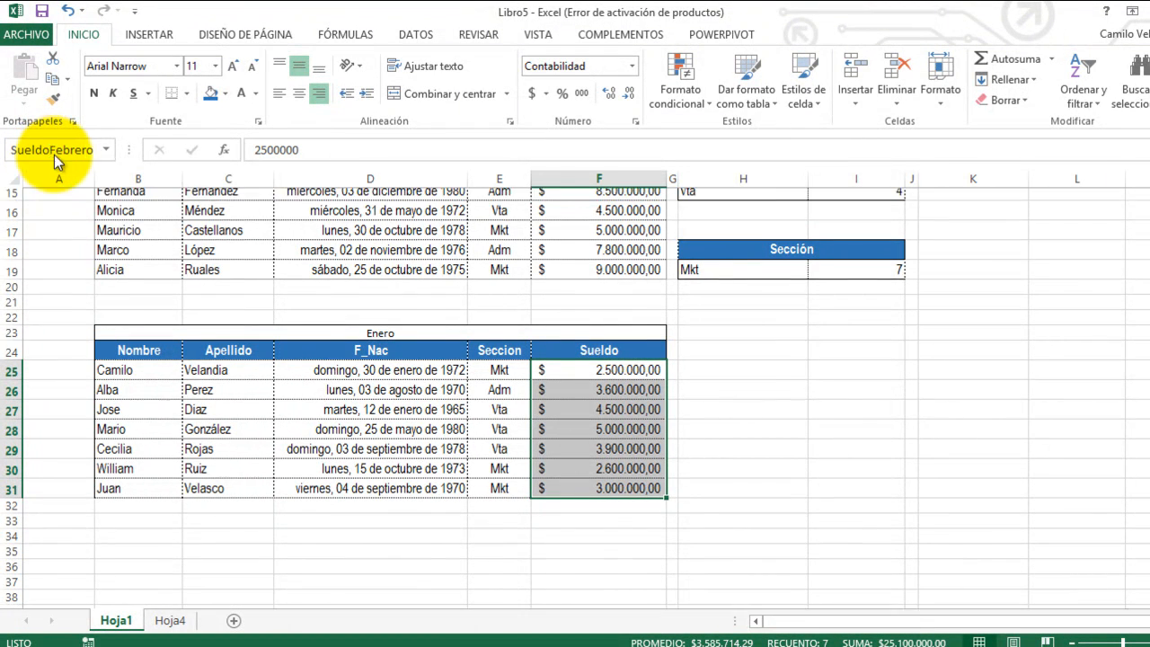
{"action": "left_click_drag", "start_coordinate": [572, 256], "coordinate": [590, 546]}
{"action": "scroll", "coordinate": [576, 521], "scroll_direction": "down", "scroll_amount": 3}
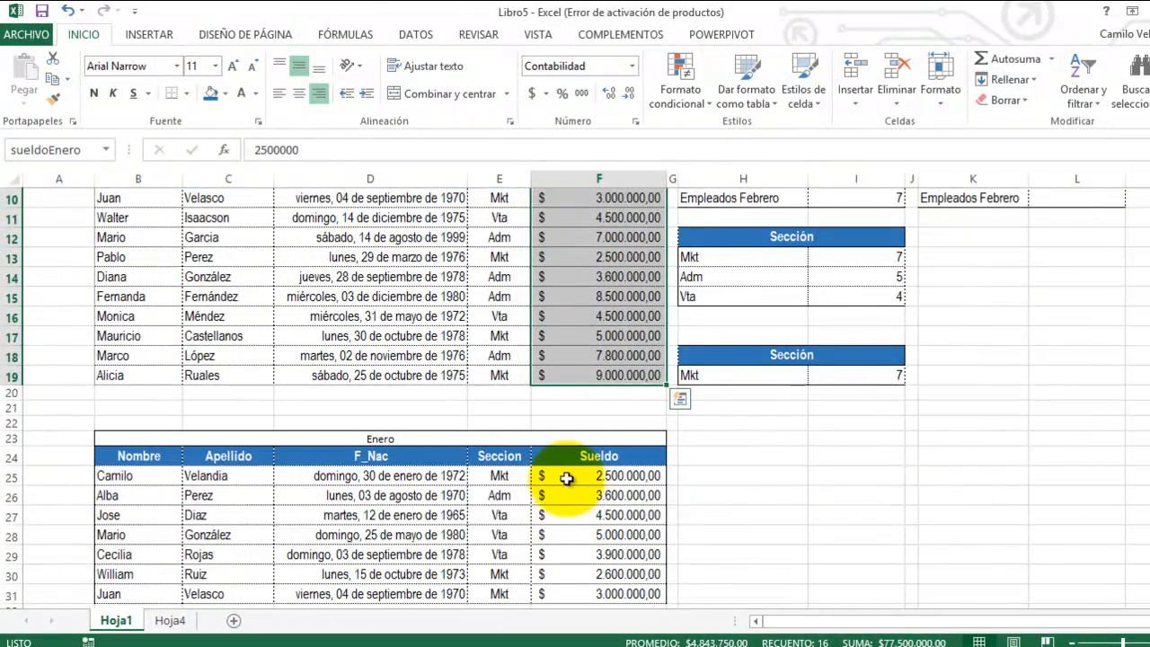
{"action": "left_click_drag", "start_coordinate": [569, 476], "coordinate": [584, 594]}
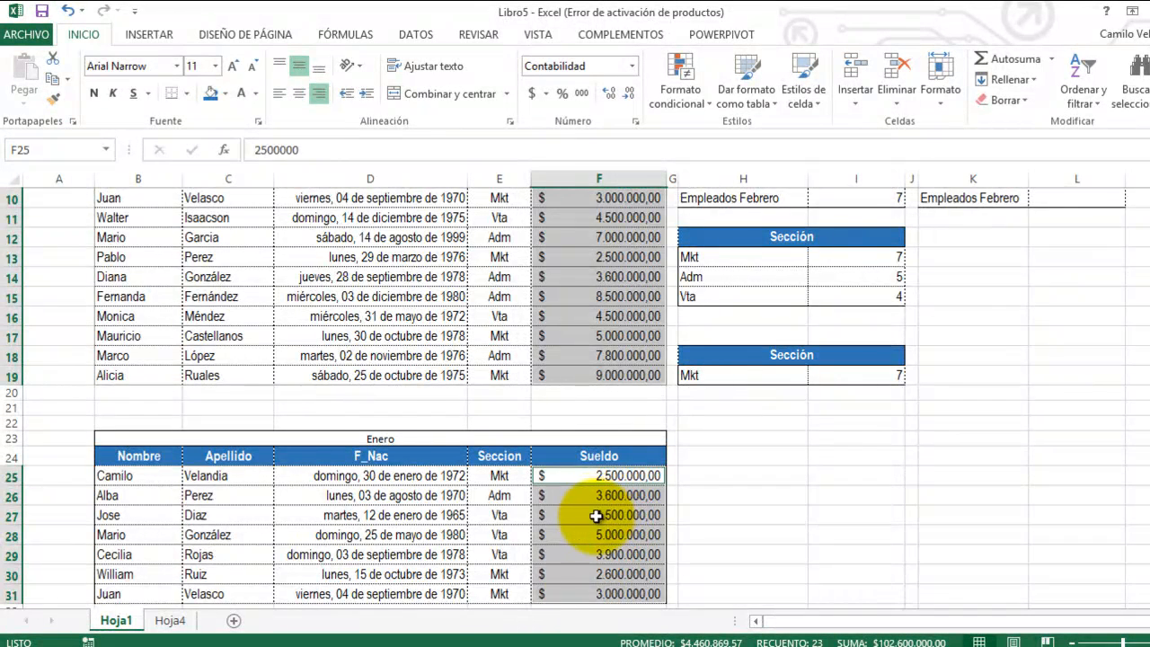
{"action": "scroll", "coordinate": [596, 512], "scroll_direction": "down", "scroll_amount": 2}
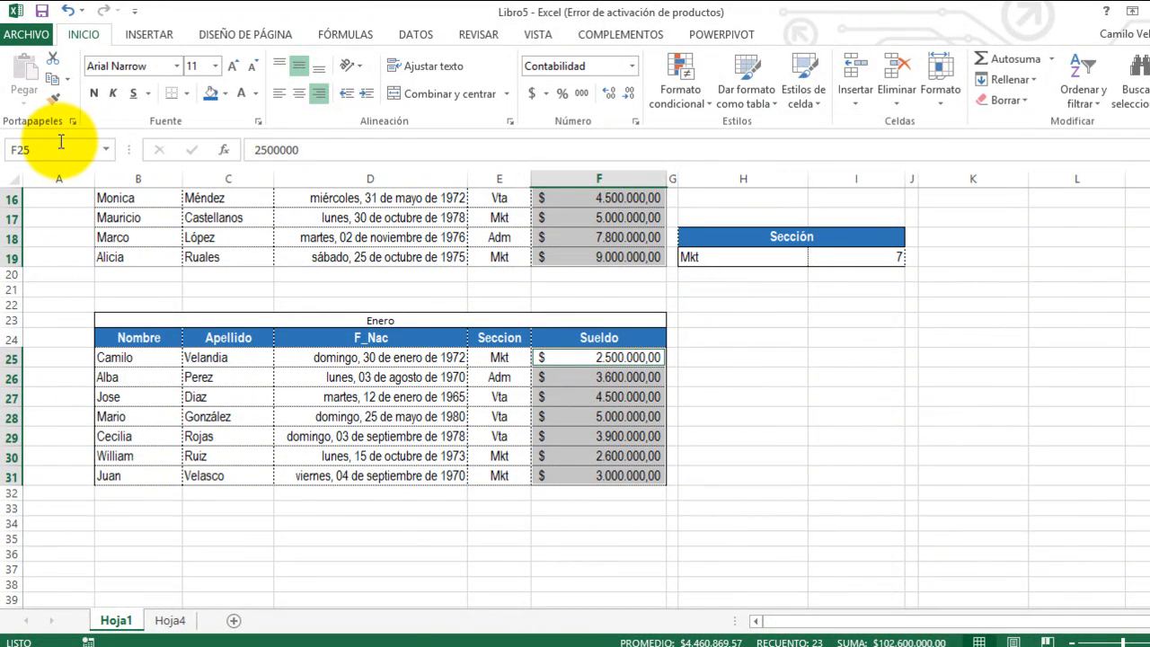
{"action": "type", "text": "SueldoAcumulad"}
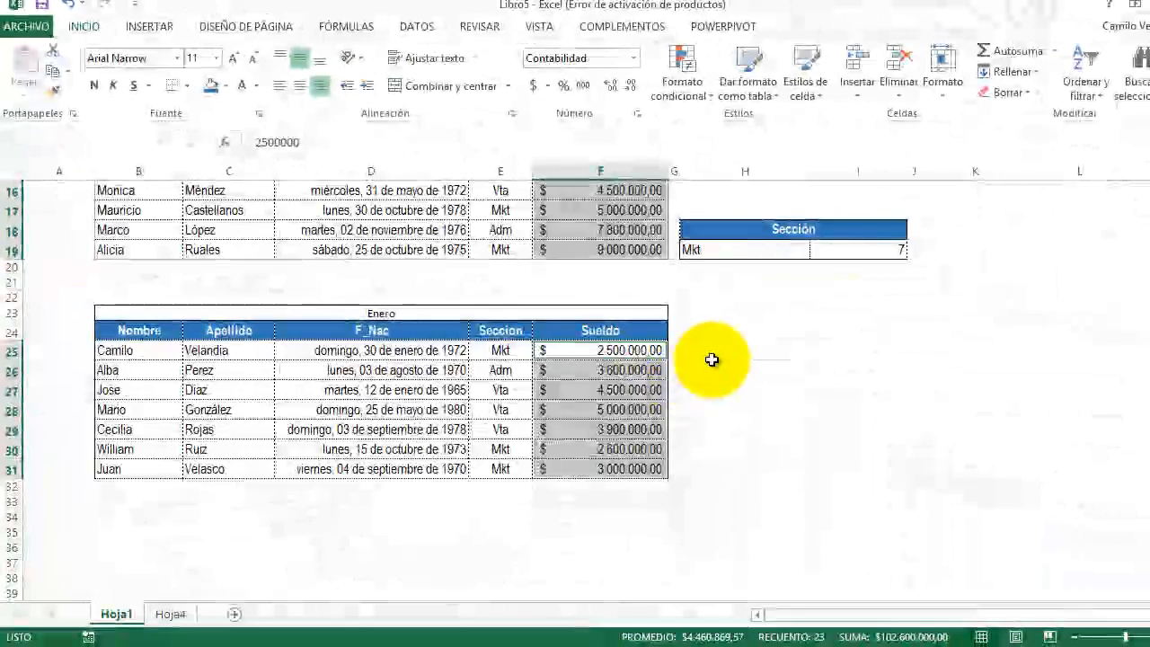
Step: Go to the named range sueldoEnero to check which cells it covers
{"action": "scroll", "coordinate": [780, 329], "scroll_direction": "up", "scroll_amount": 1}
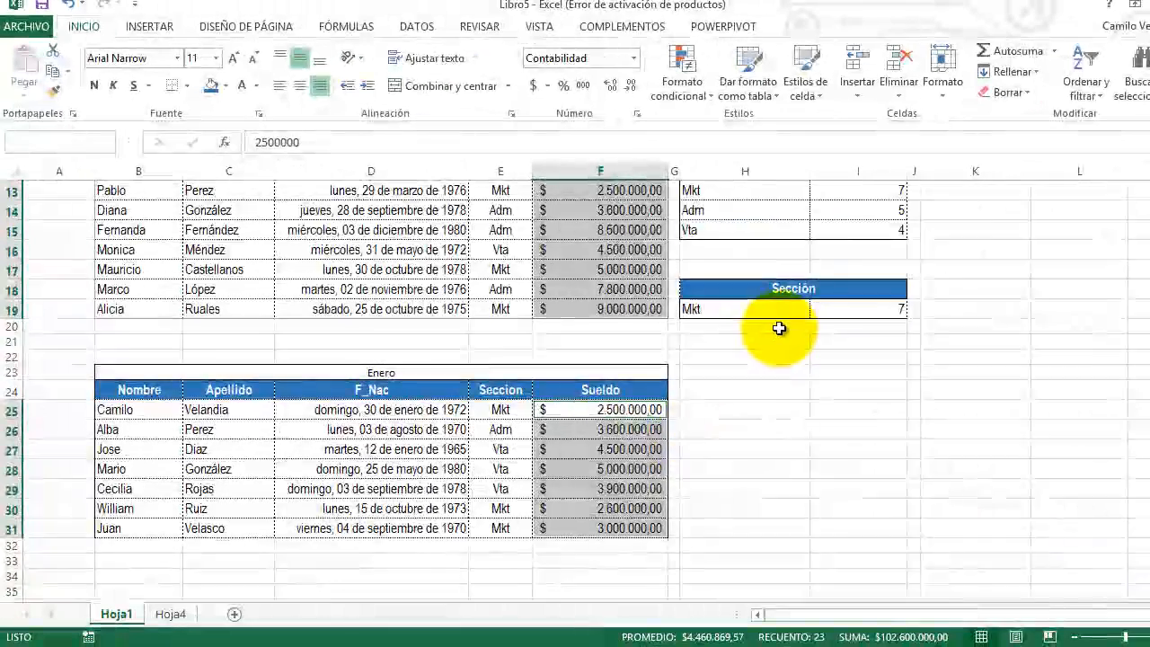
{"action": "scroll", "coordinate": [780, 329], "scroll_direction": "up", "scroll_amount": 3}
{"action": "left_click", "coordinate": [865, 371]}
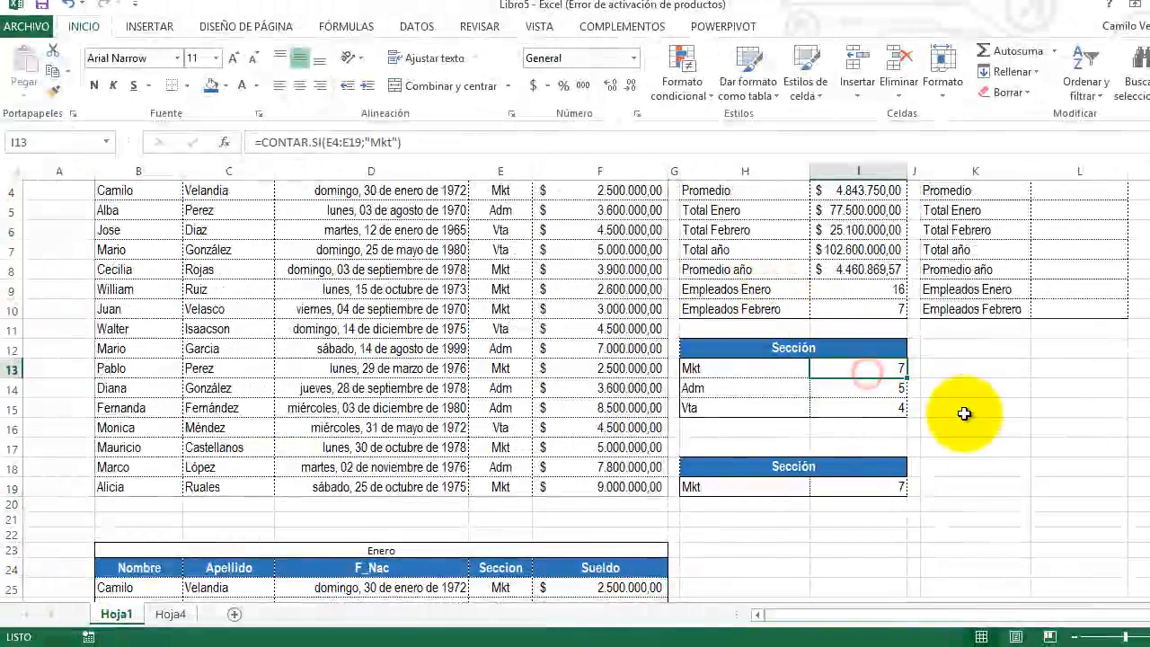
{"action": "scroll", "coordinate": [981, 406], "scroll_direction": "up", "scroll_amount": 1}
{"action": "left_click", "coordinate": [1047, 250]}
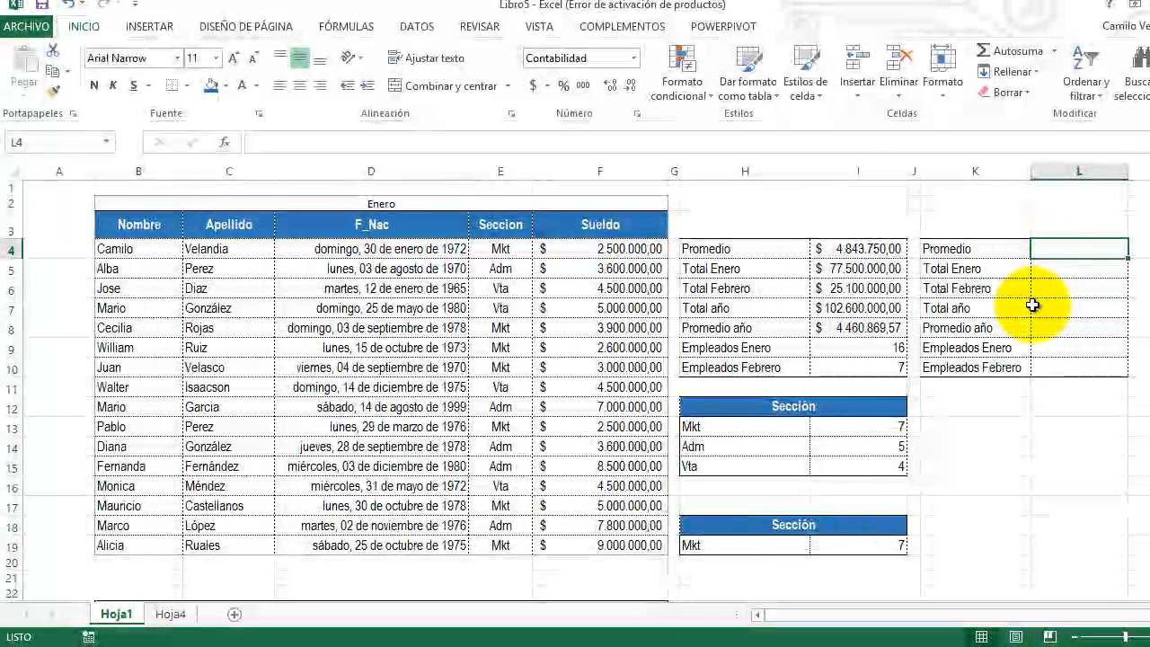
{"action": "key", "text": "F5"}
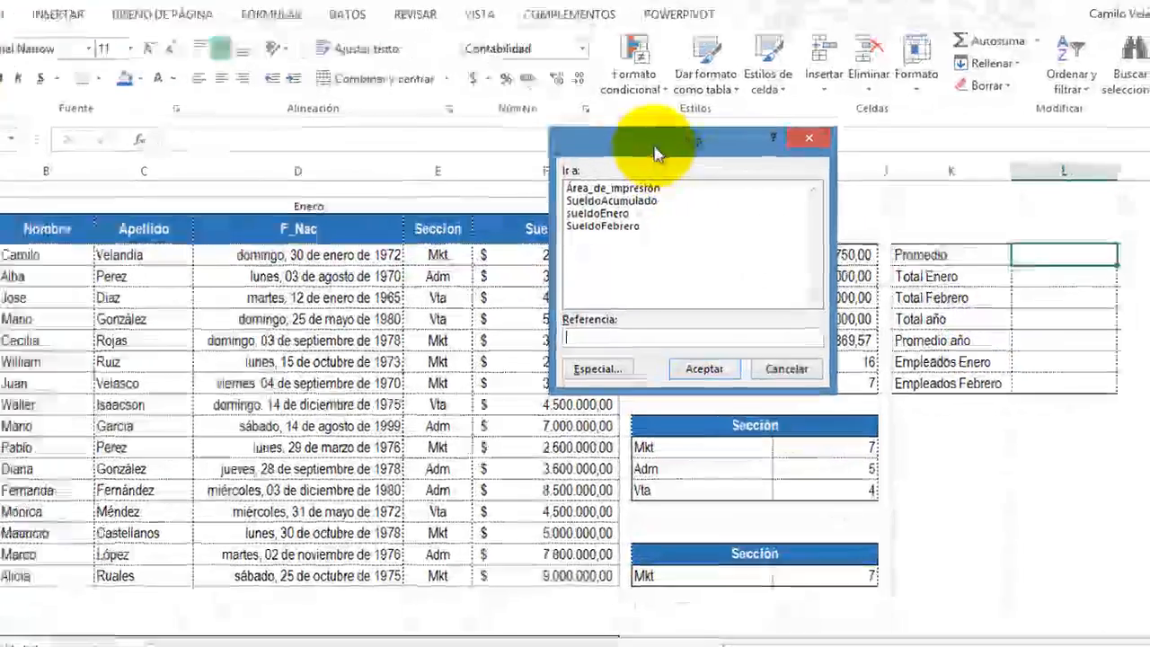
{"action": "left_click_drag", "start_coordinate": [700, 146], "coordinate": [788, 168]}
{"action": "left_click_drag", "start_coordinate": [557, 175], "coordinate": [502, 235]}
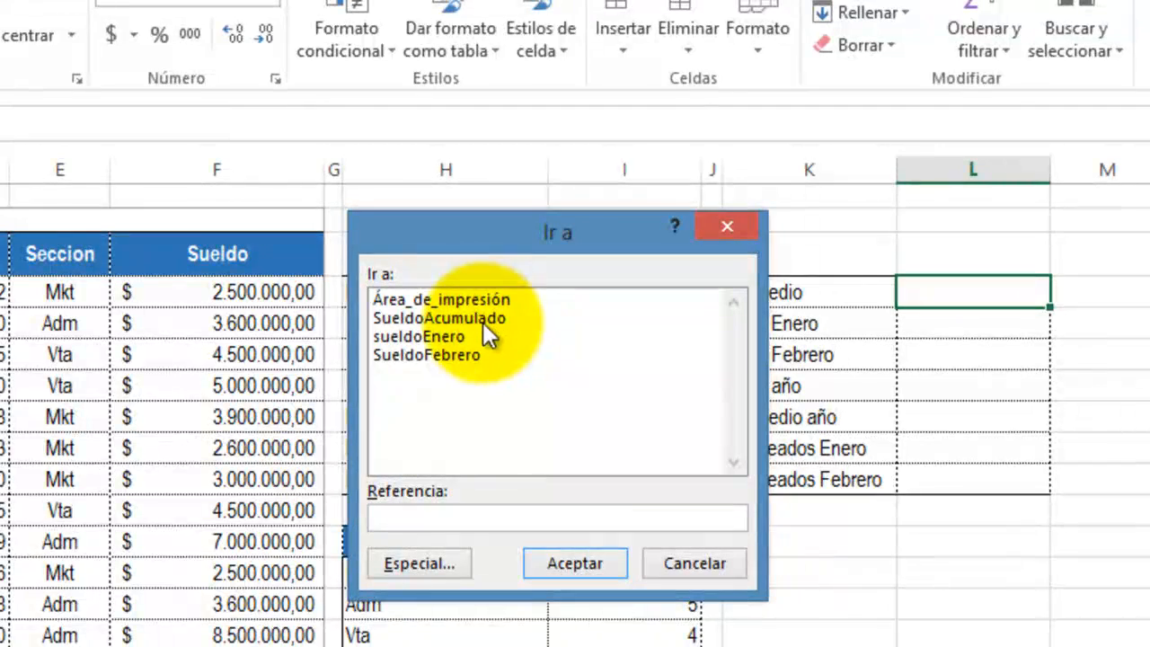
{"action": "left_click", "coordinate": [411, 338]}
{"action": "left_click", "coordinate": [576, 564]}
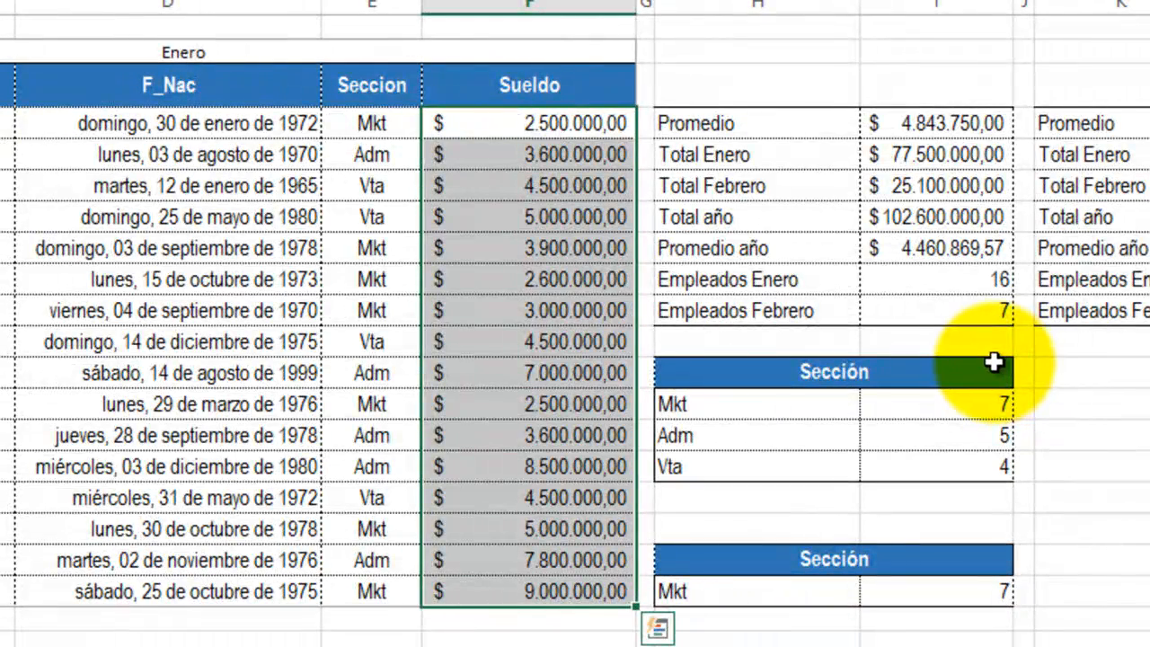
Step: Go to the named ranges SueldoFebrero and SueldoAcumulado in turn to check the cells they cover
{"action": "key", "text": "F5"}
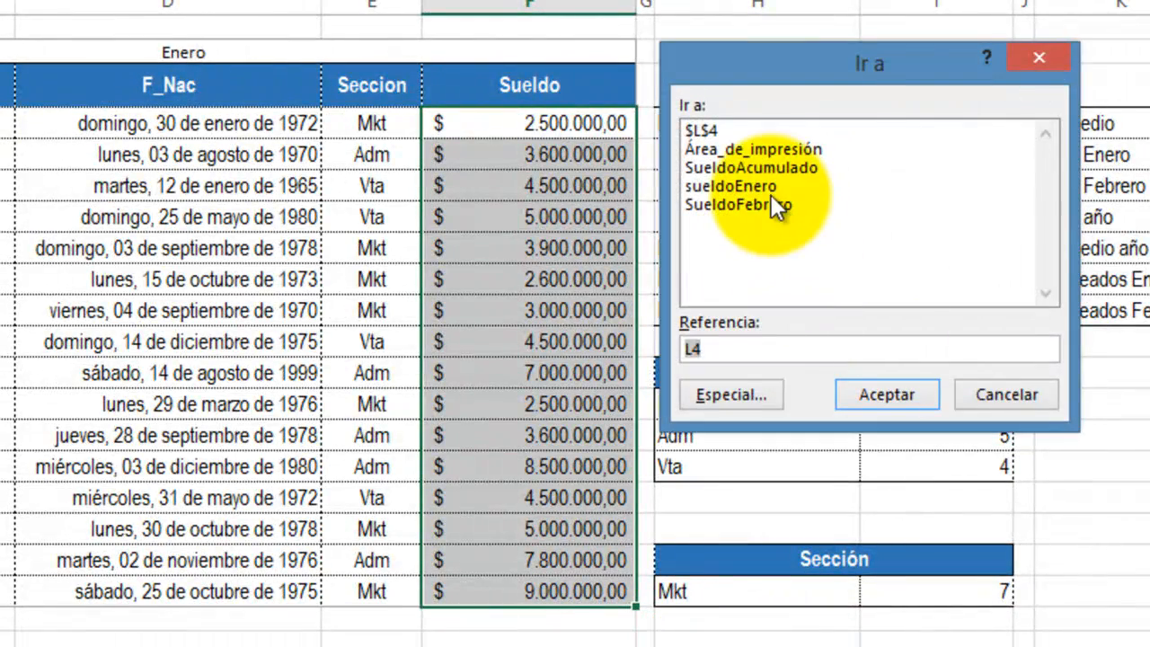
{"action": "left_click", "coordinate": [770, 206]}
{"action": "left_click", "coordinate": [858, 399]}
{"action": "scroll", "coordinate": [740, 418], "scroll_direction": "up", "scroll_amount": 5}
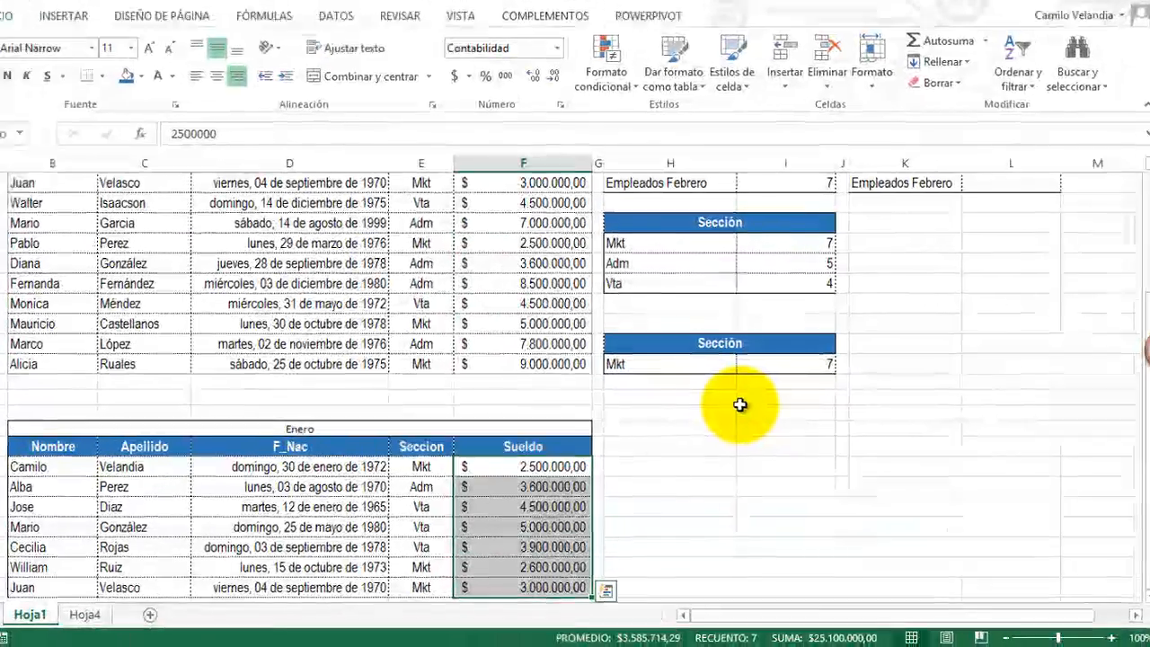
{"action": "key", "text": "F5"}
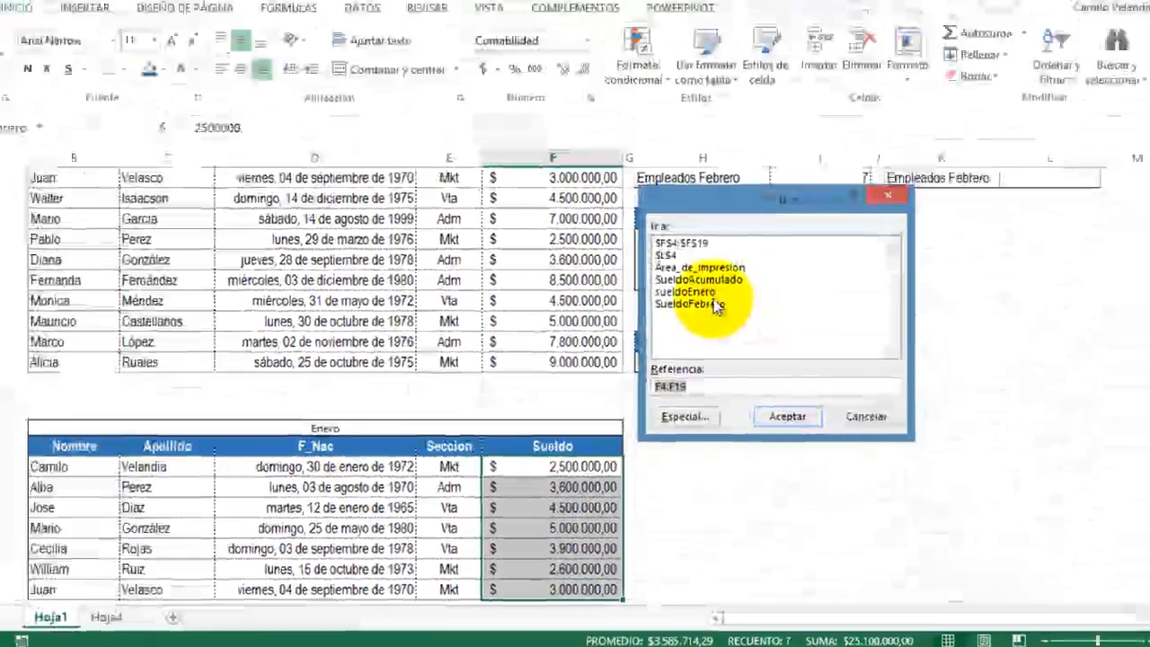
{"action": "left_click", "coordinate": [730, 140]}
{"action": "left_click", "coordinate": [783, 429]}
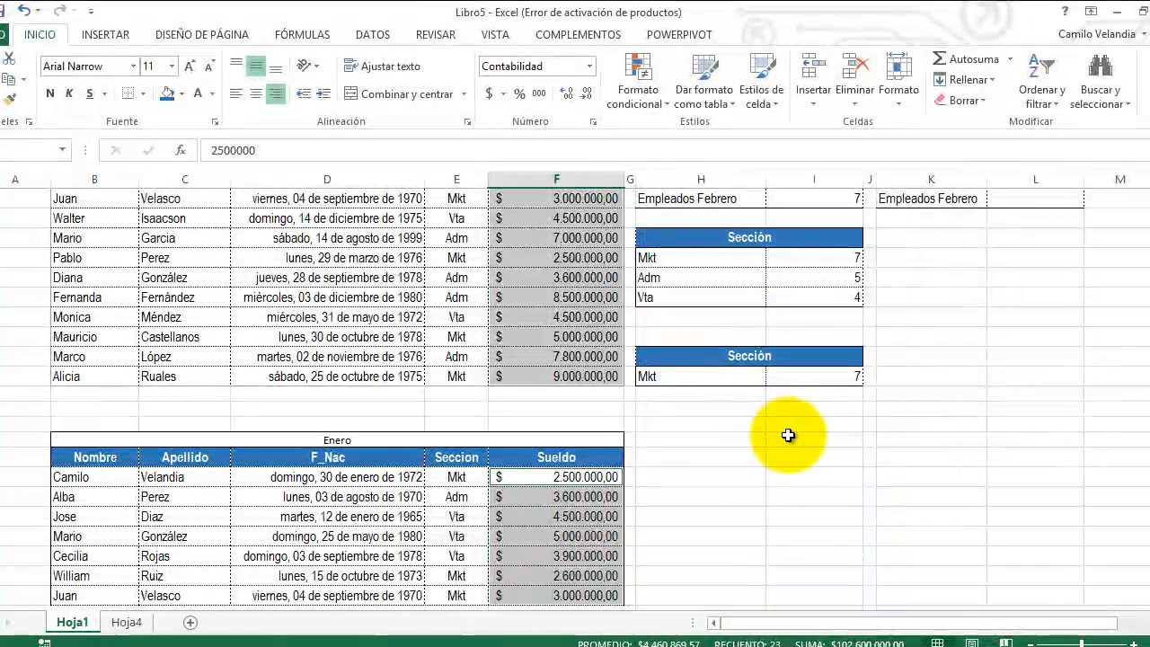
Step: Insert the PROMEDIO function in L4, the Promedio row of the copied summary table
{"action": "scroll", "coordinate": [785, 434], "scroll_direction": "up", "scroll_amount": 3}
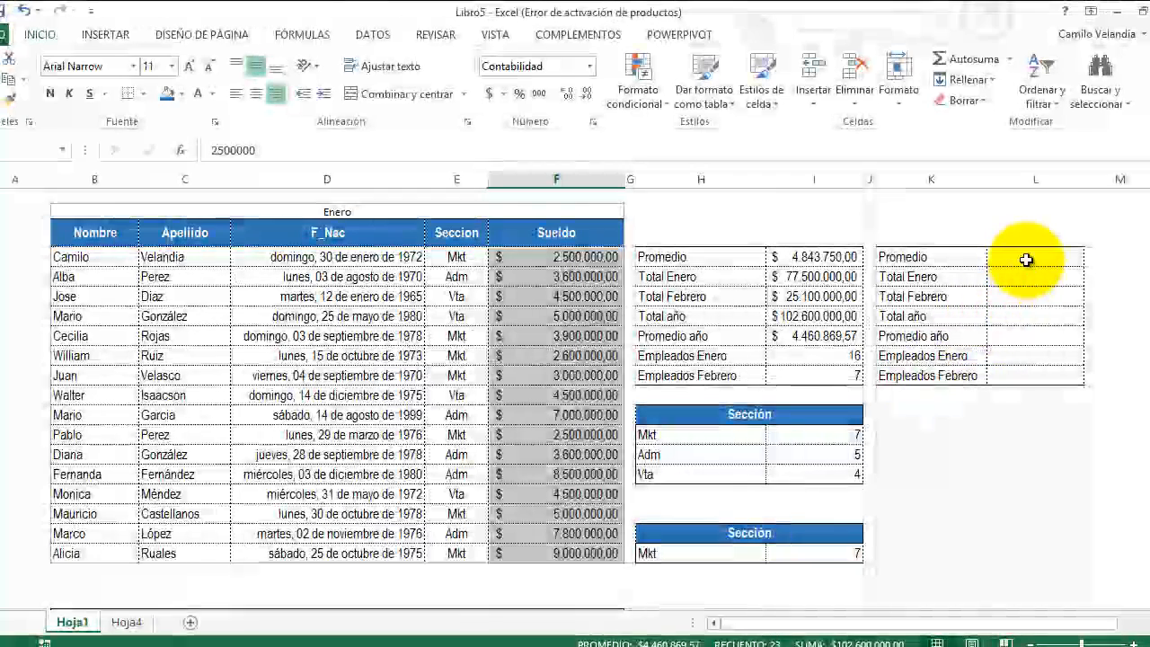
{"action": "left_click", "coordinate": [1026, 261]}
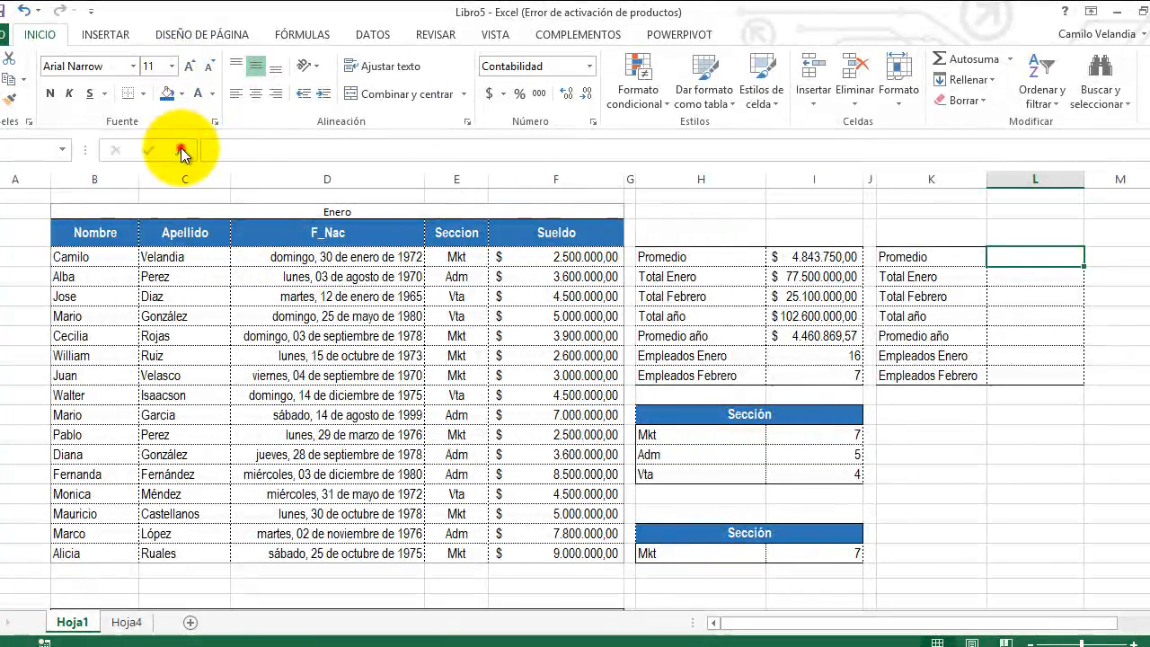
{"action": "left_click", "coordinate": [180, 147]}
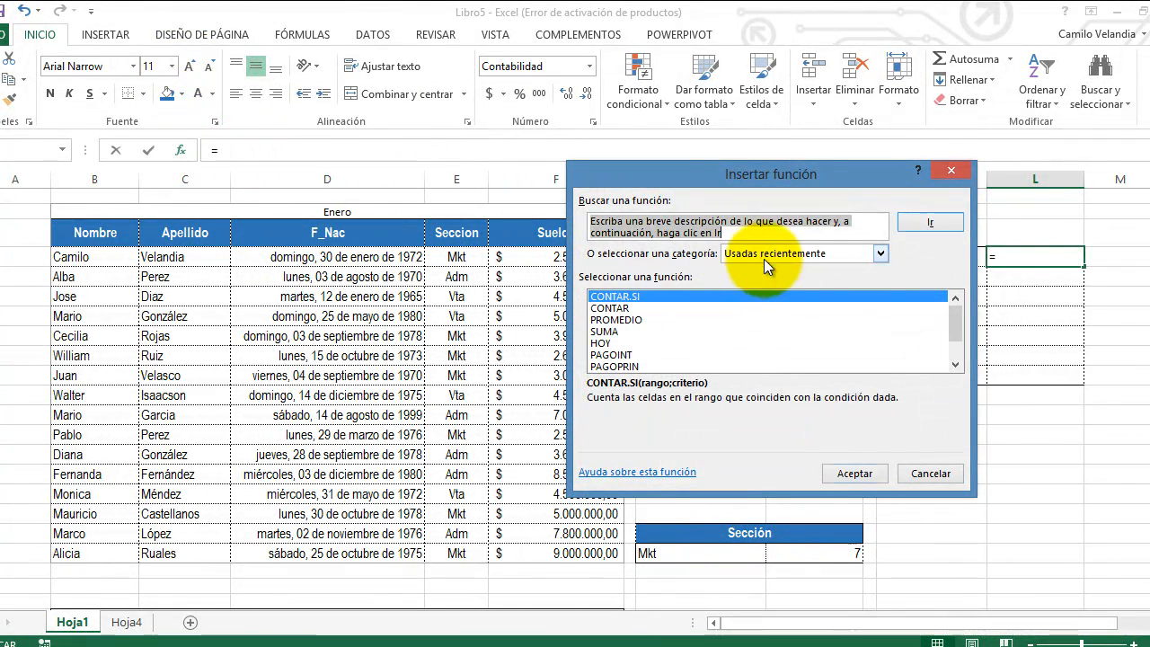
{"action": "left_click", "coordinate": [761, 255]}
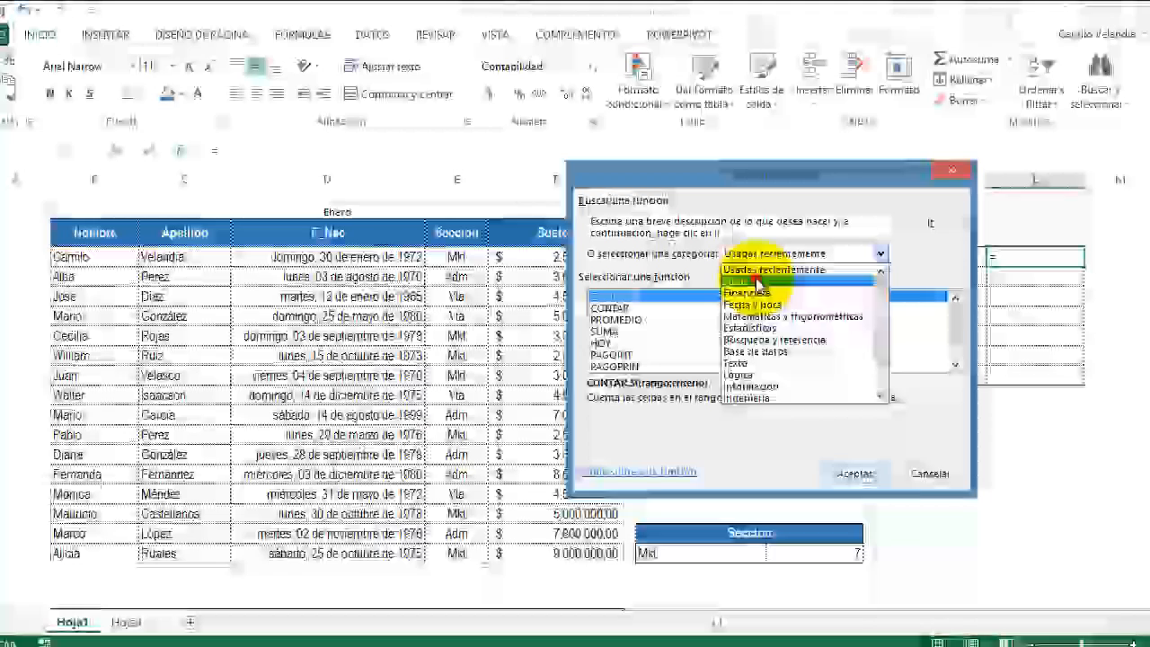
{"action": "left_click", "coordinate": [755, 276]}
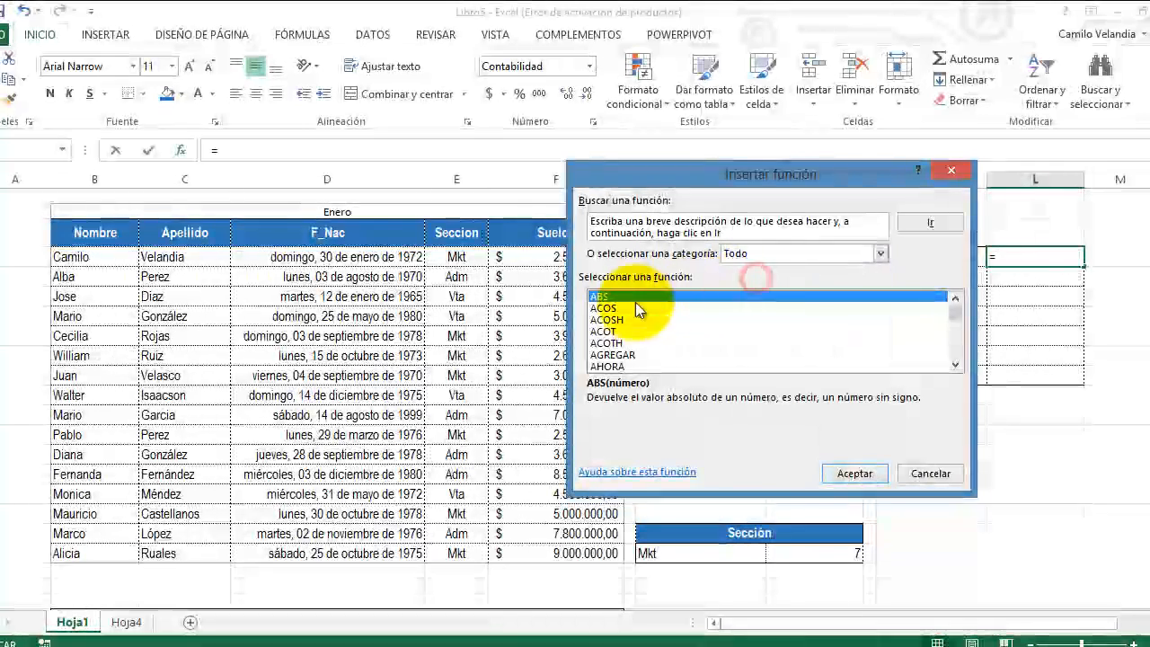
{"action": "left_click", "coordinate": [791, 255]}
{"action": "left_click", "coordinate": [759, 269]}
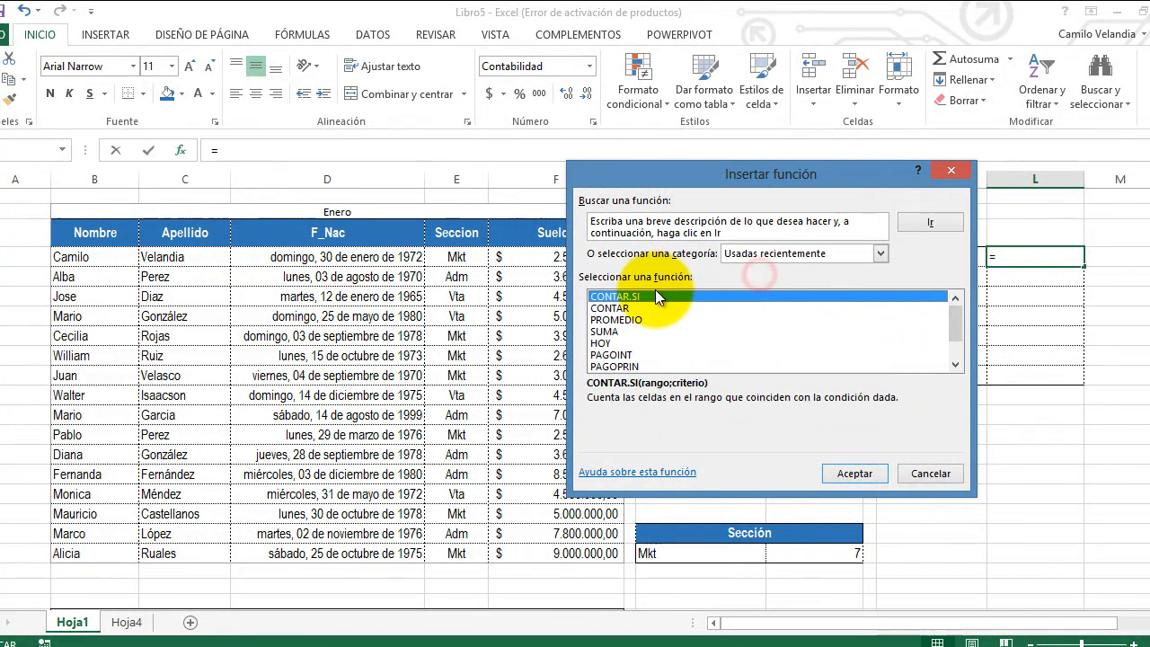
{"action": "left_click", "coordinate": [636, 320]}
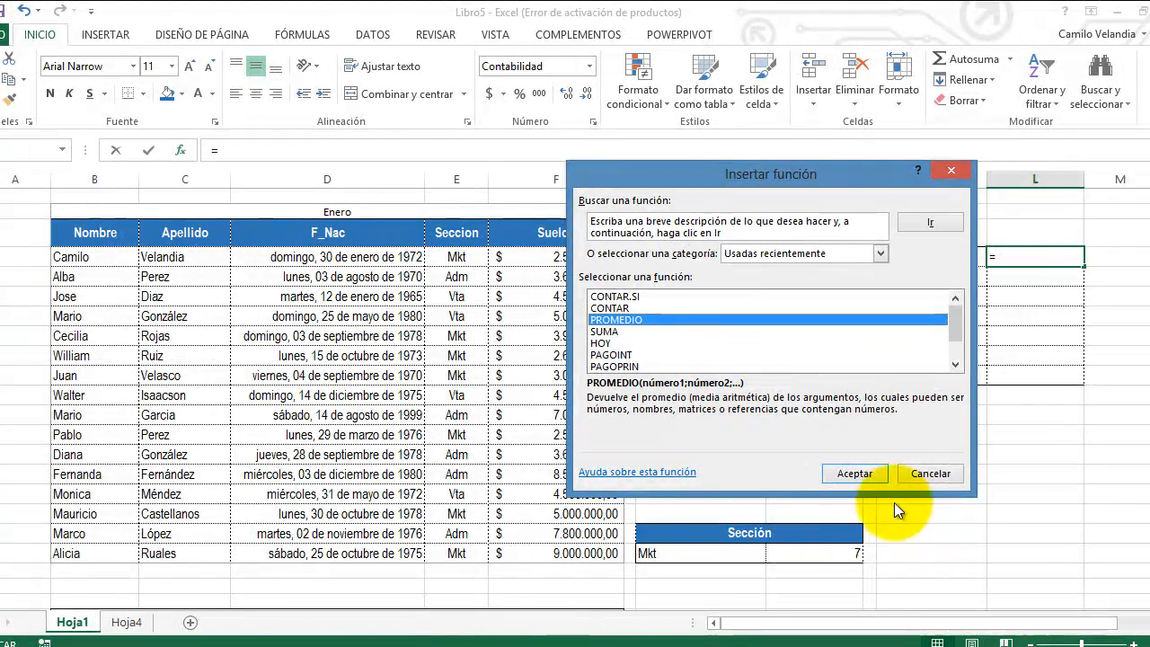
{"action": "left_click", "coordinate": [855, 474]}
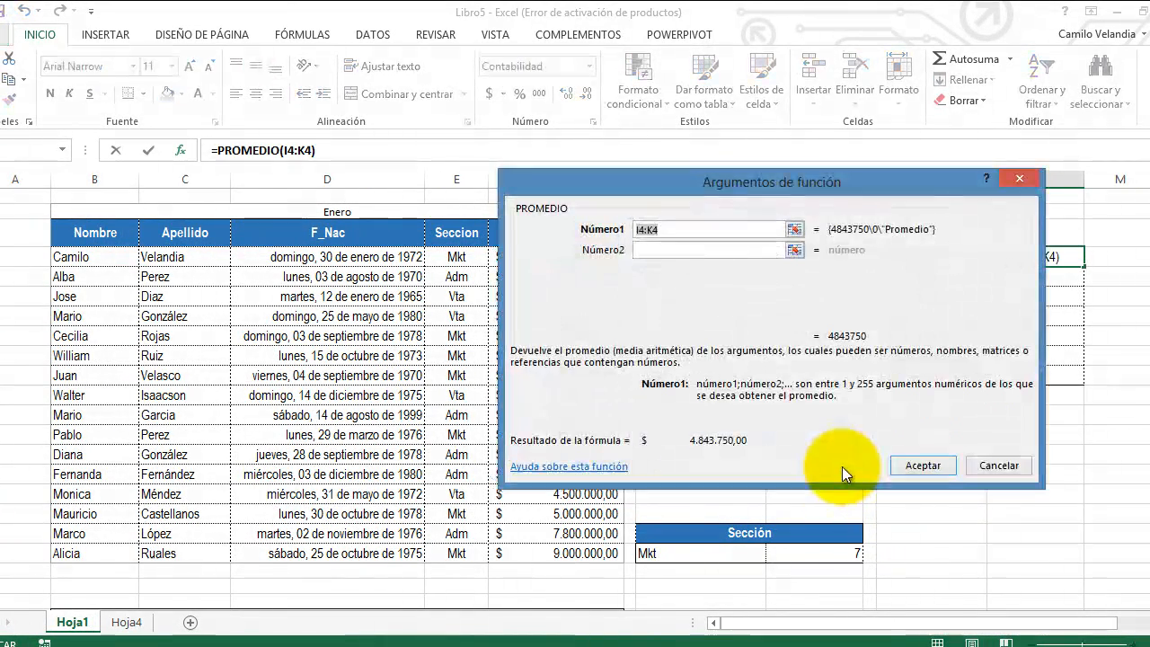
Step: Set the first argument of PROMEDIO to SueldoEnero and complete the formula
{"action": "left_click_drag", "start_coordinate": [658, 180], "coordinate": [768, 308]}
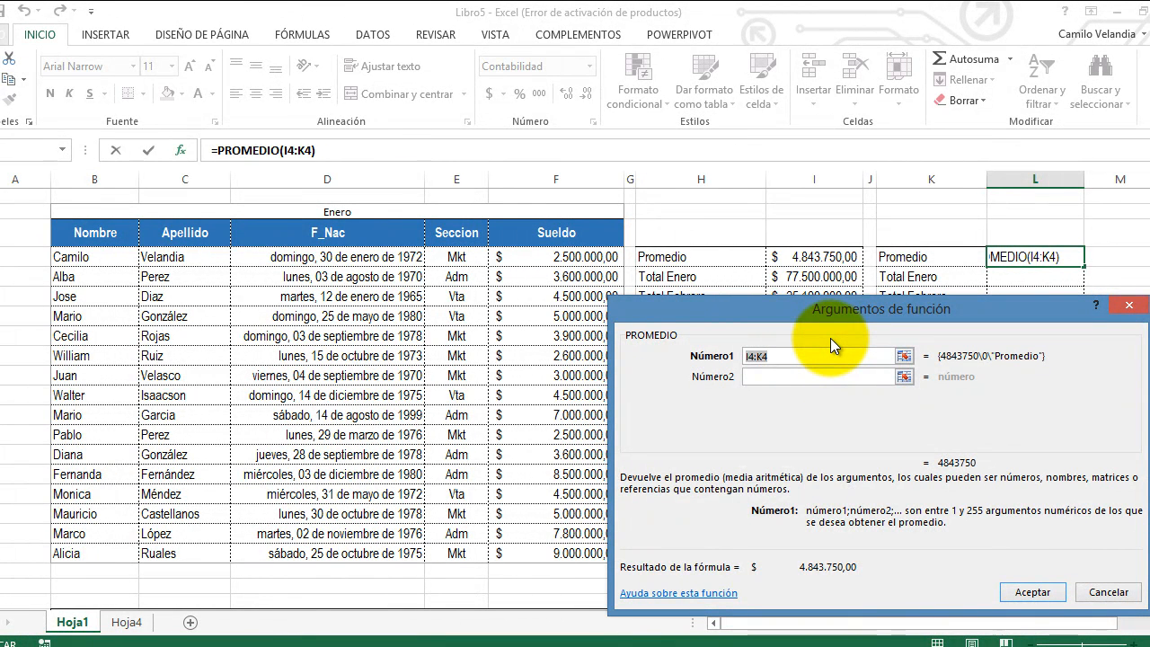
{"action": "type", "text": "Sueldo"}
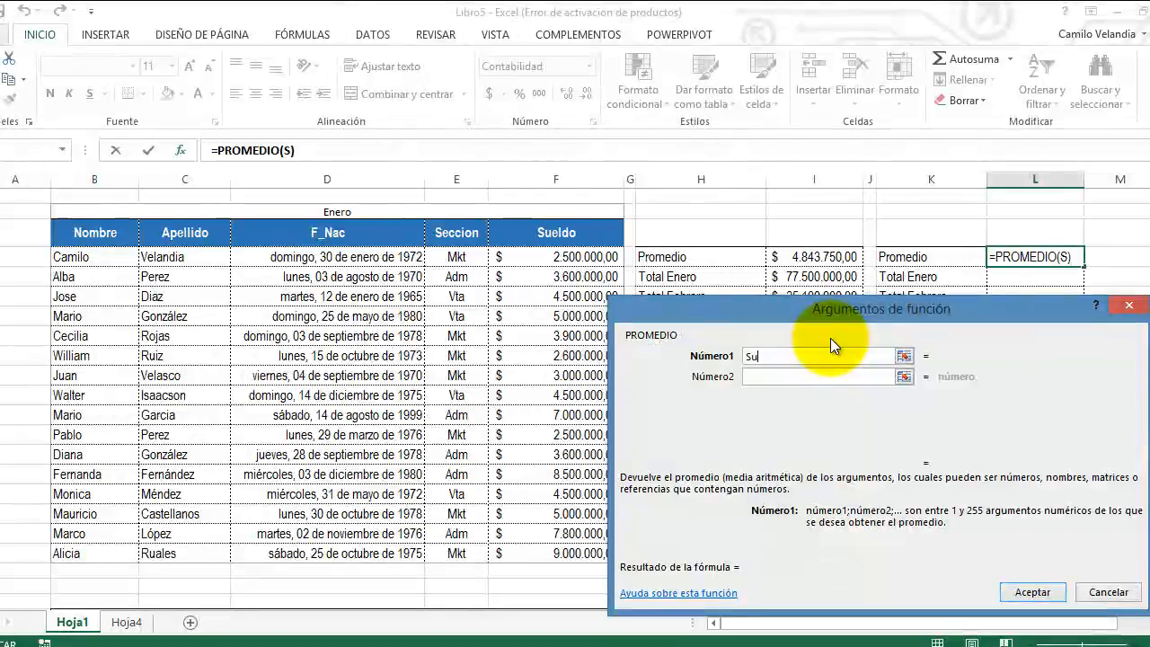
{"action": "type", "text": "Enero"}
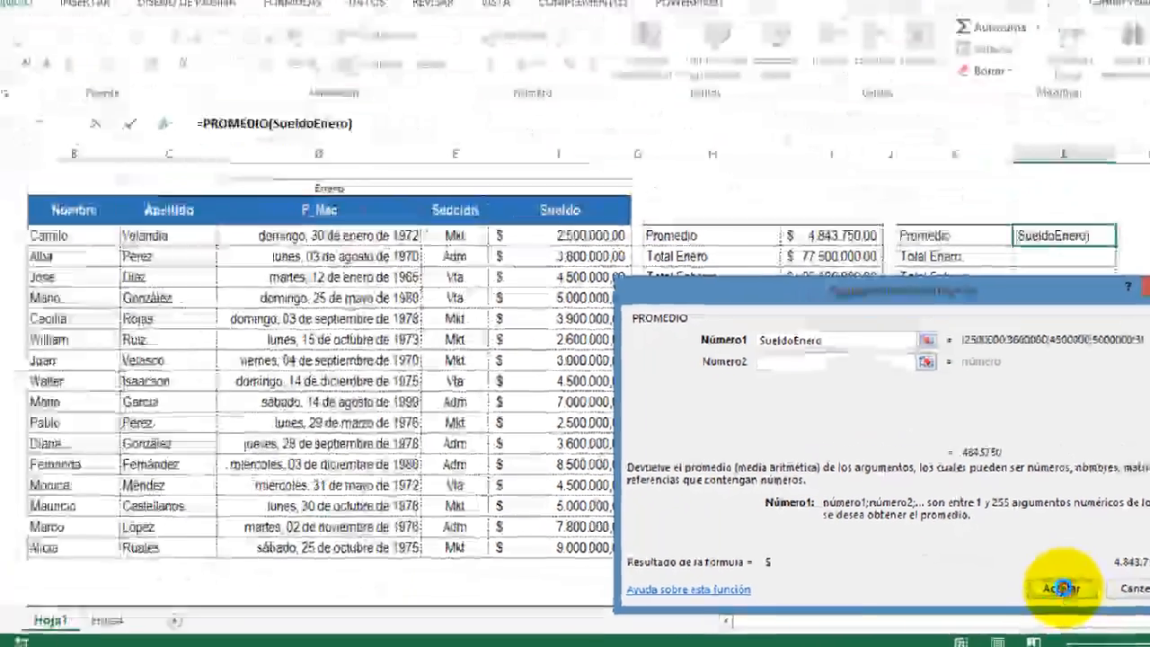
{"action": "left_click", "coordinate": [898, 555]}
Step: Compare the Promedio formula in I4 with the named-range version in L4
{"action": "left_click", "coordinate": [833, 257]}
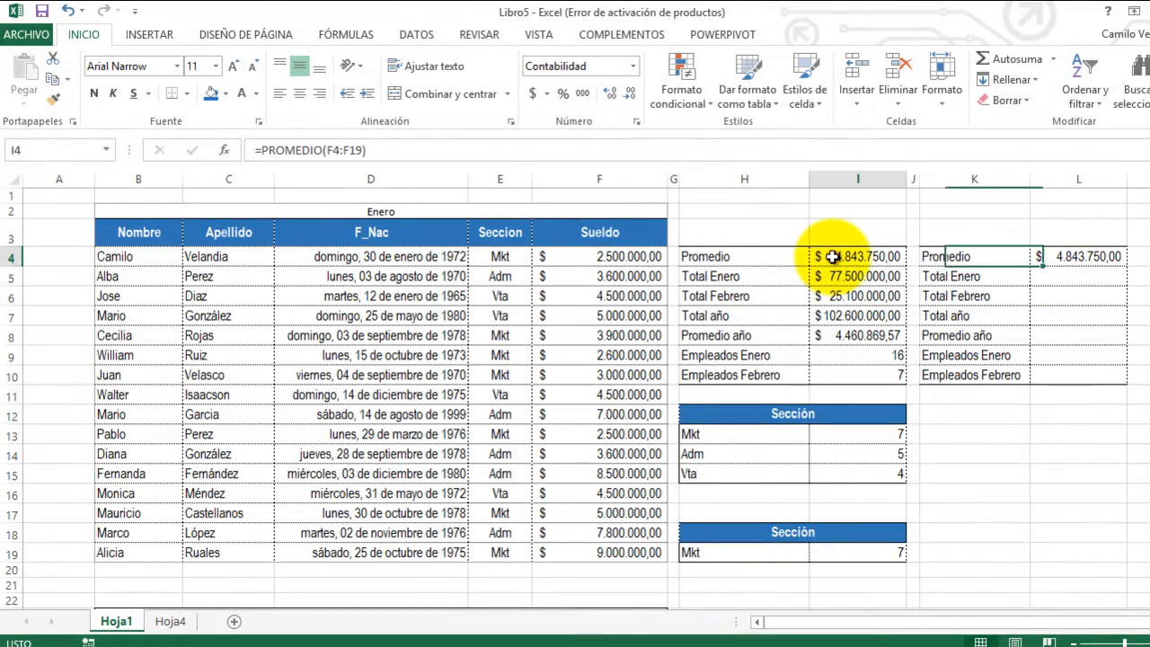
{"action": "double_click", "coordinate": [833, 257]}
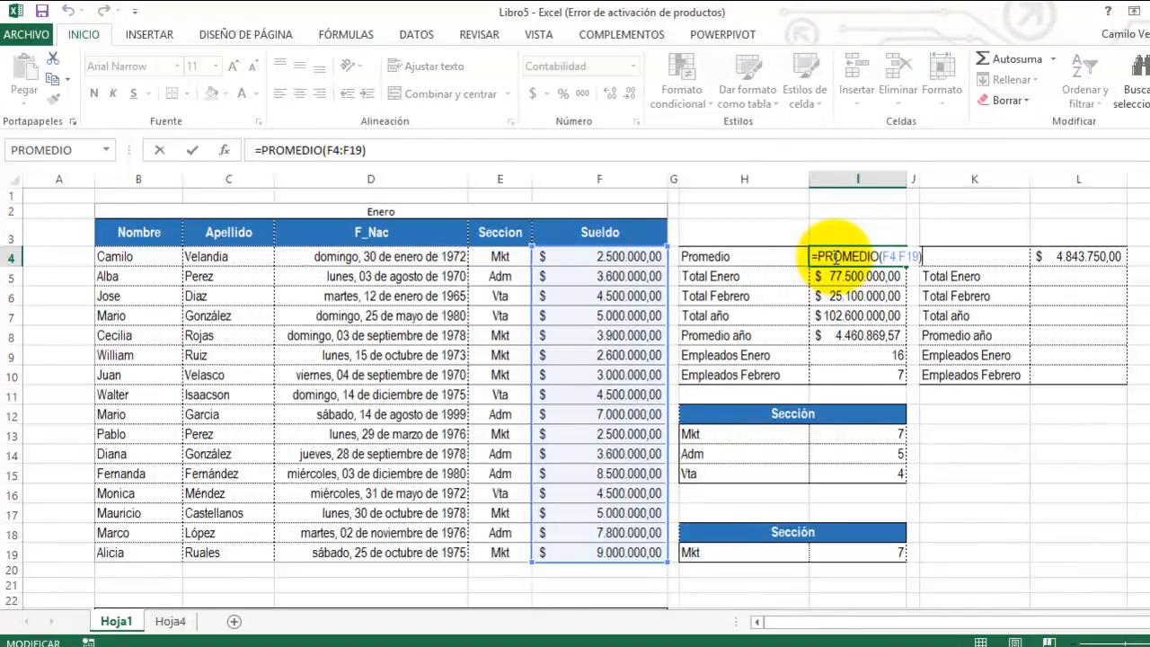
{"action": "key", "text": "Escape"}
{"action": "left_click", "coordinate": [1042, 256]}
{"action": "double_click", "coordinate": [1050, 255]}
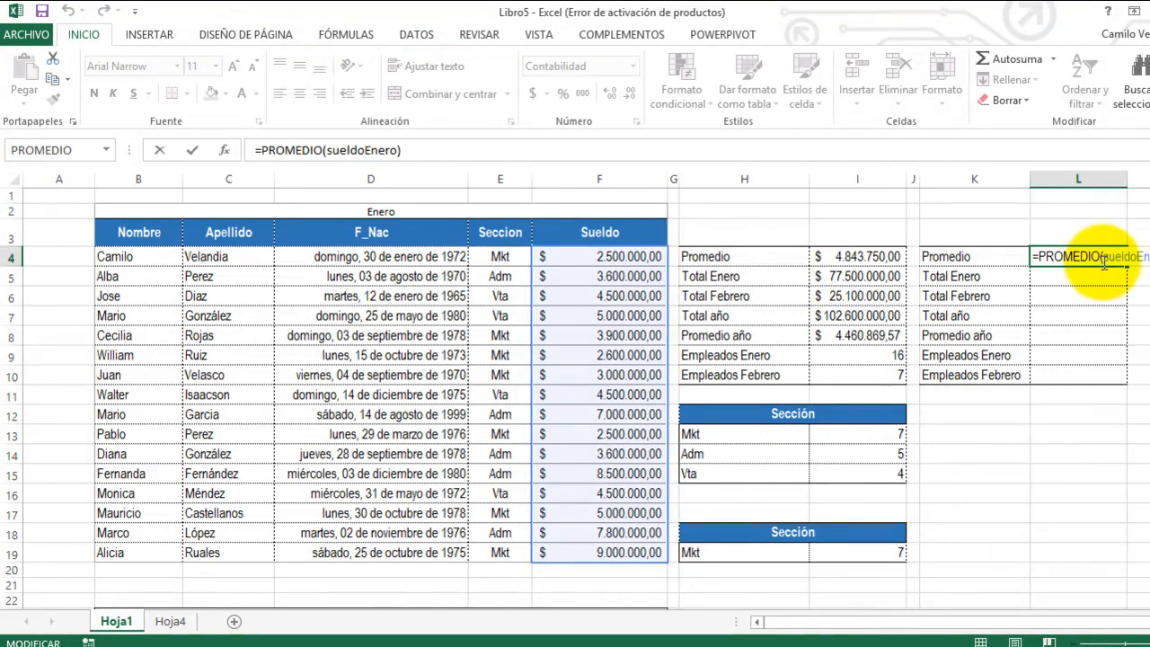
{"action": "key", "text": "Return"}
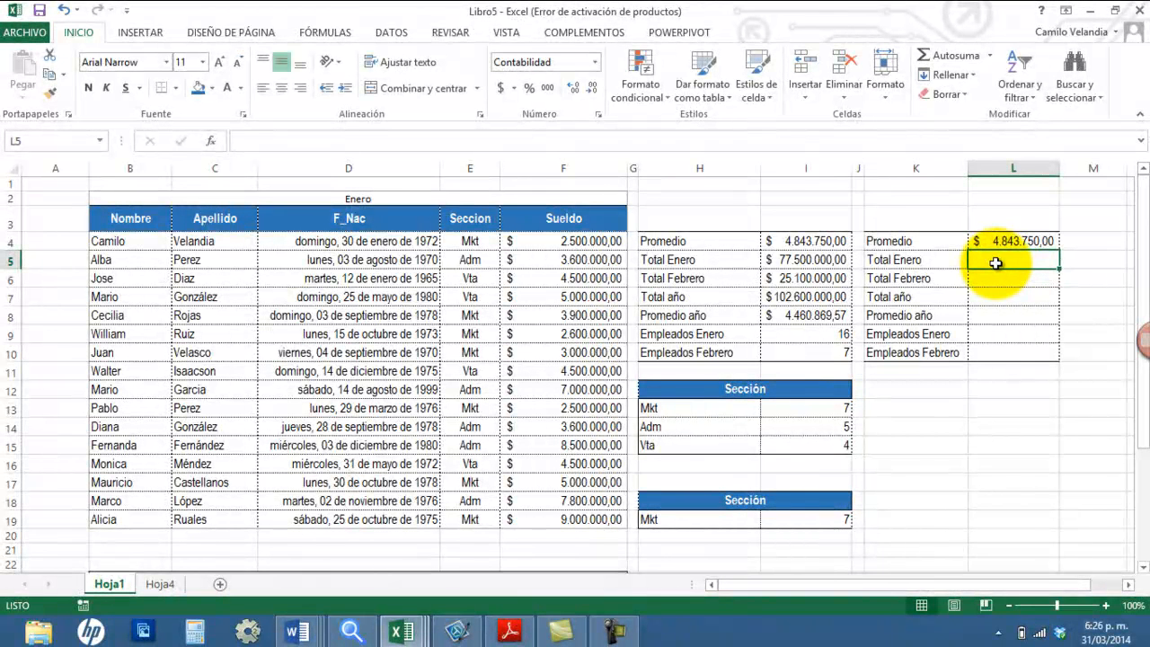
Step: Enter a SUMA formula on the name sueldoEnero in L5 for Total Enero
{"action": "type", "text": "=suma"}
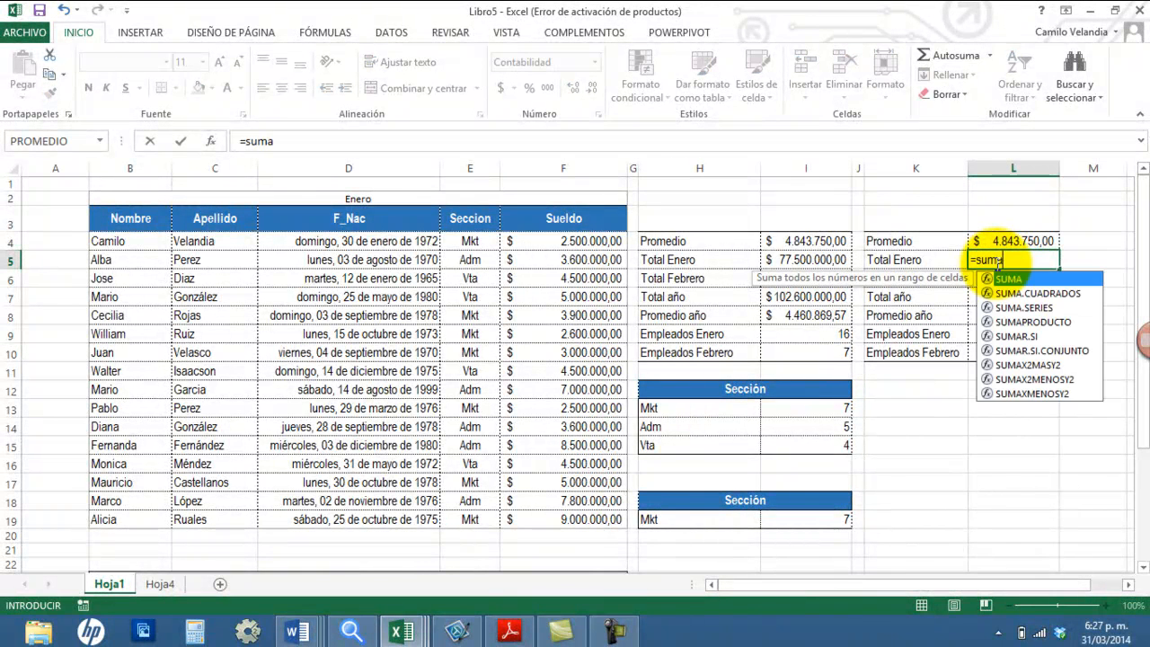
{"action": "type", "text": "("}
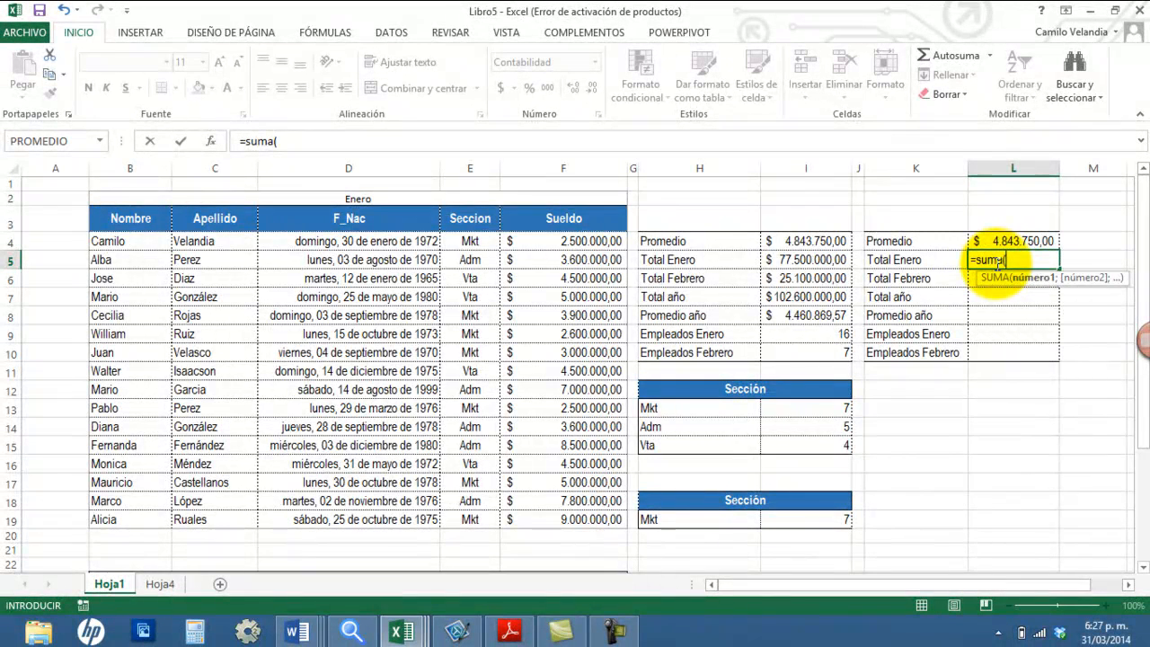
{"action": "type", "text": "sueldoEnero"}
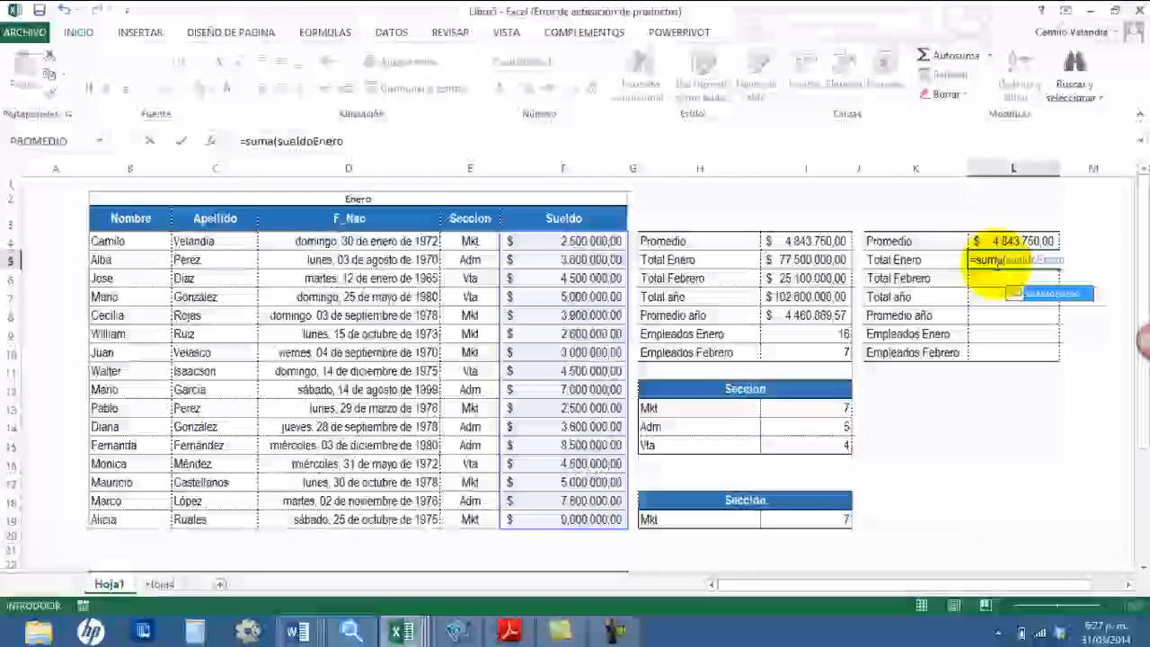
{"action": "key", "text": "Return"}
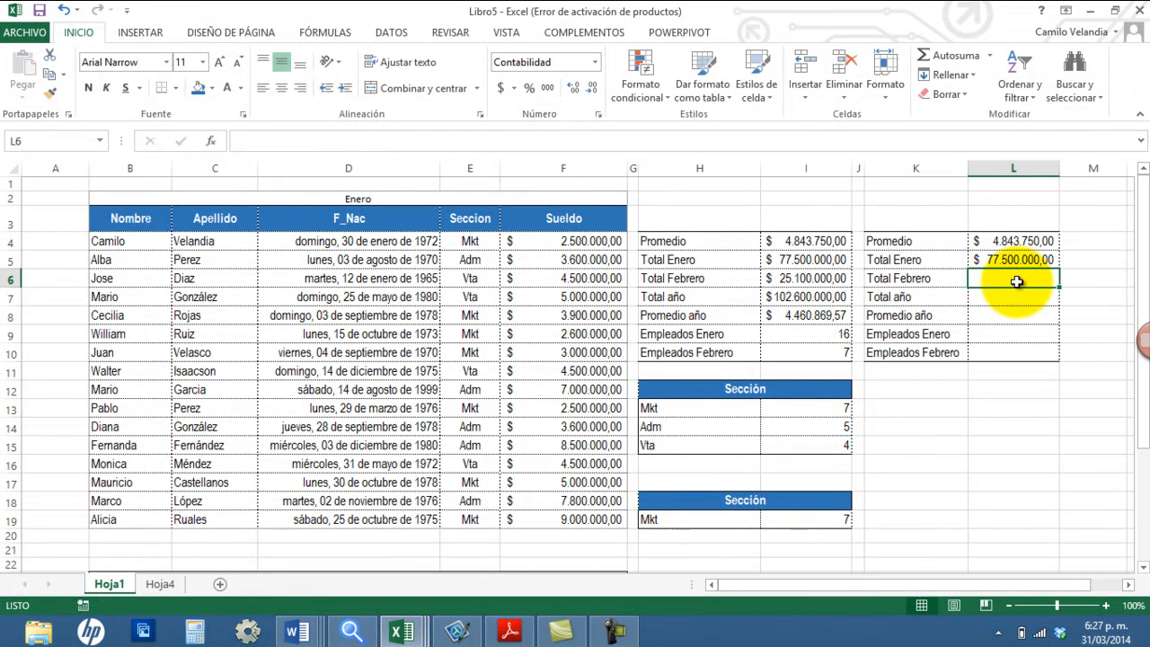
Step: Enter a SUMA formula on the name SueldoFebrero in L6 for Total Febrero
{"action": "type", "text": "=suma"}
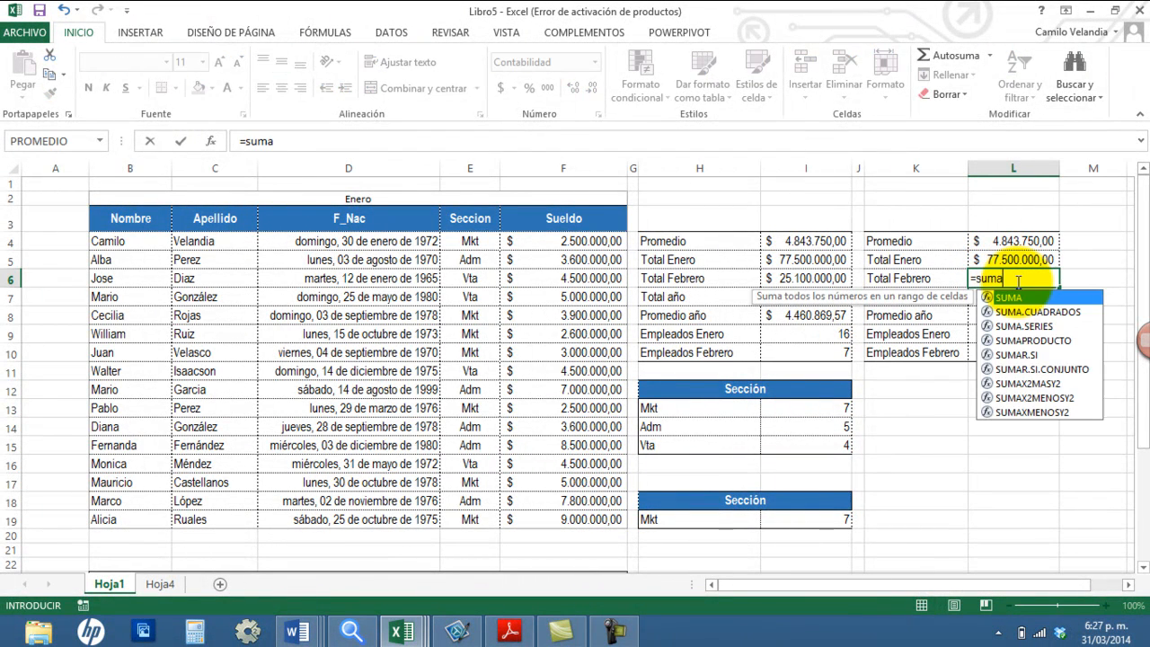
{"action": "type", "text": "(sueldoFebrero"}
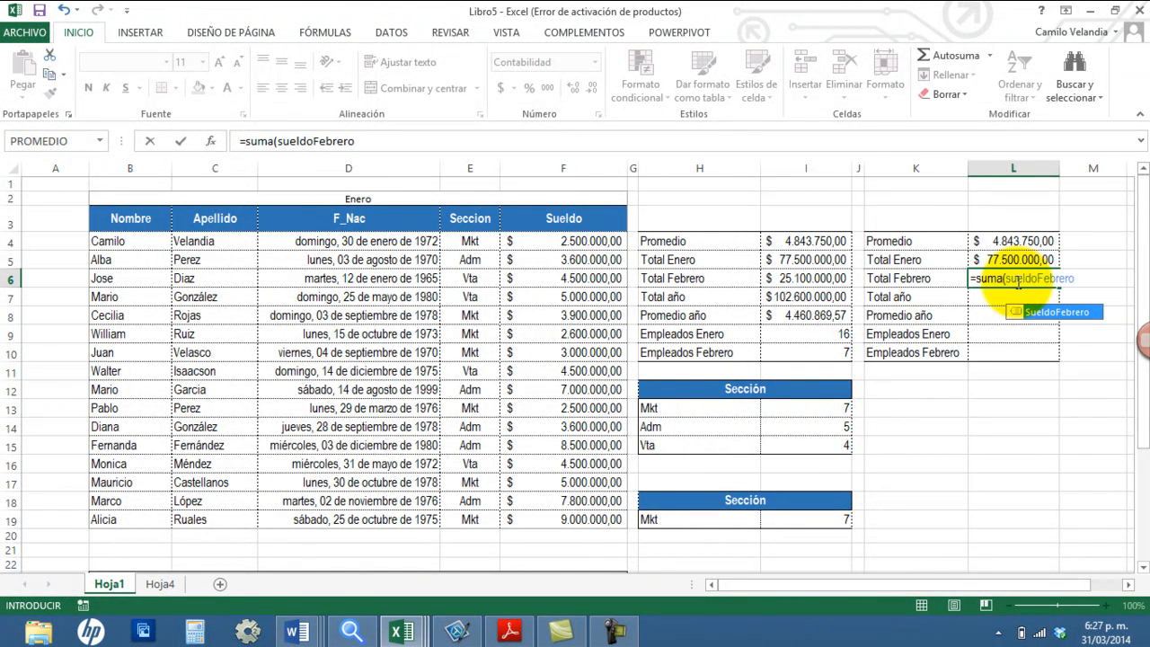
{"action": "key", "text": "Return"}
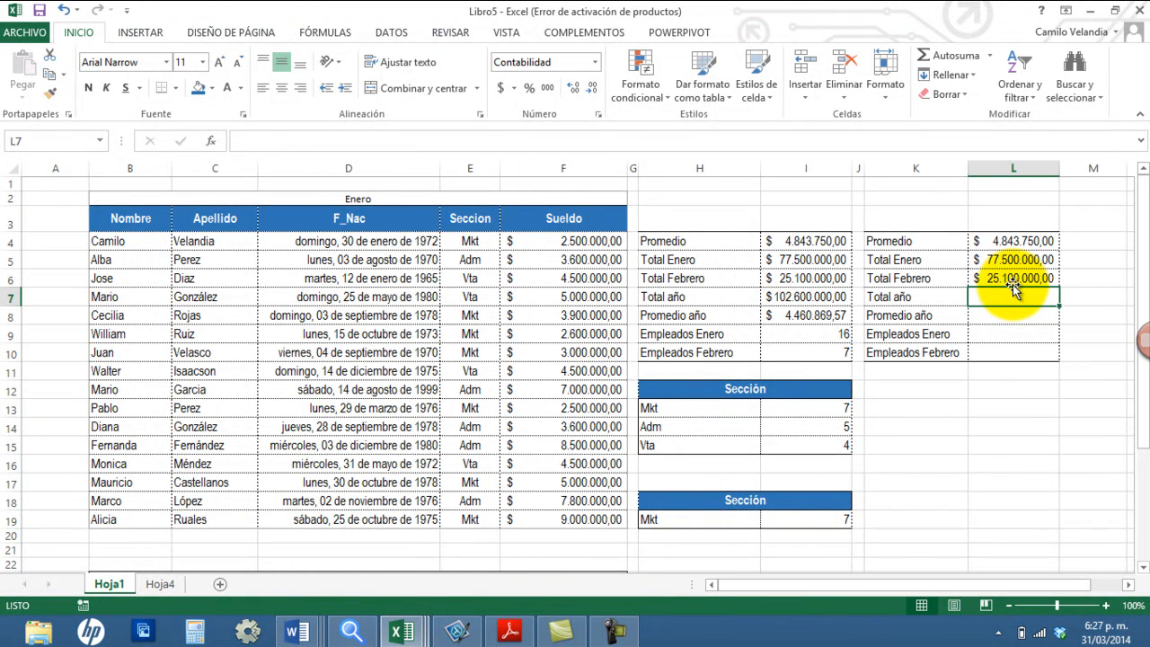
Step: Check the list of defined names and enter a SUMA formula on SueldoAcumulado in L7 for Total año
{"action": "left_click", "coordinate": [99, 141]}
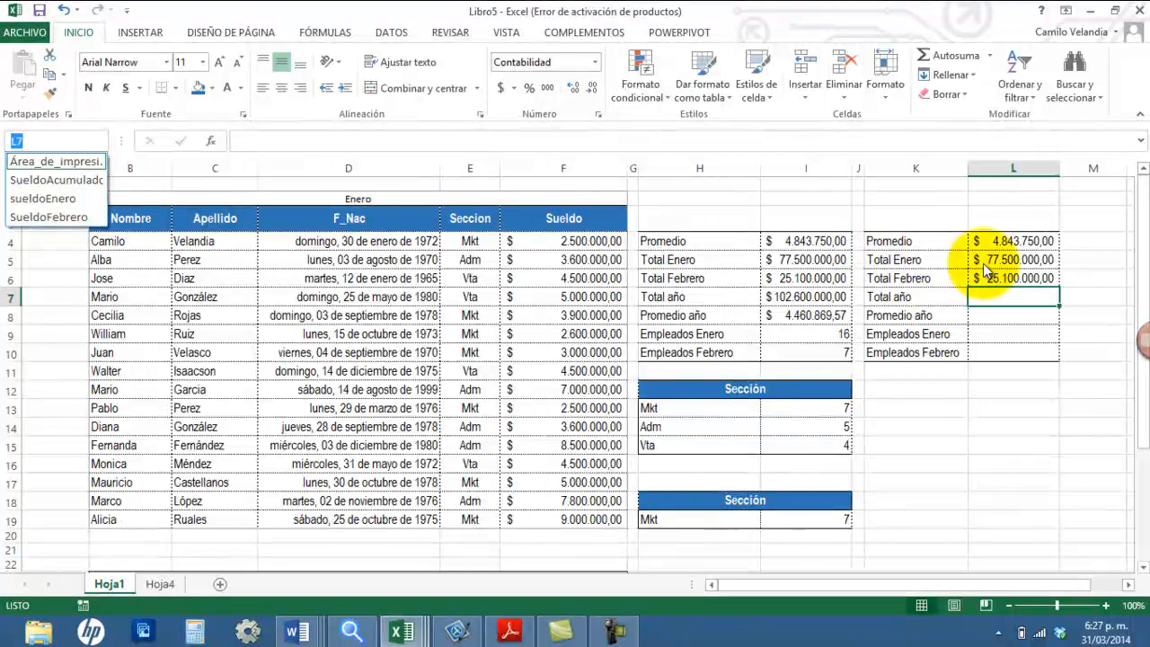
{"action": "left_click", "coordinate": [1020, 295]}
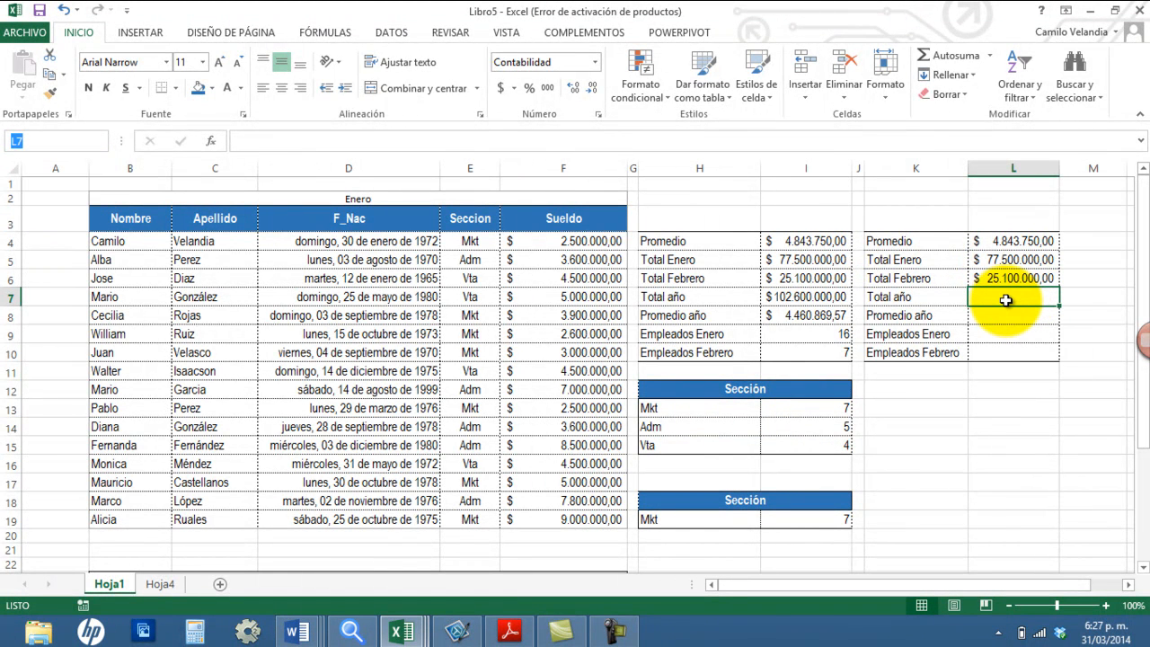
{"action": "type", "text": "=suma("}
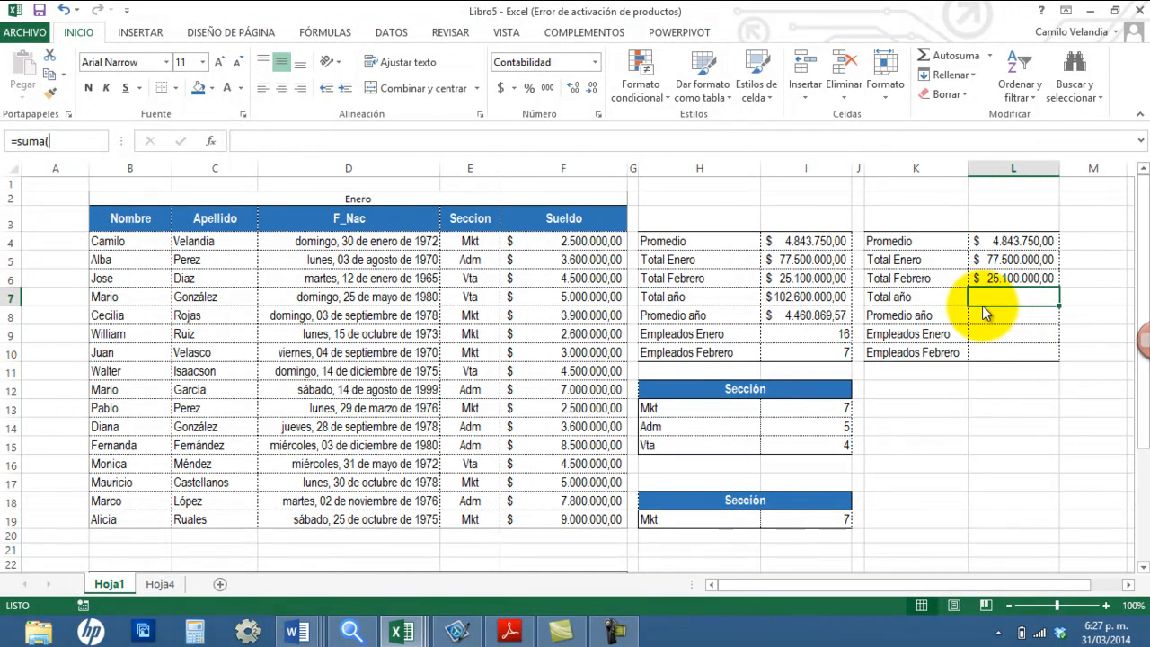
{"action": "type", "text": "suma("}
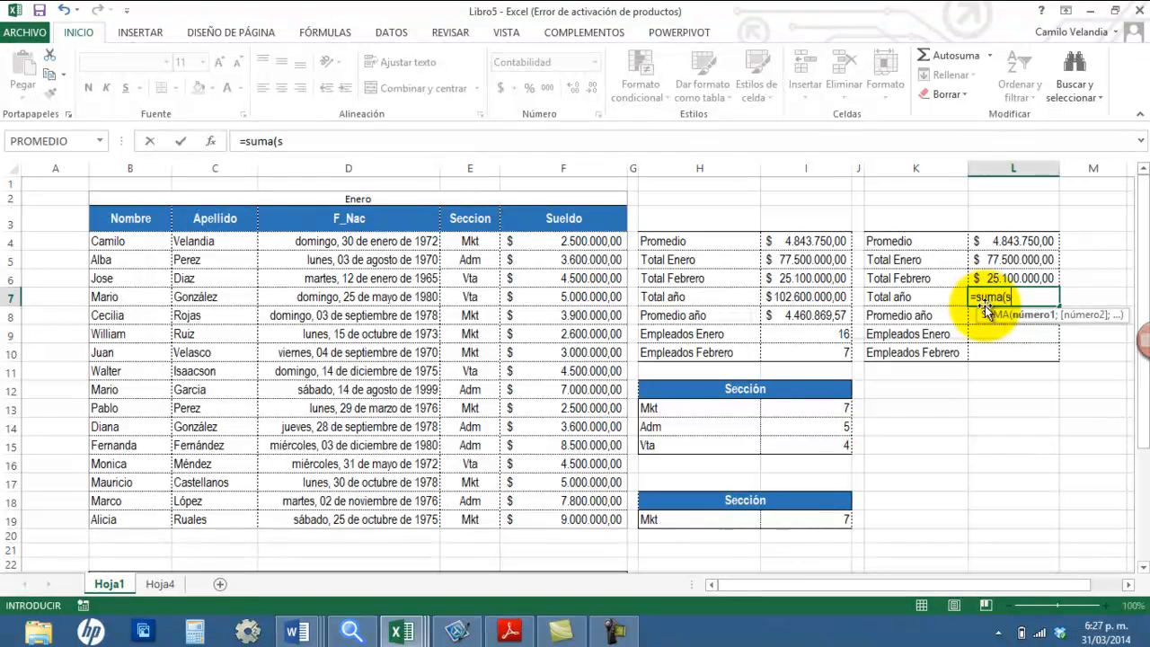
{"action": "type", "text": "sueldoA"}
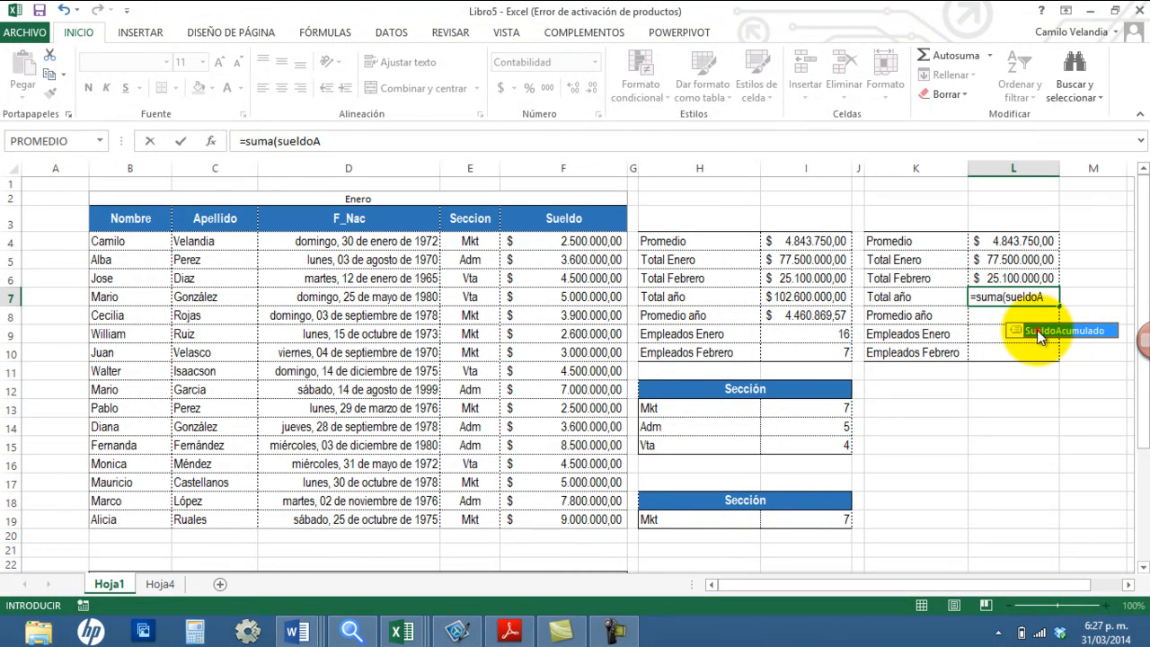
{"action": "double_click", "coordinate": [1038, 331]}
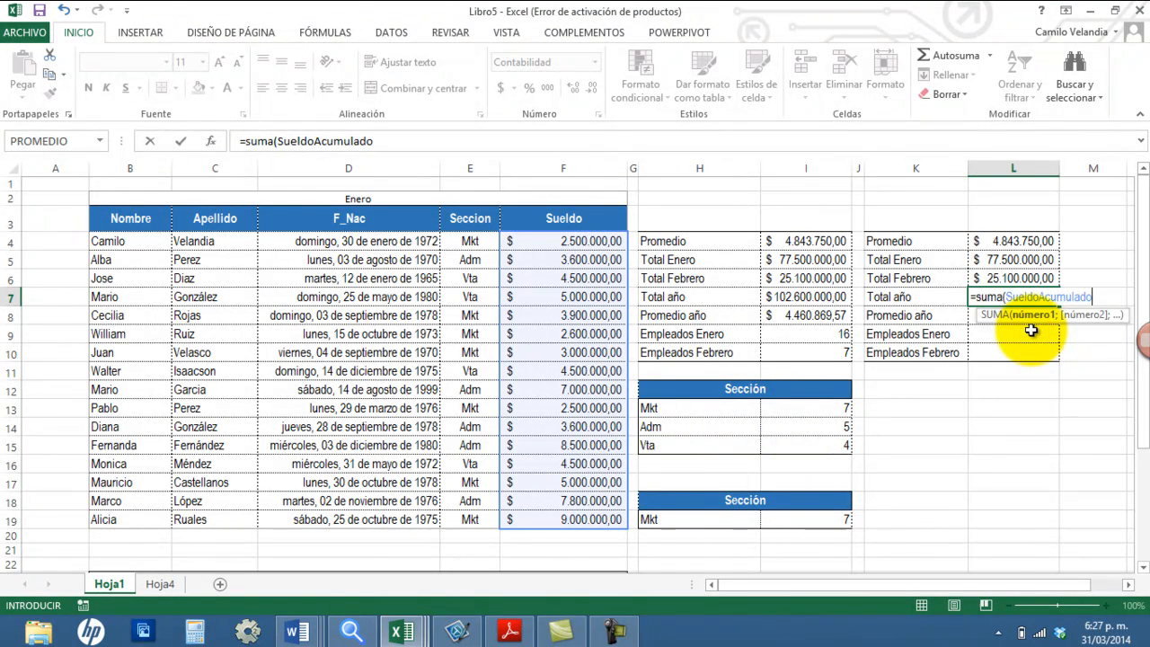
{"action": "type", "text": ")"}
{"action": "key", "text": "Return"}
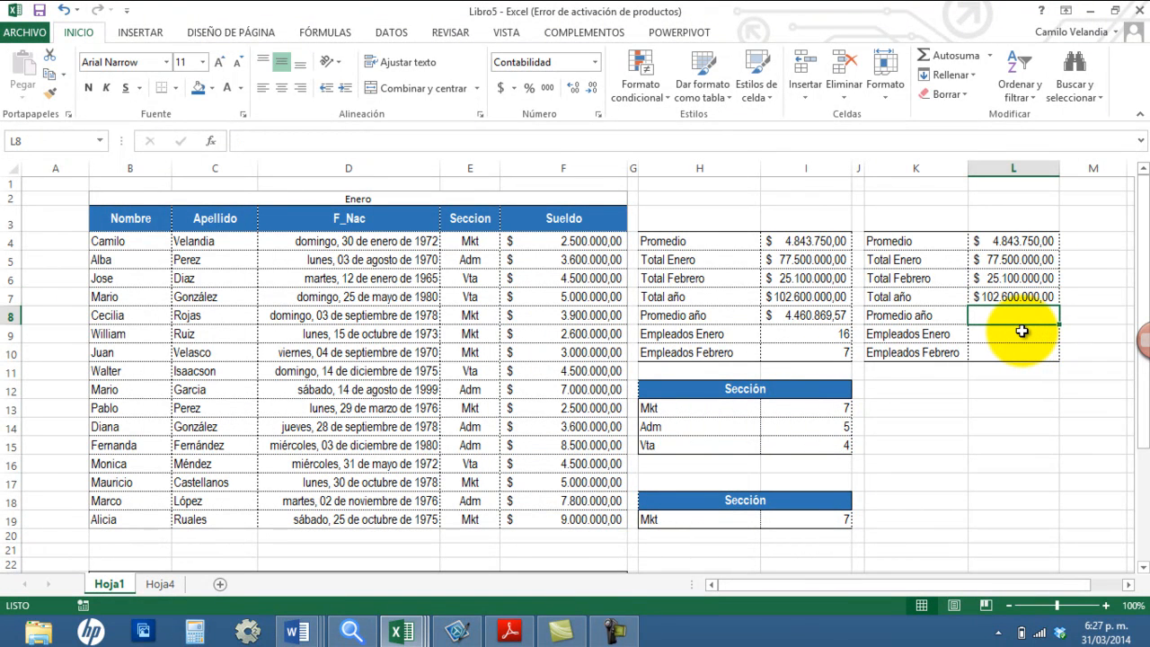
Step: Enter a PROMEDIO formula on the name SueldoAcumulado in L8 for Promedio año
{"action": "type", "text": "=p"}
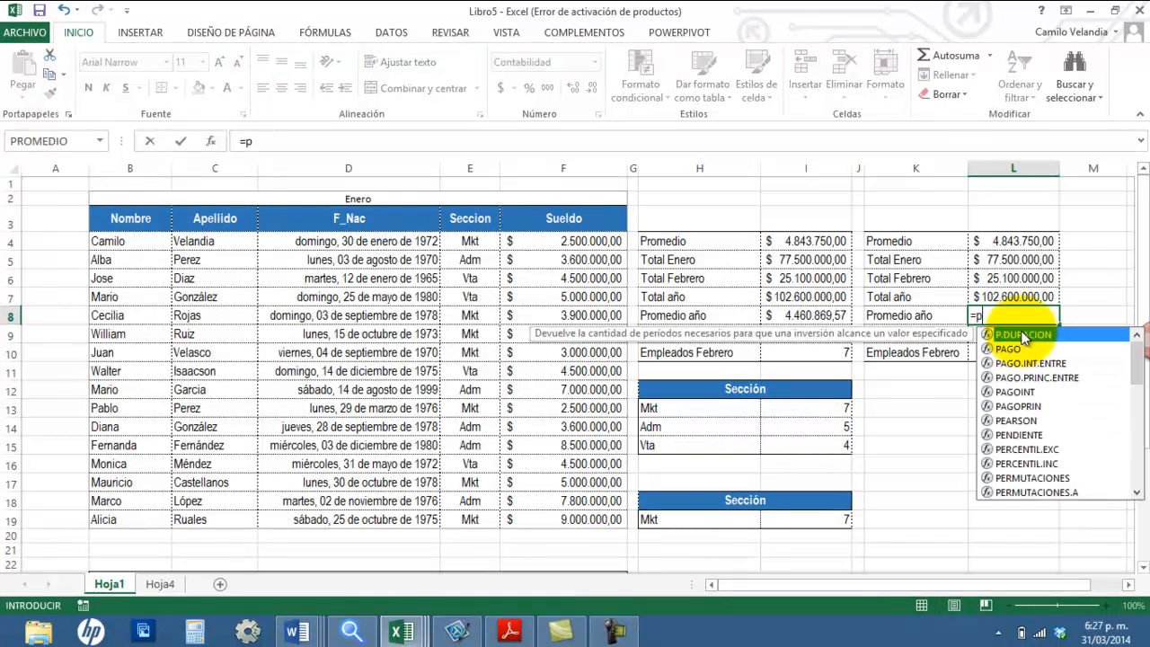
{"action": "type", "text": "romedio("}
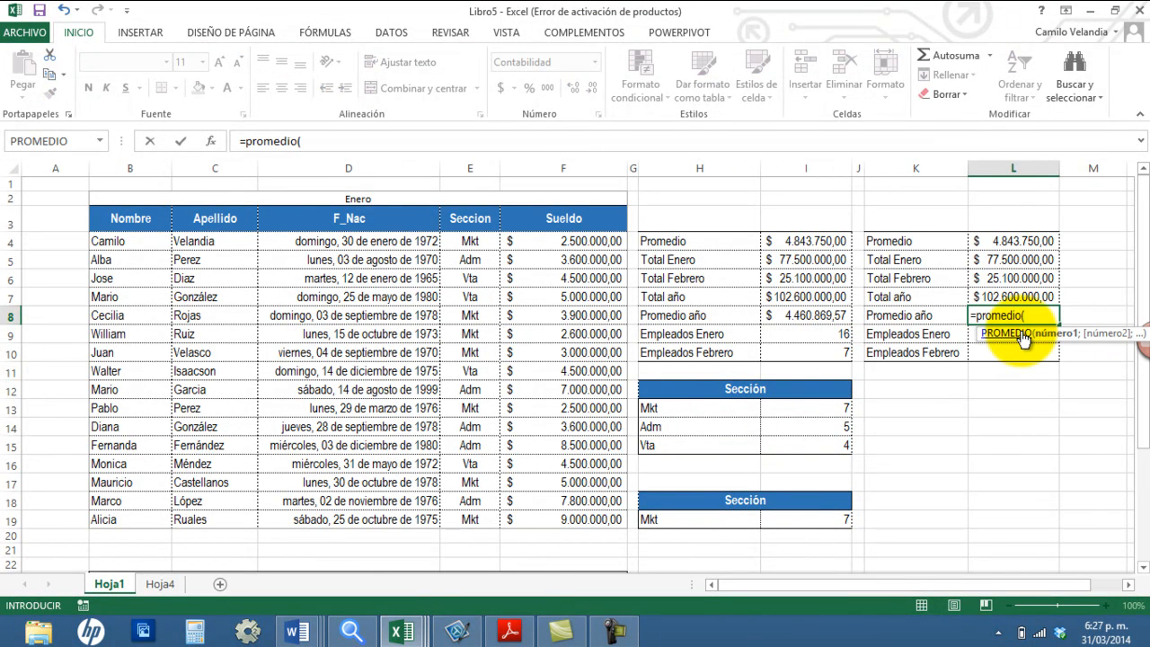
{"action": "type", "text": "s"}
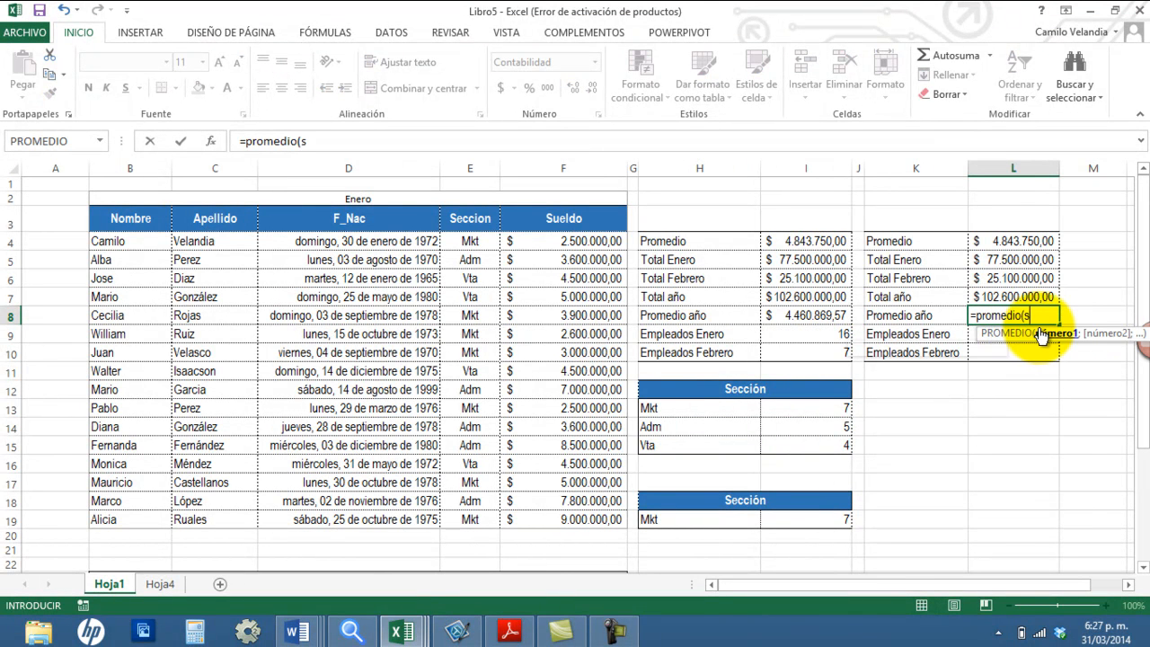
{"action": "type", "text": "uel"}
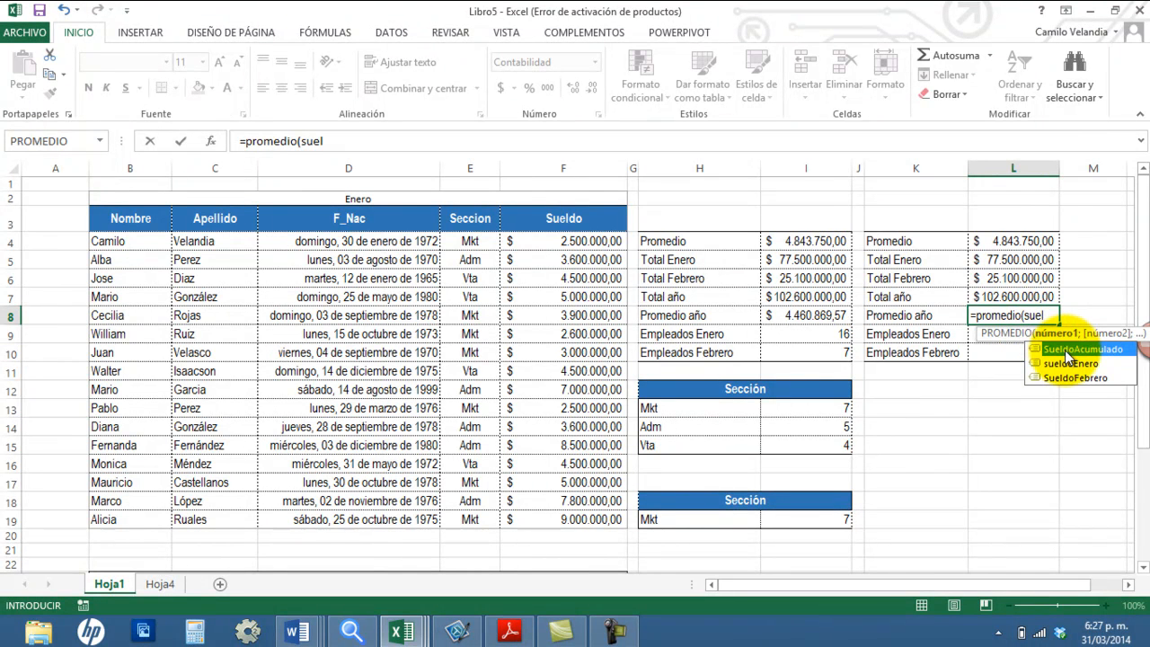
{"action": "double_click", "coordinate": [1056, 349]}
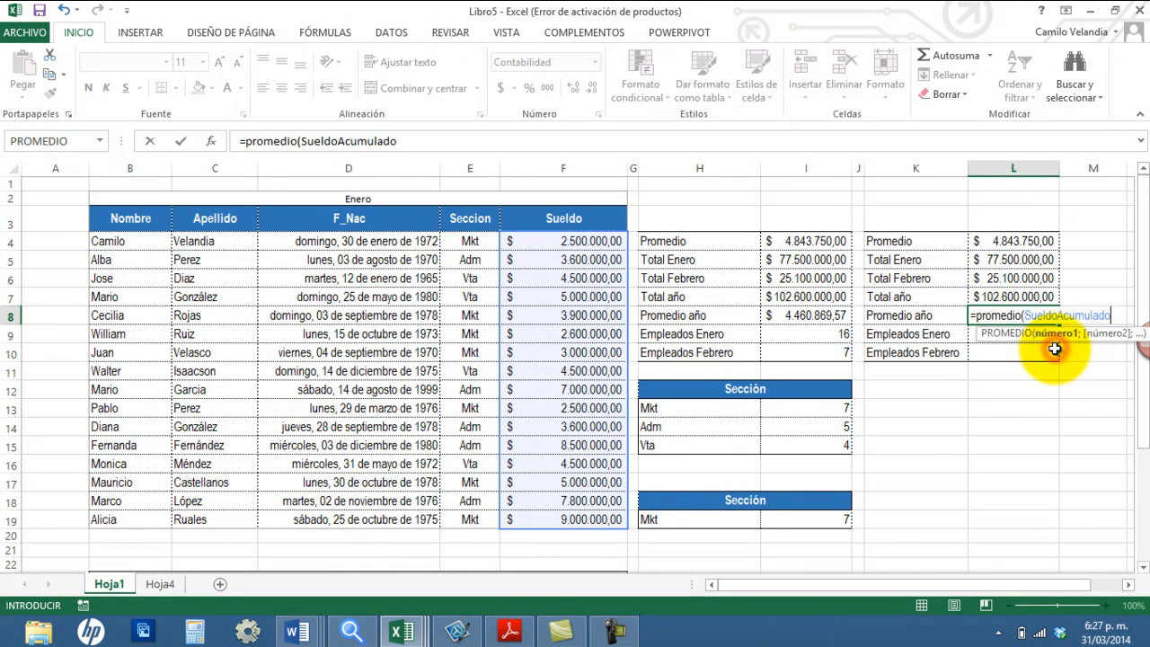
{"action": "type", "text": ")"}
{"action": "key", "text": "Return"}
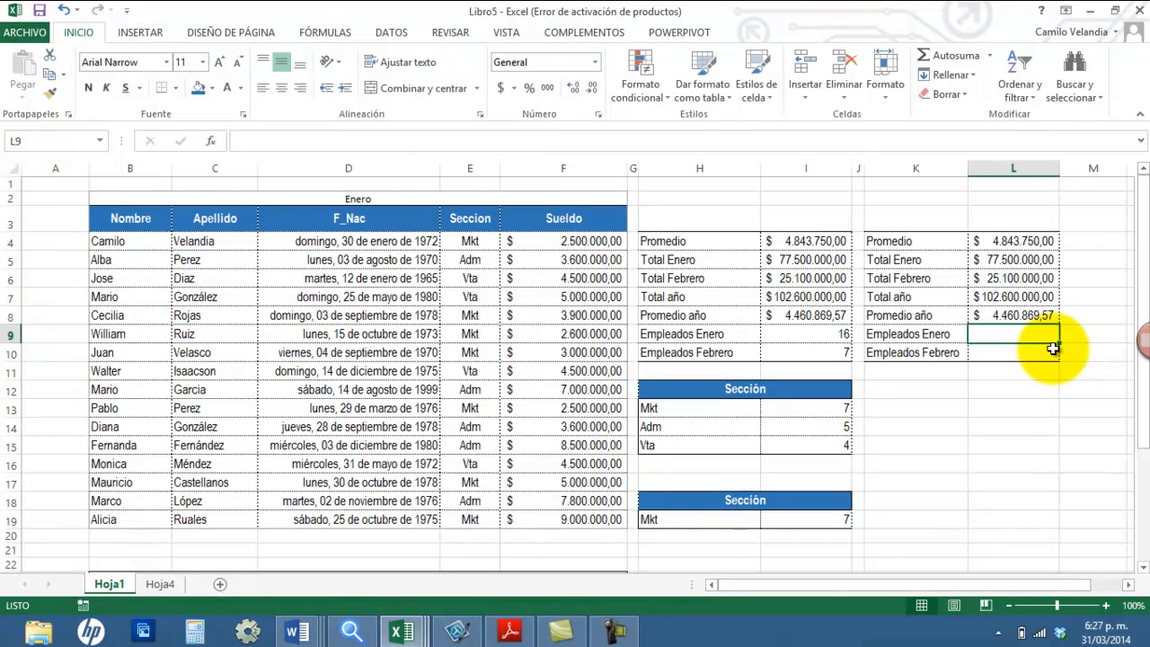
Step: Compare the named-range formulas in L4:L8 row by row with the cell-reference formulas in I4:I8
{"action": "left_click", "coordinate": [1016, 241]}
{"action": "left_click", "coordinate": [814, 240]}
{"action": "left_click", "coordinate": [986, 259]}
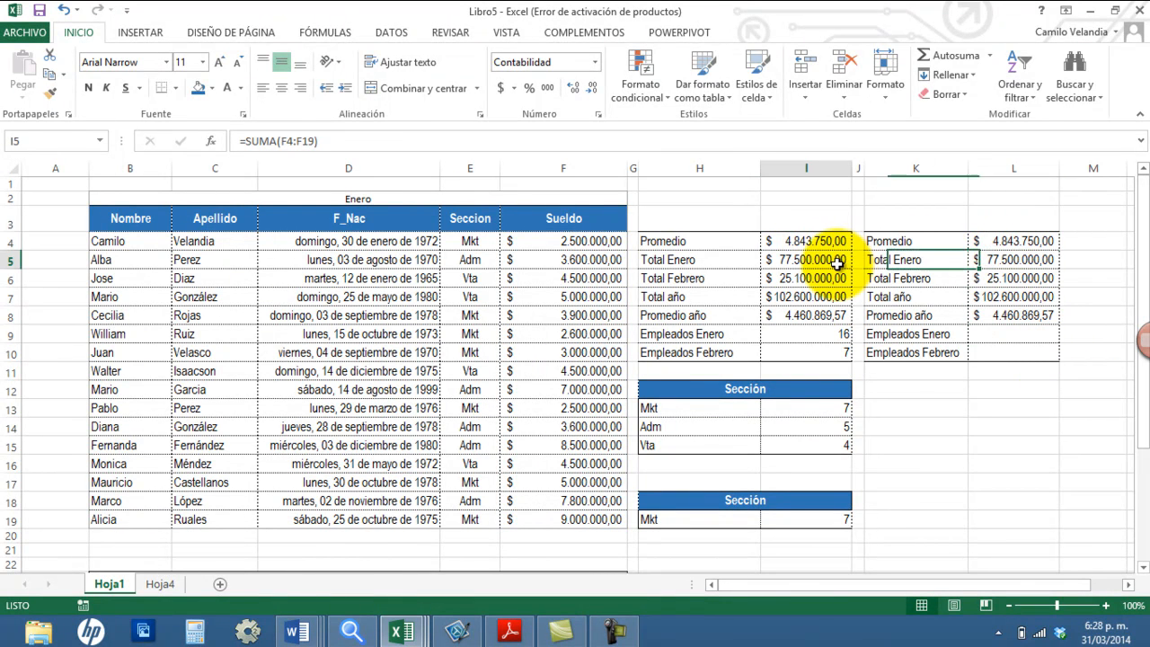
{"action": "left_click", "coordinate": [804, 261]}
{"action": "left_click", "coordinate": [994, 279]}
{"action": "left_click", "coordinate": [804, 281]}
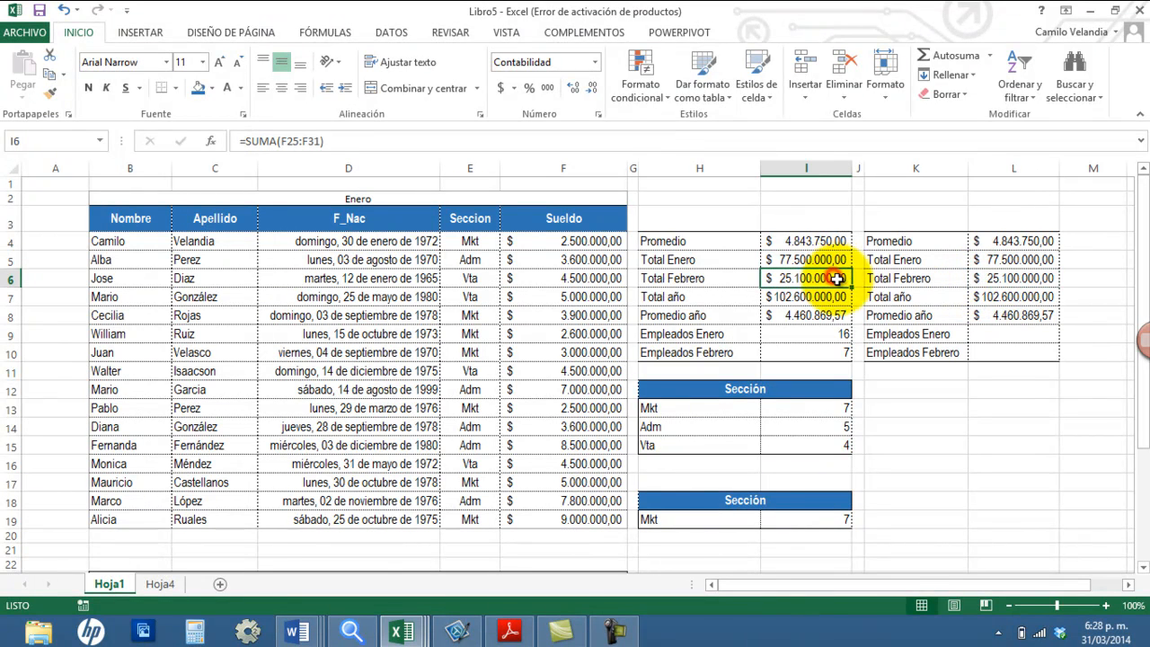
{"action": "left_click", "coordinate": [988, 297]}
{"action": "left_click", "coordinate": [809, 298]}
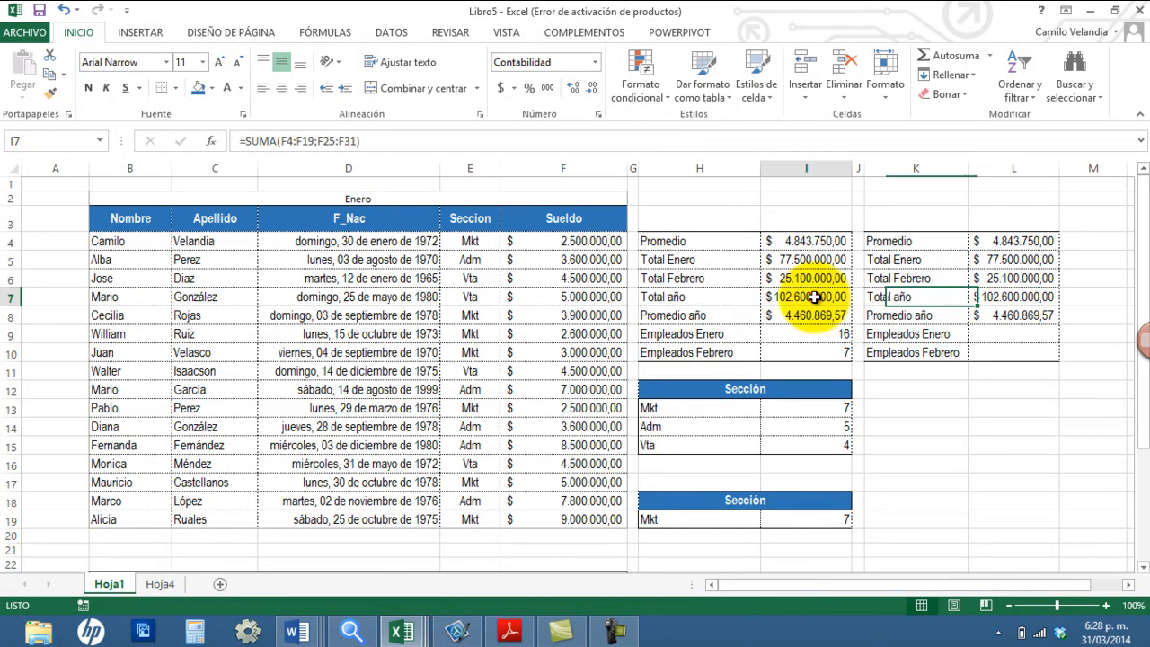
{"action": "left_click", "coordinate": [984, 316]}
{"action": "left_click", "coordinate": [808, 314]}
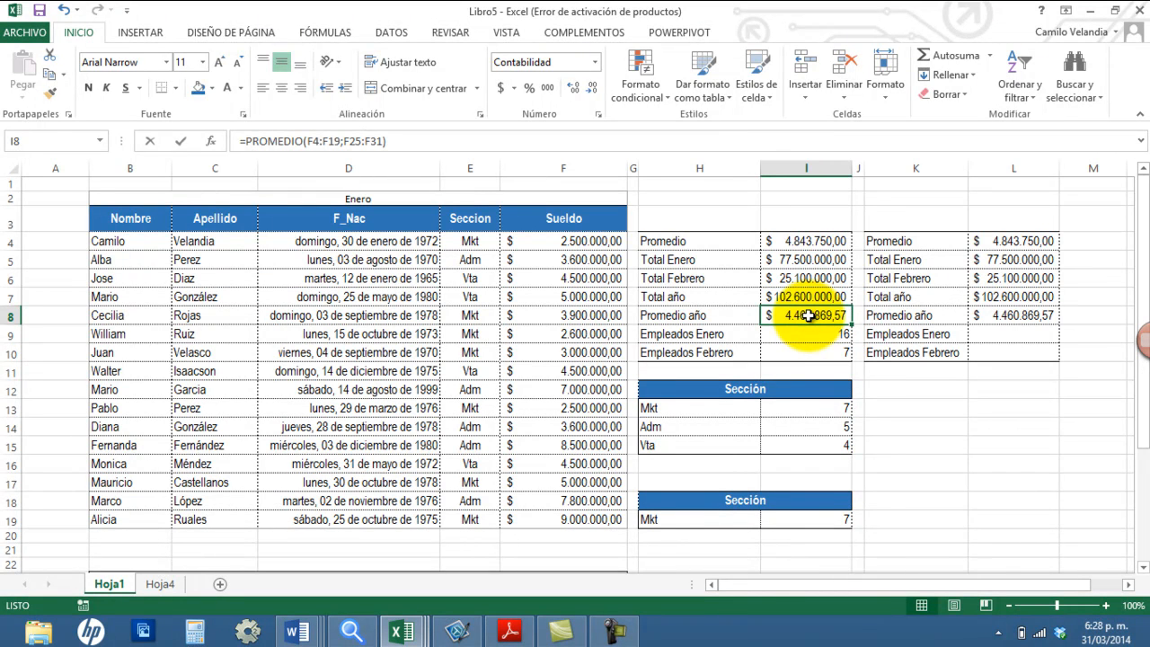
Step: Shorten the first range of the Promedio año formula in I8 to F4:F18 and open the cell's error-checking options
{"action": "double_click", "coordinate": [809, 315]}
{"action": "left_click_drag", "start_coordinate": [624, 526], "coordinate": [673, 503]}
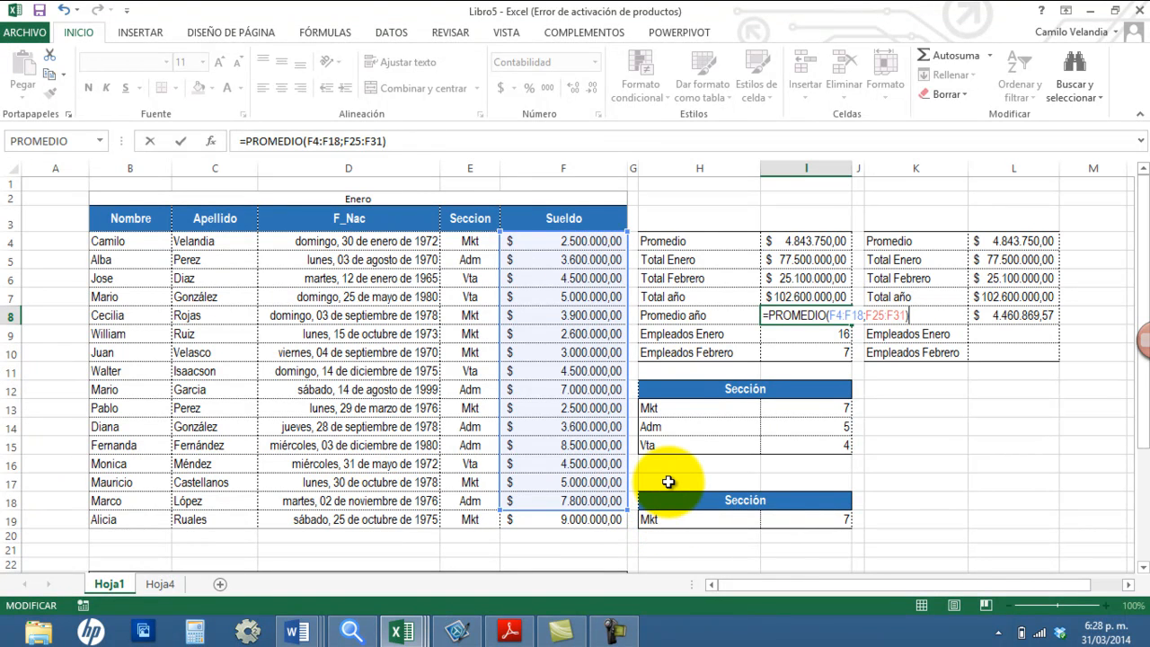
{"action": "key", "text": "Return"}
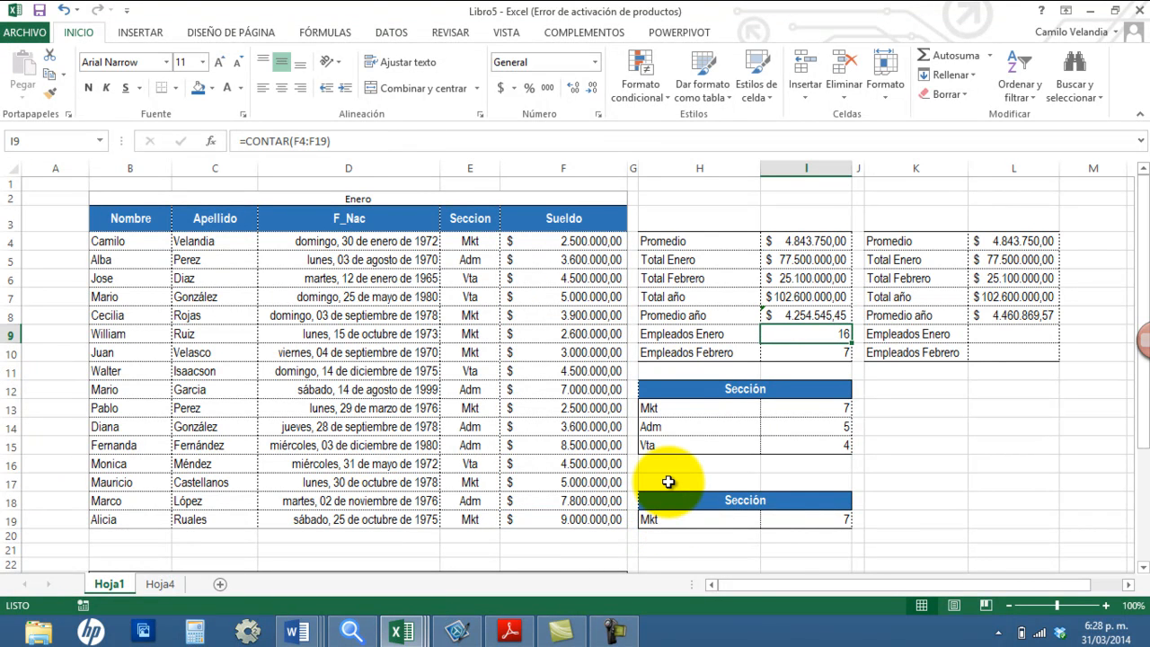
{"action": "left_click", "coordinate": [806, 315]}
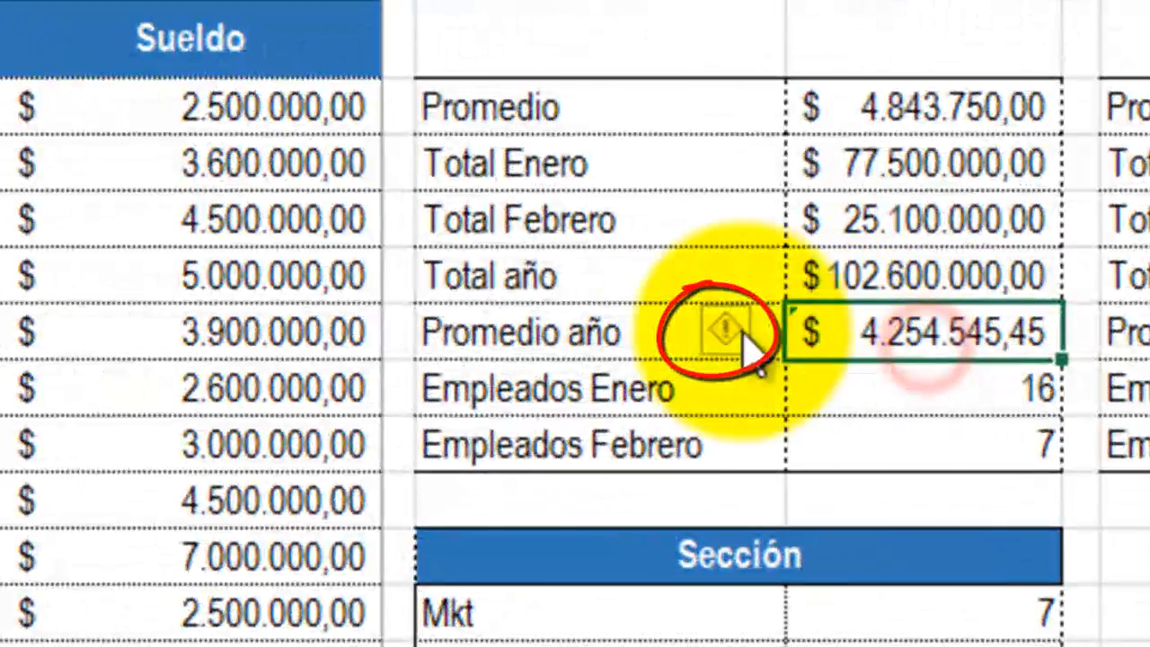
{"action": "mouse_move", "coordinate": [753, 340]}
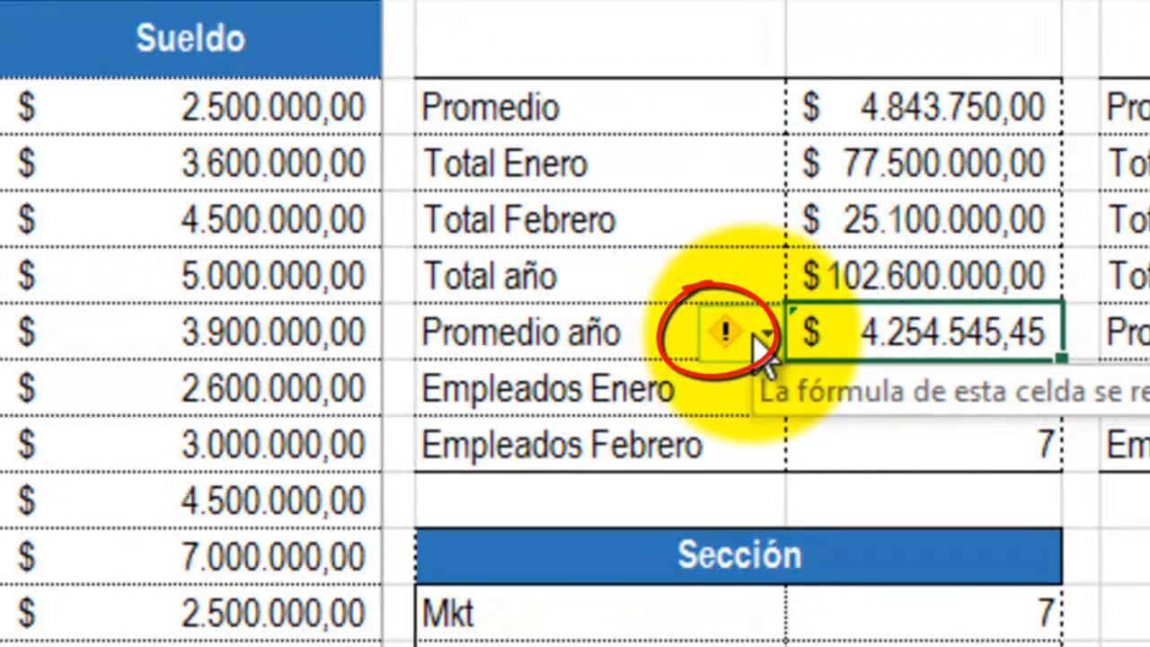
{"action": "left_click", "coordinate": [759, 340]}
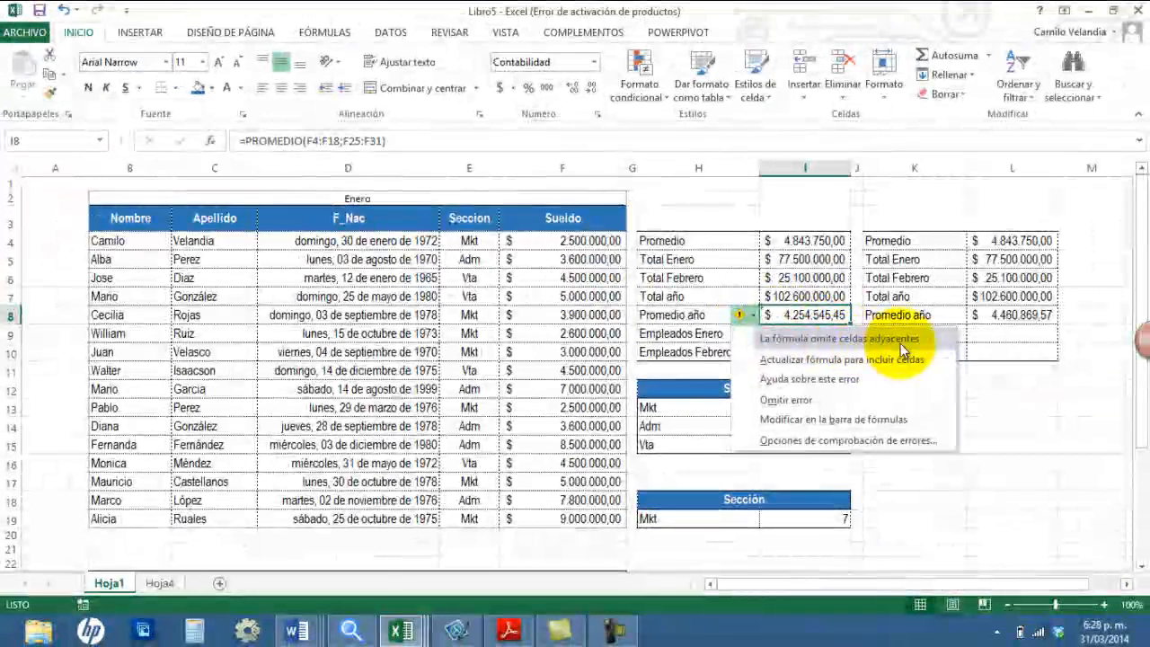
Step: Extend the first range of the Promedio año formula in I8 to F4:F19
{"action": "left_click", "coordinate": [814, 313]}
{"action": "double_click", "coordinate": [814, 314]}
{"action": "left_click_drag", "start_coordinate": [624, 508], "coordinate": [624, 528]}
{"action": "key", "text": "Return"}
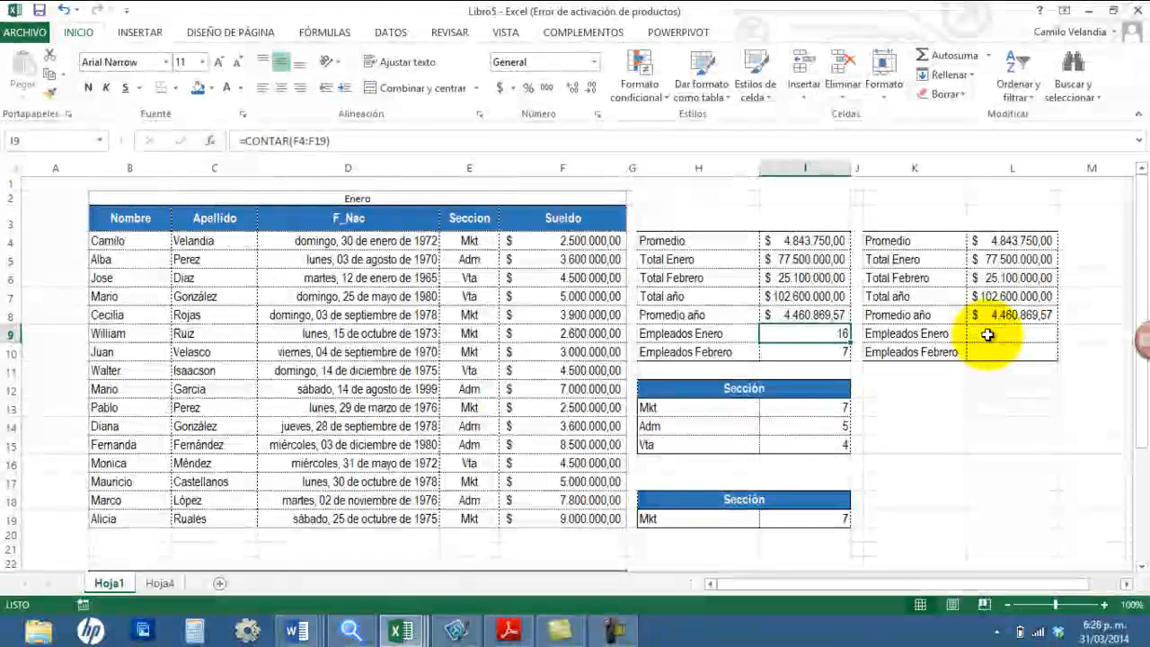
Step: Enter a CONTAR formula on the name sueldoEnero in L9 for Empleados Enero
{"action": "left_click", "coordinate": [987, 334]}
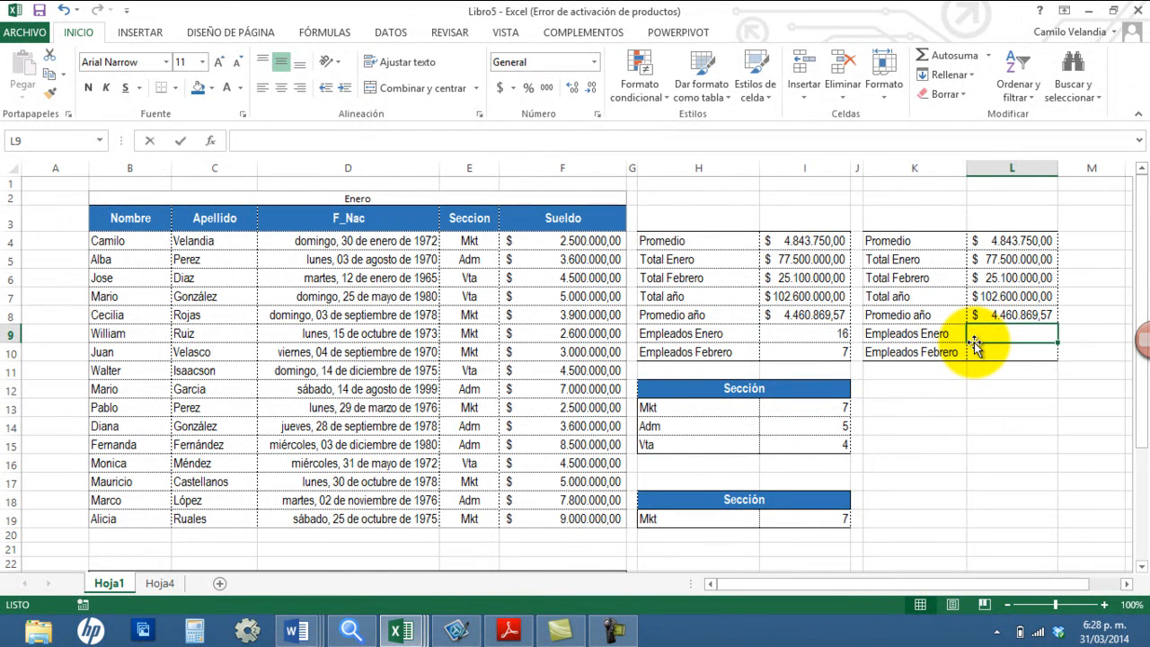
{"action": "type", "text": "="}
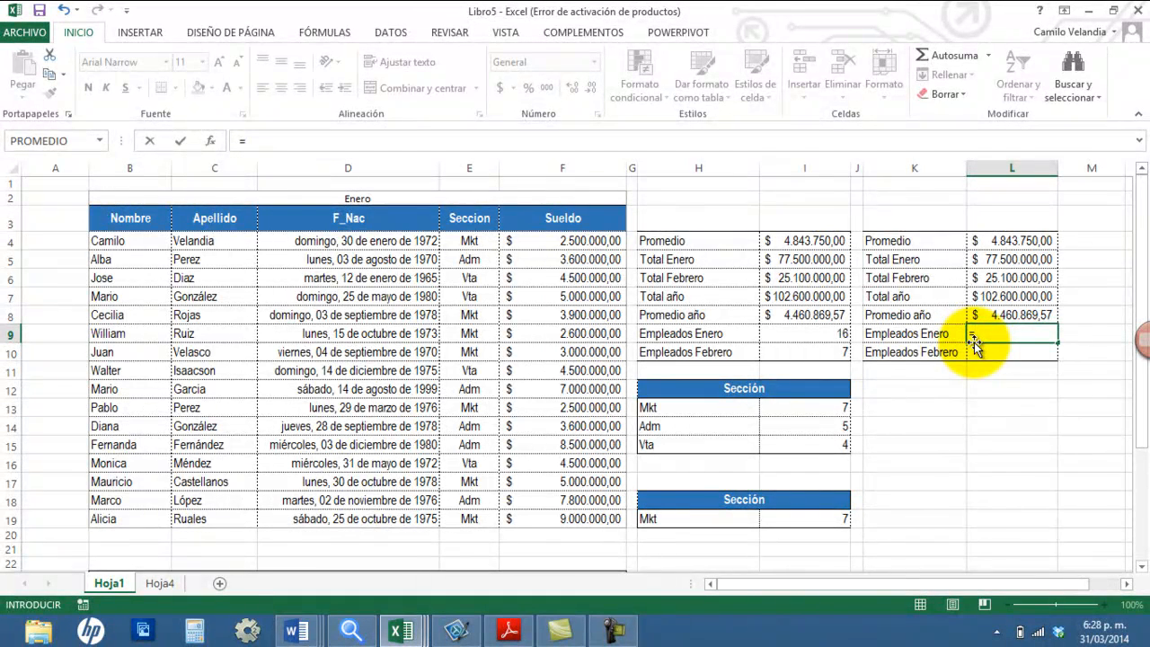
{"action": "type", "text": "contar"}
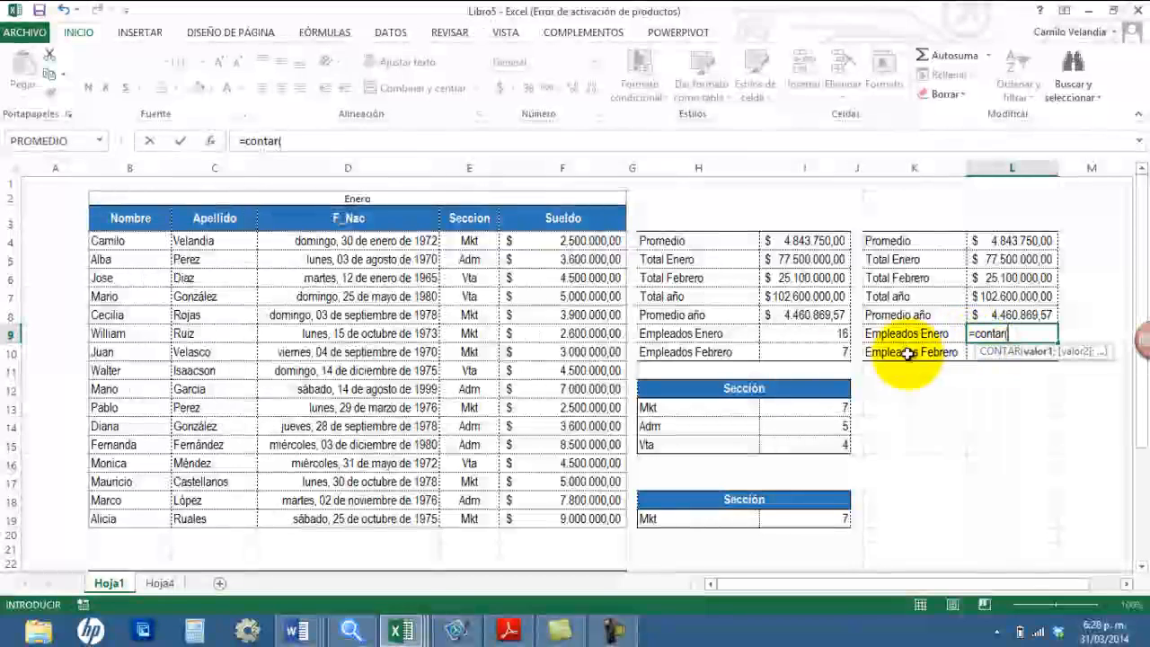
{"action": "type", "text": "(suel"}
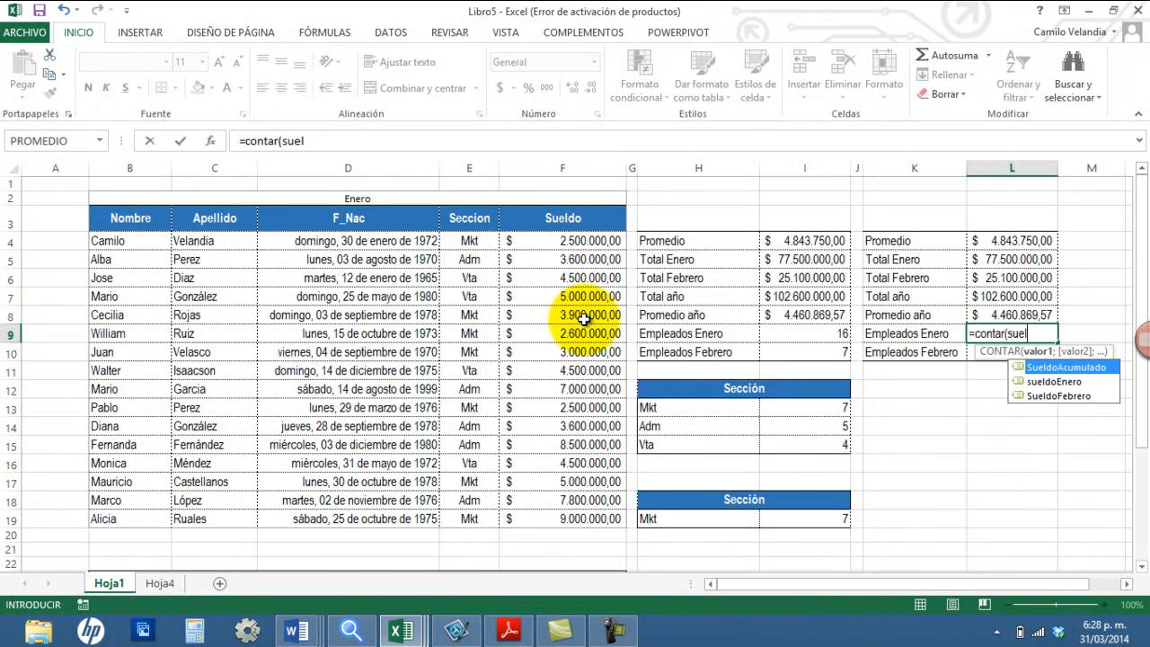
{"action": "type", "text": "doEn"}
{"action": "double_click", "coordinate": [1023, 367]}
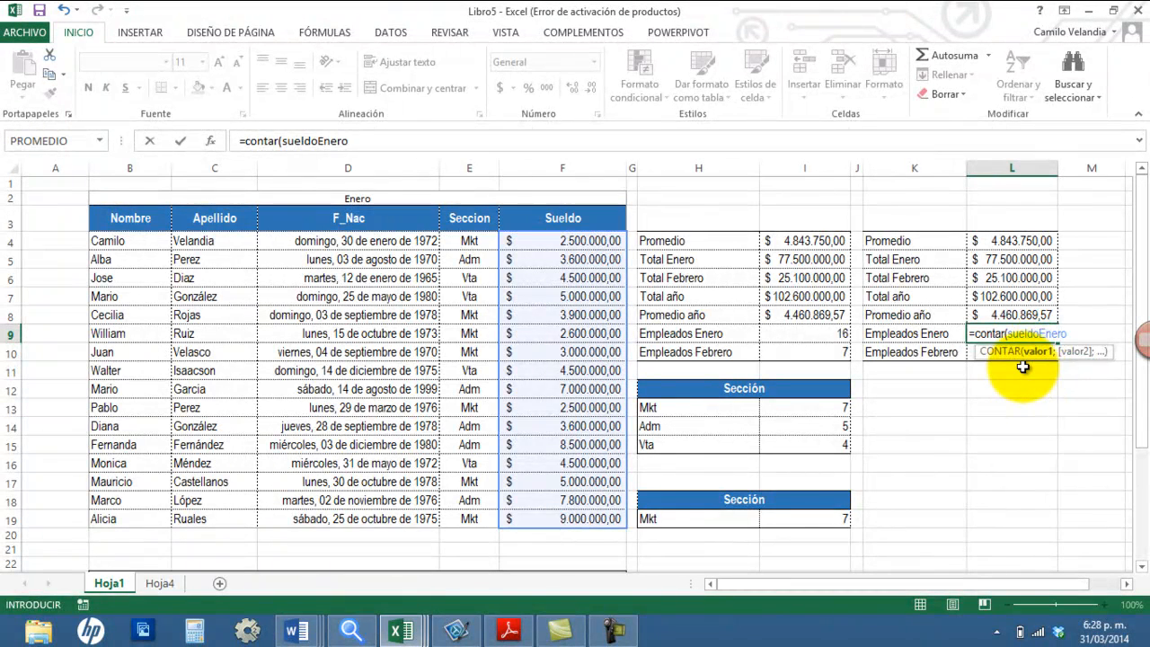
{"action": "key", "text": "Return"}
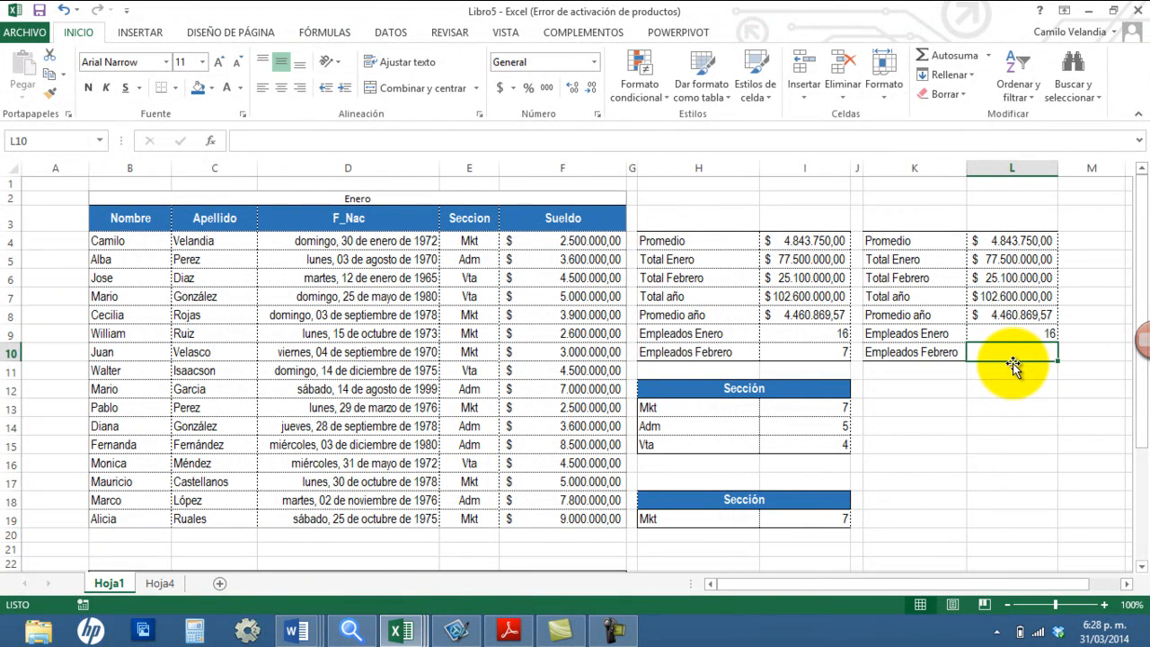
Step: Enter a CONTAR formula on the name SueldoFebrero in L10 for Empleados Febrero
{"action": "type", "text": "=contar"}
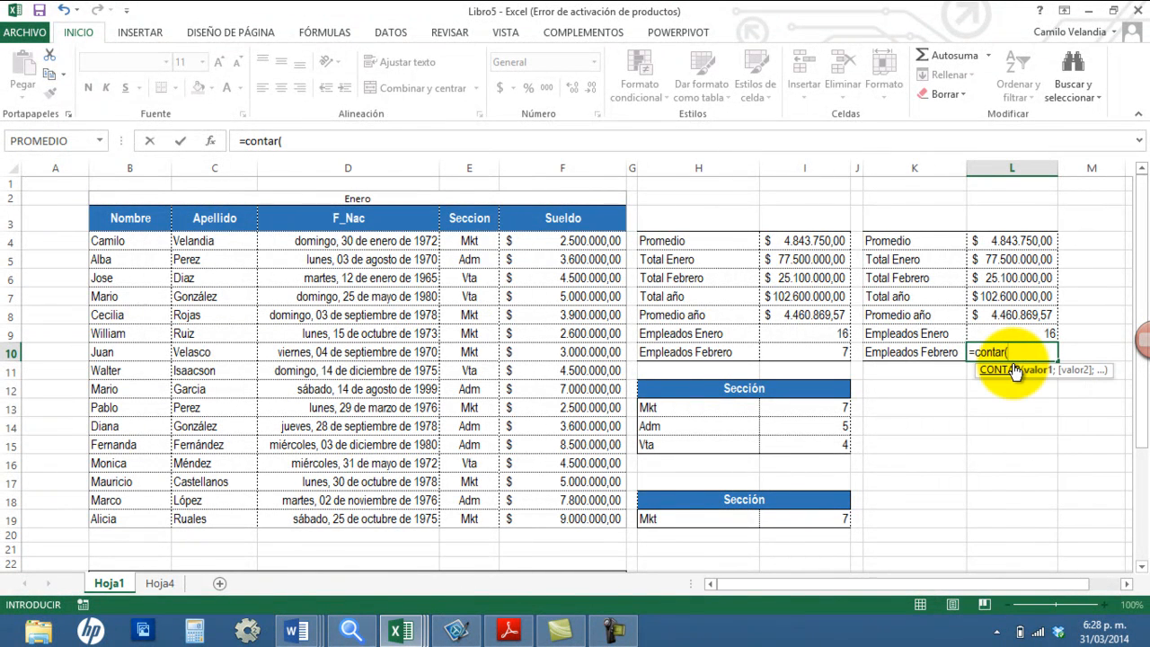
{"action": "type", "text": "(suel"}
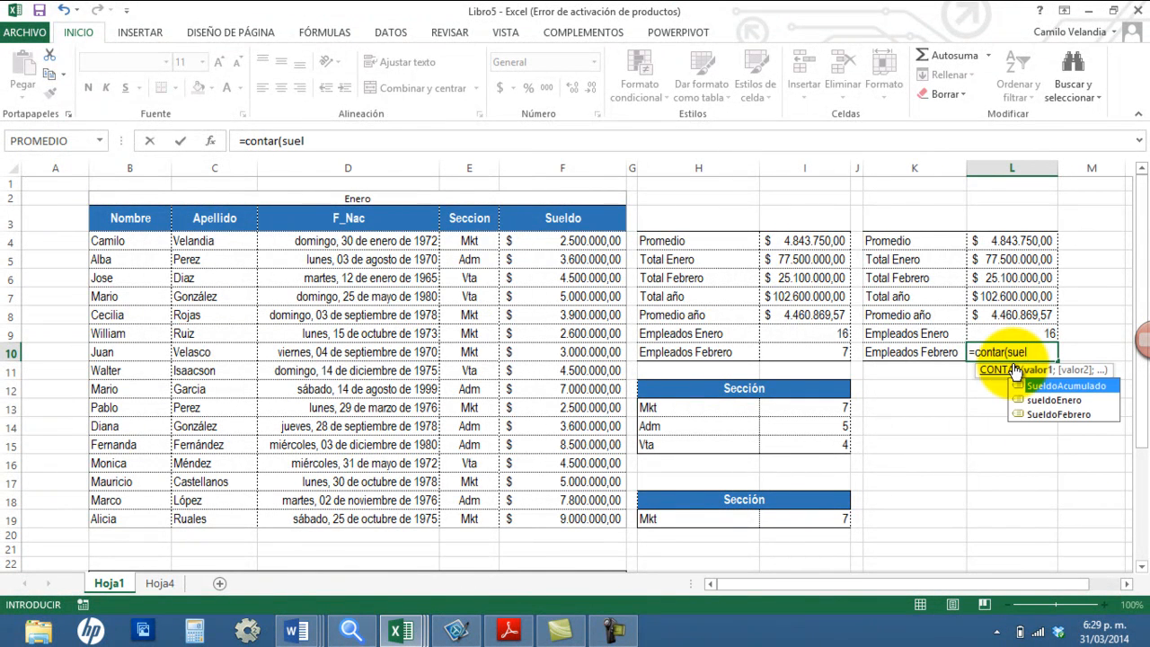
{"action": "double_click", "coordinate": [1058, 414]}
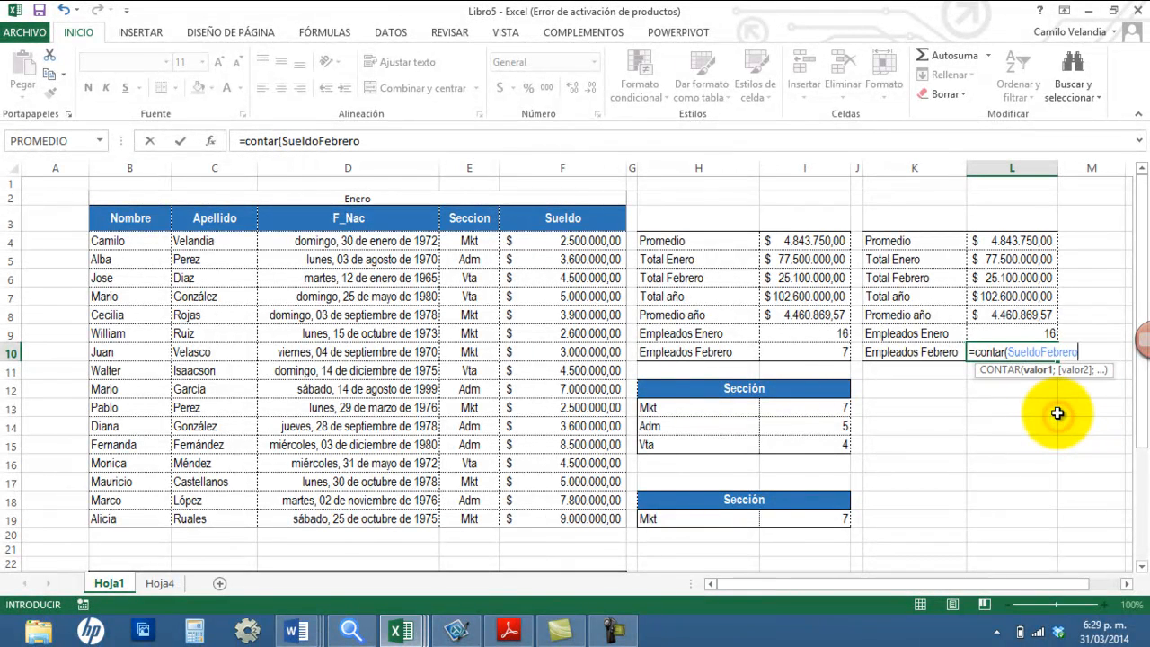
{"action": "type", "text": ")"}
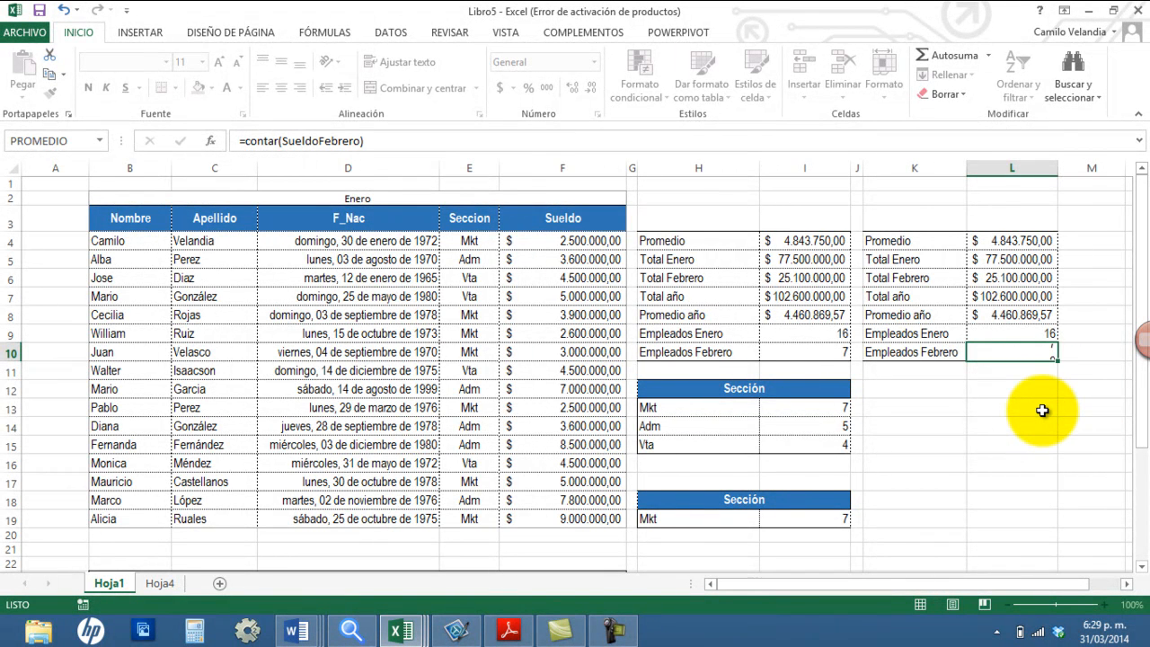
{"action": "key", "text": "Return"}
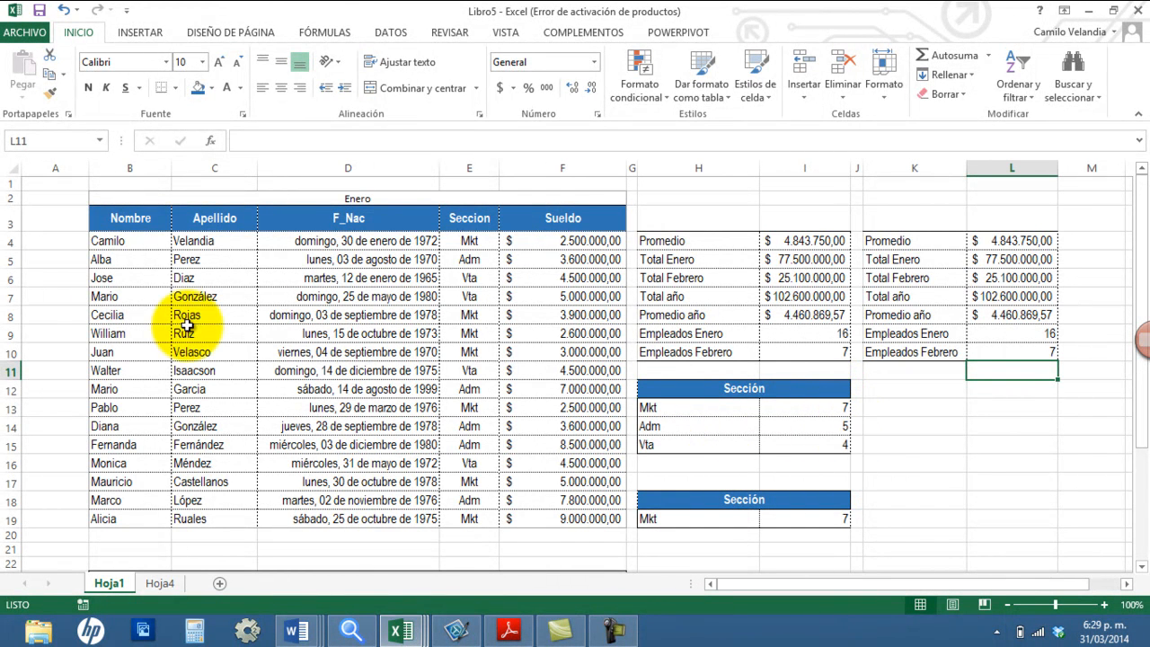
Step: Open the list of section choices in H19 of the lower Sección table
{"action": "left_click", "coordinate": [117, 198]}
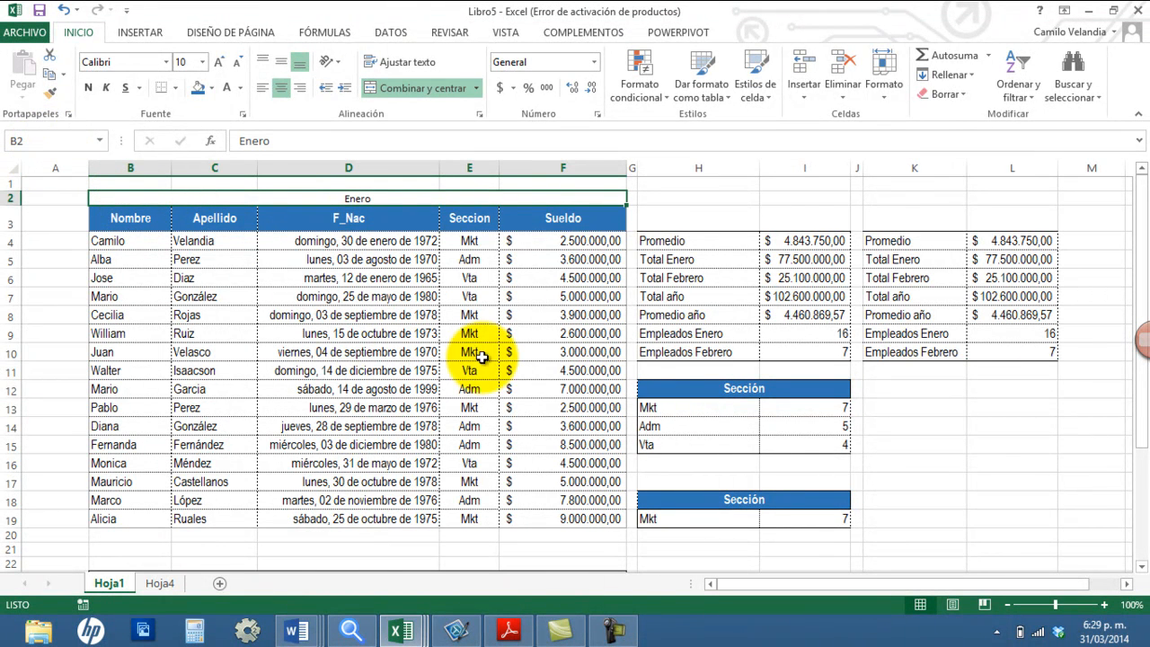
{"action": "left_click", "coordinate": [795, 519]}
{"action": "left_click", "coordinate": [730, 519]}
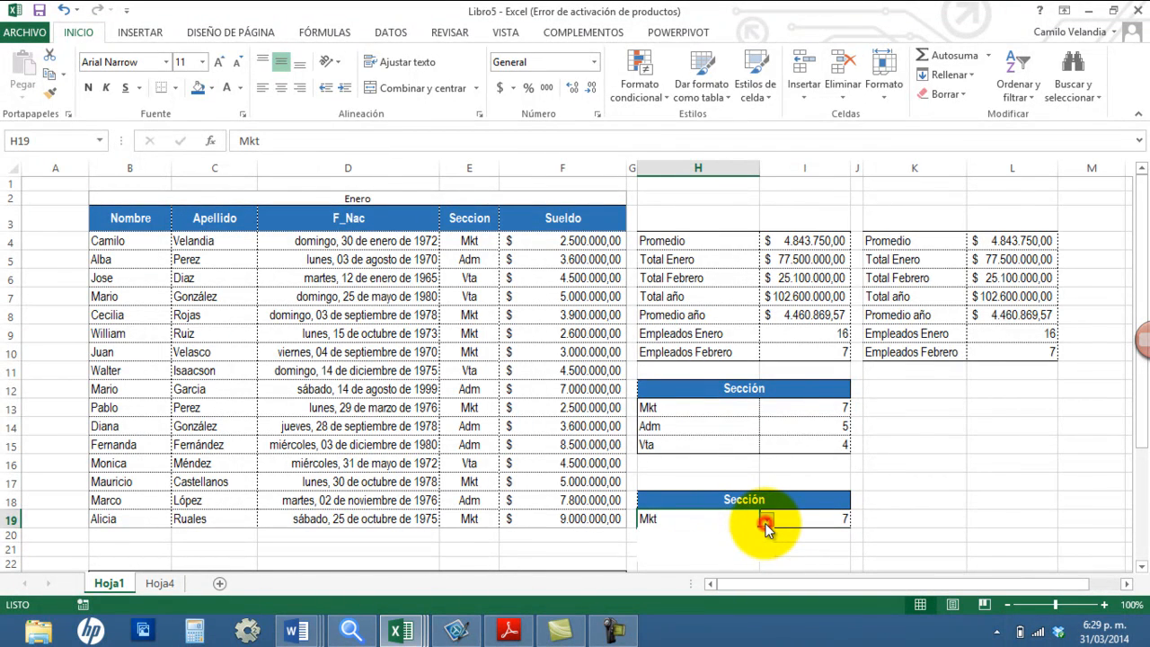
{"action": "left_click", "coordinate": [765, 521]}
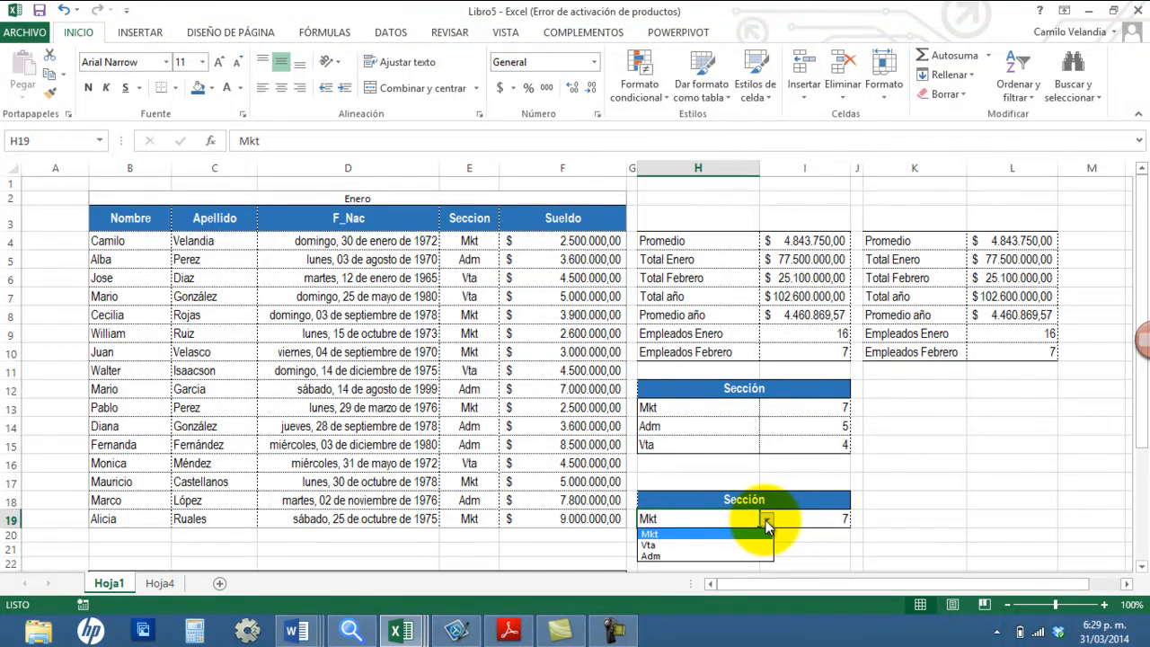